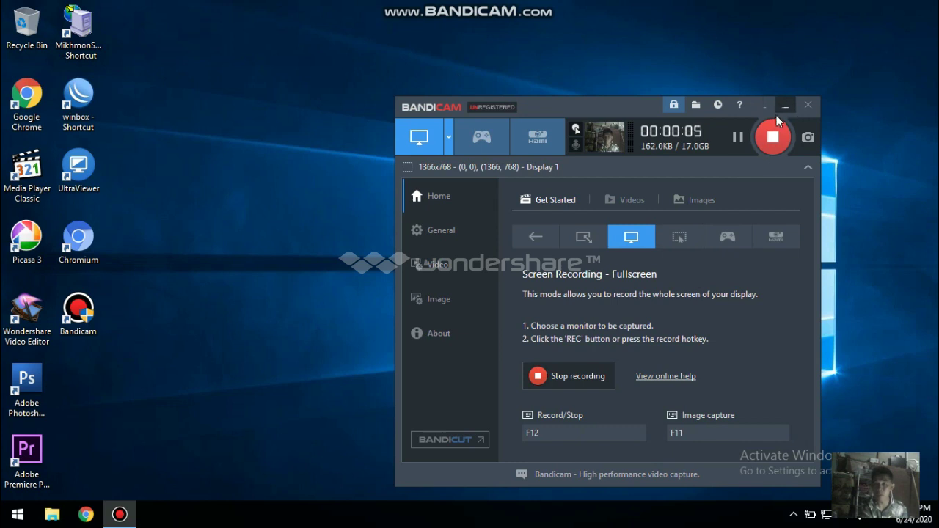
Step: Minimize the screen recorder window and move the winbox shortcut to an empty area of the desktop
{"action": "left_click", "coordinate": [783, 105]}
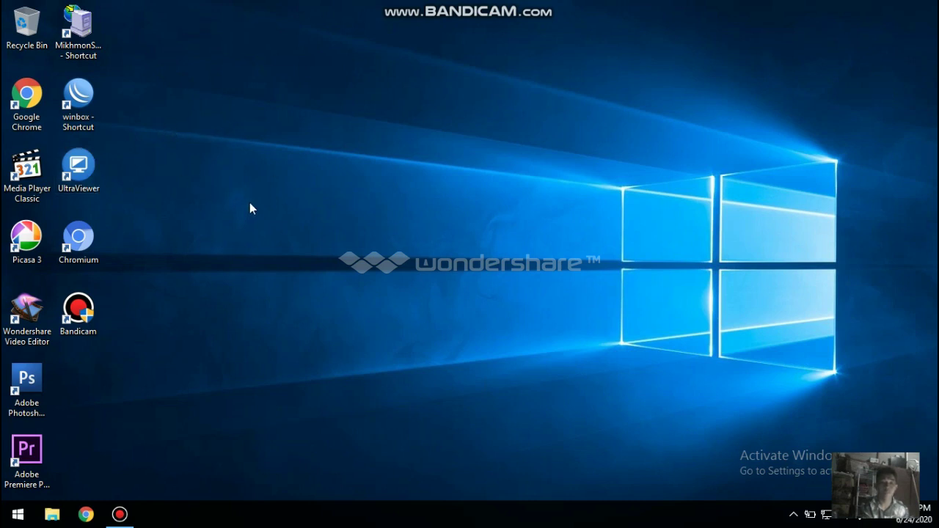
{"action": "left_click", "coordinate": [96, 91]}
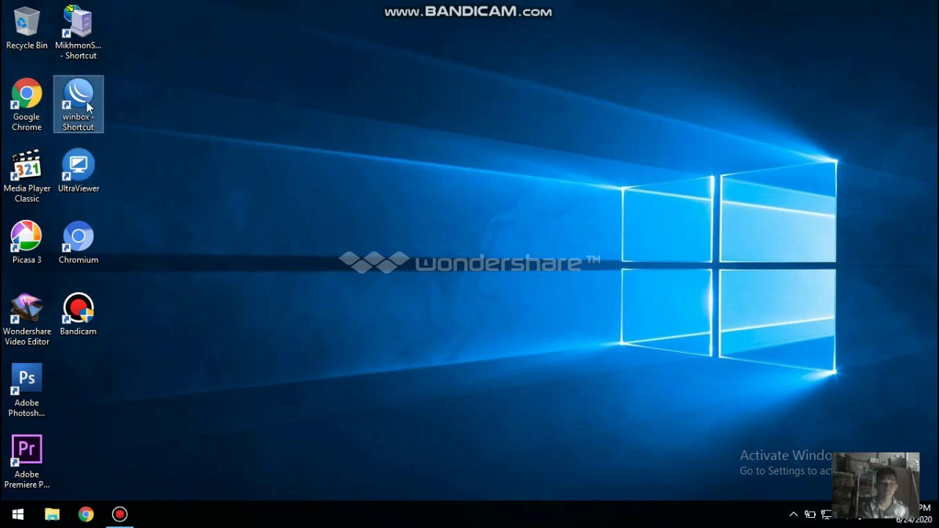
{"action": "left_click_drag", "start_coordinate": [86, 102], "coordinate": [311, 226]}
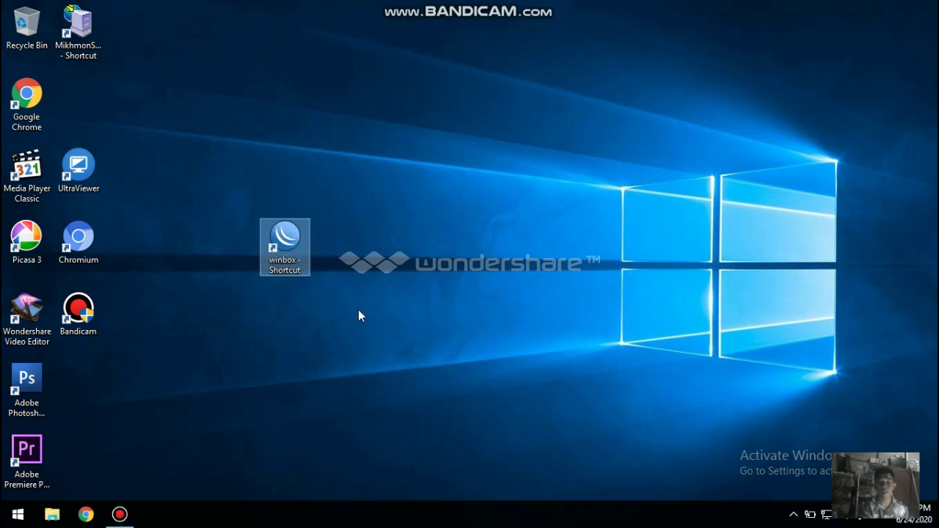
{"action": "left_click_drag", "start_coordinate": [287, 256], "coordinate": [296, 189]}
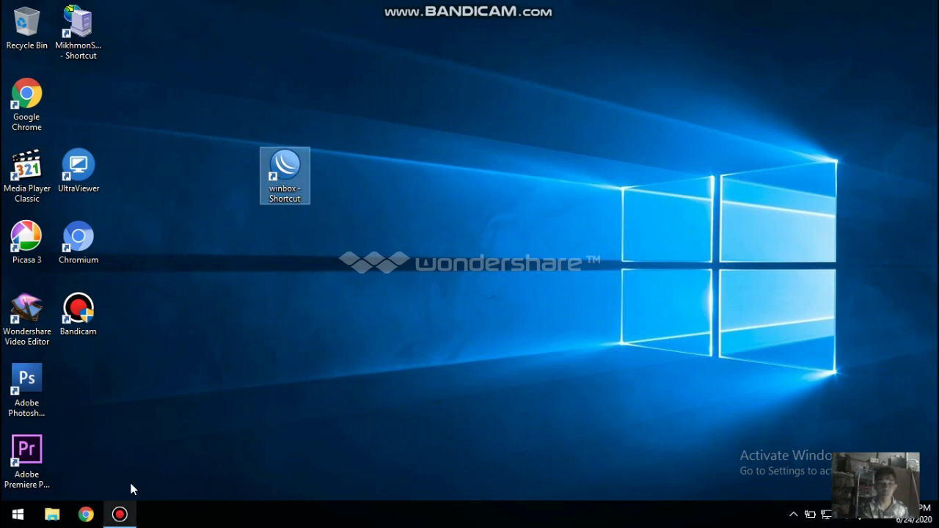
Step: Switch to Google Chrome and load mikrotik.co.id
{"action": "left_click", "coordinate": [86, 513]}
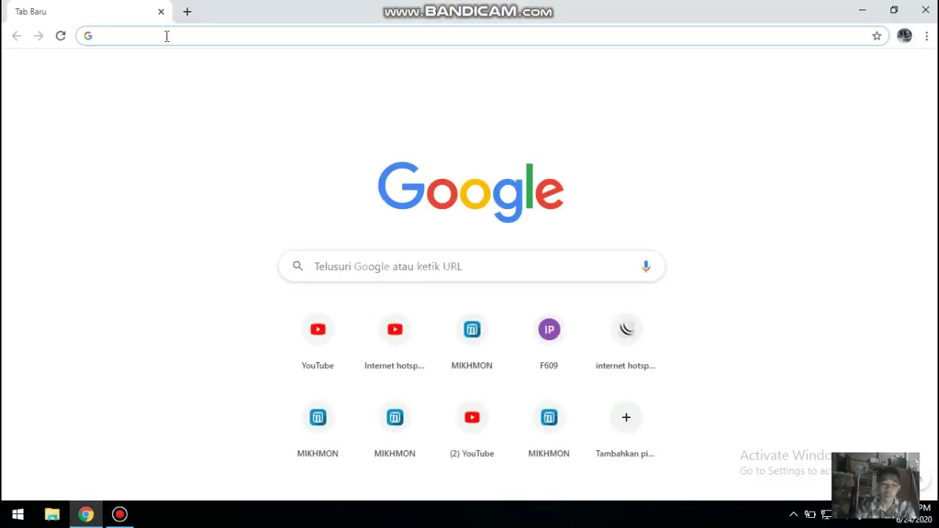
{"action": "type", "text": "mikro"}
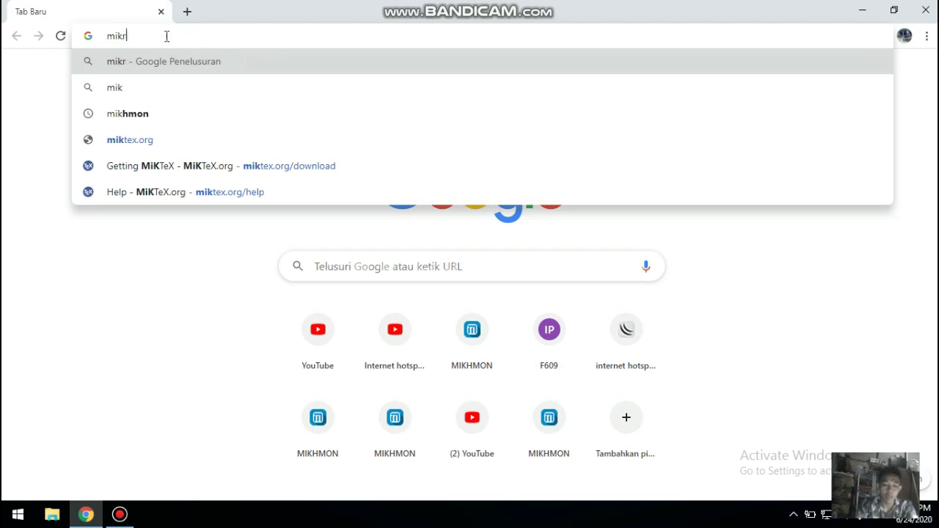
{"action": "key", "text": "BackSpace"}
{"action": "key", "text": "BackSpace"}
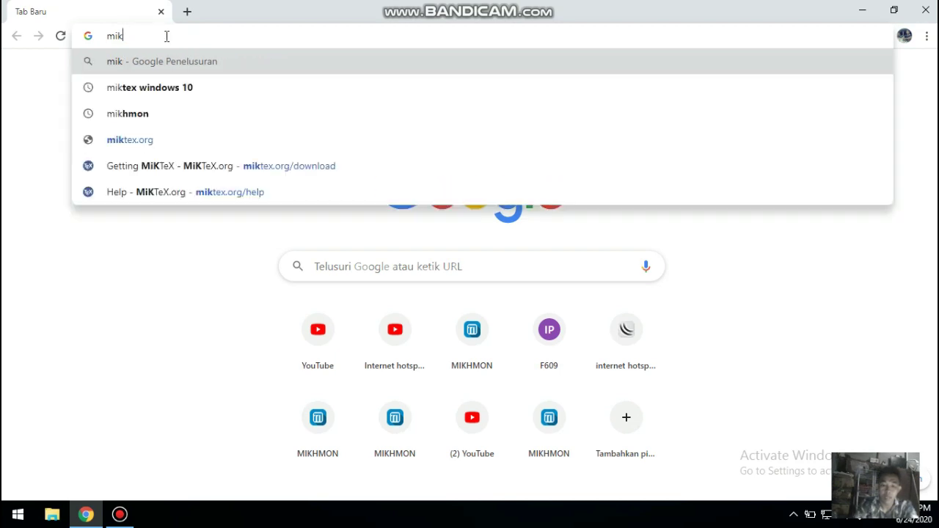
{"action": "type", "text": "roy"}
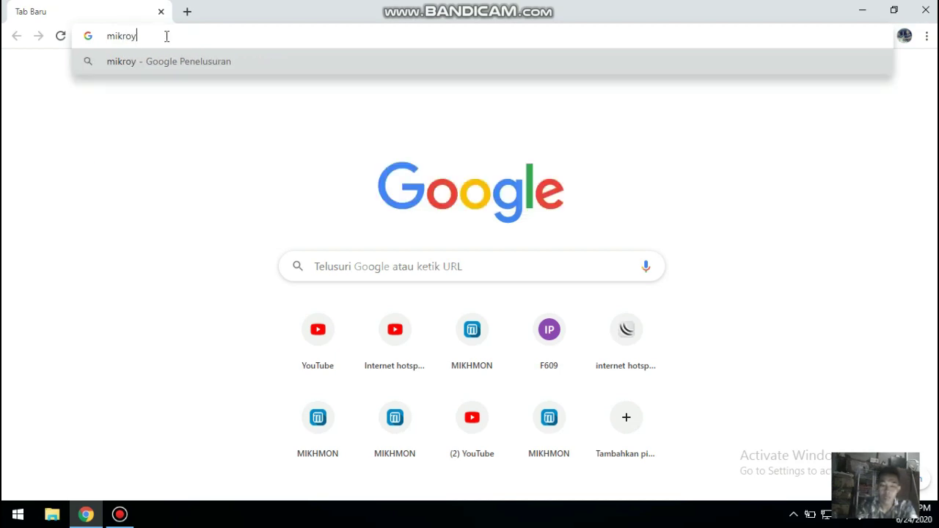
{"action": "key", "text": "BackSpace"}
{"action": "type", "text": "tik"}
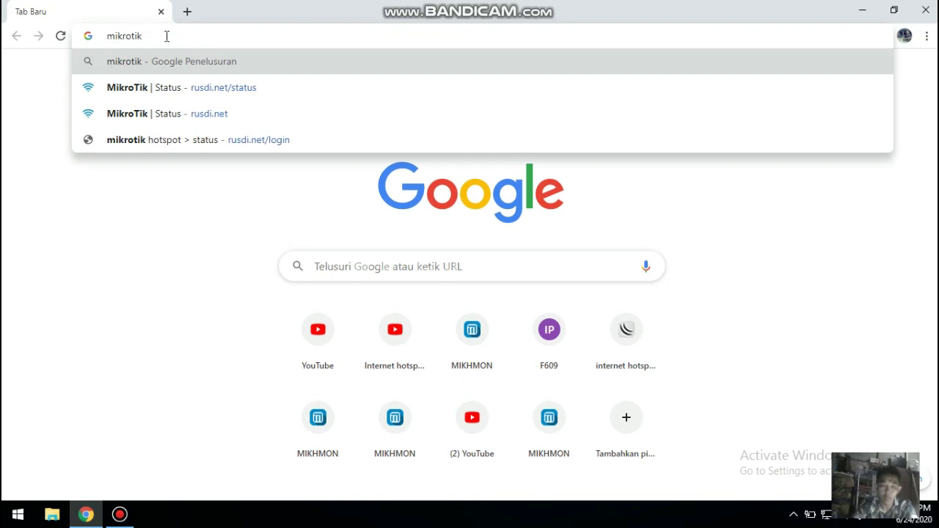
{"action": "type", "text": ".co.id"}
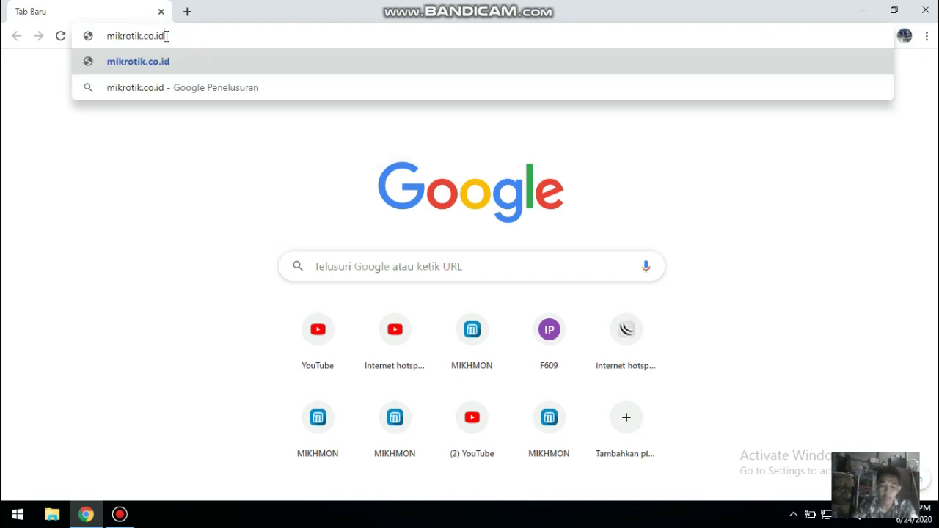
{"action": "key", "text": "Return"}
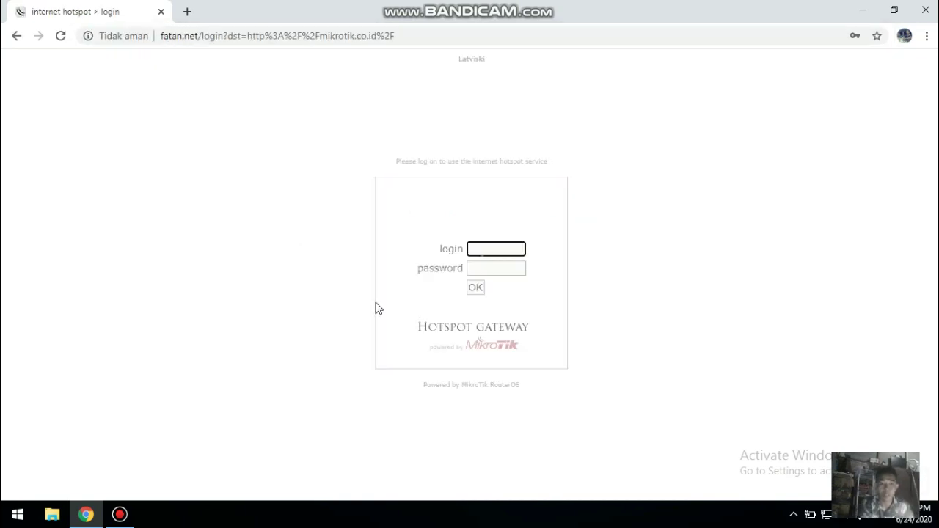
Step: Try to log in to the hotspot page with the login 1 and its password
{"action": "left_click", "coordinate": [501, 248]}
{"action": "type", "text": "1"}
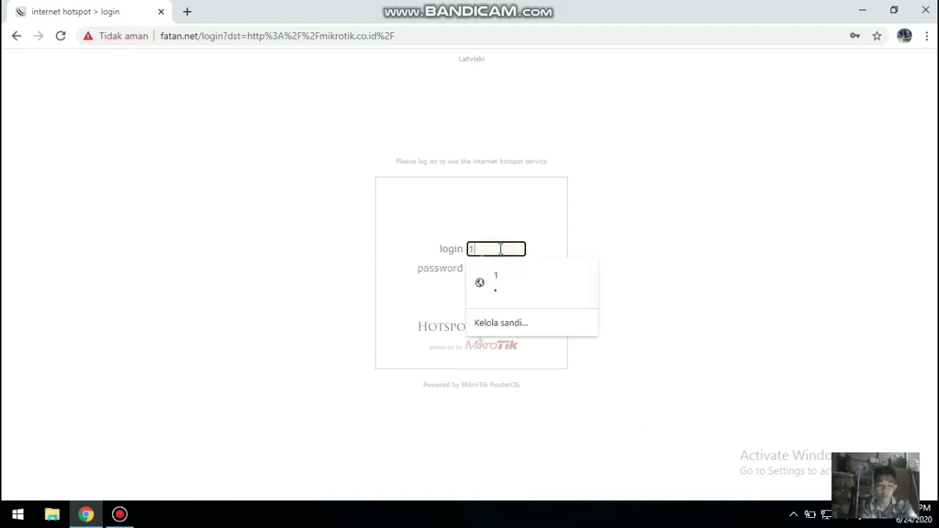
{"action": "key", "text": "Tab"}
{"action": "type", "text": "1"}
{"action": "left_click", "coordinate": [475, 287]}
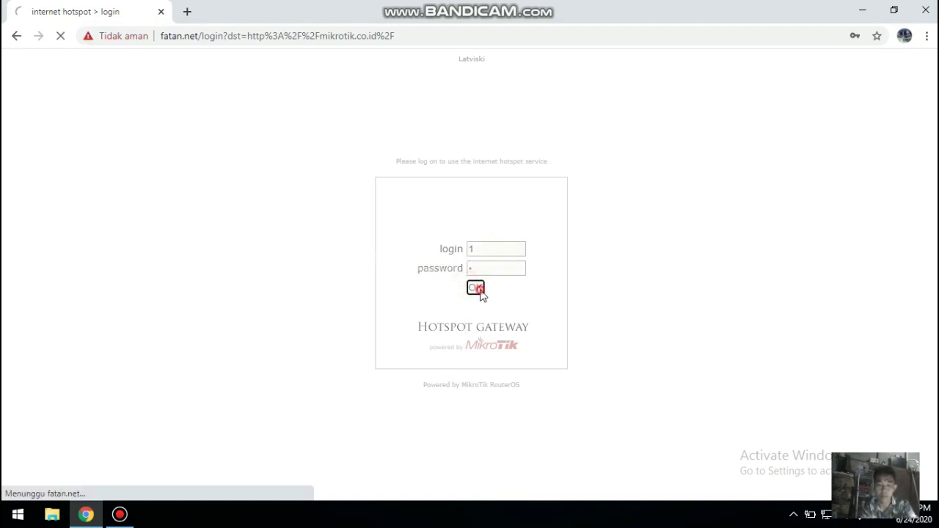
Step: Replace the hotspot login with a, enter the password, and submit the form
{"action": "double_click", "coordinate": [488, 249]}
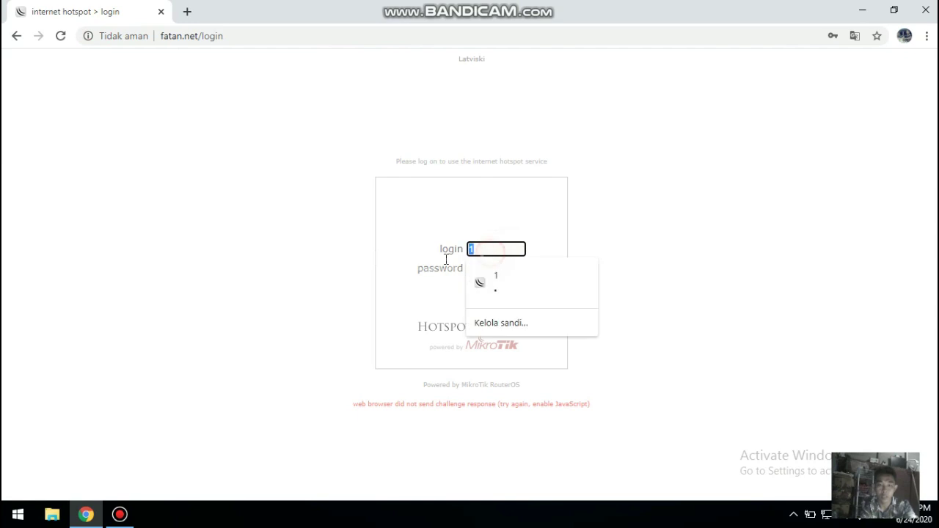
{"action": "type", "text": "a"}
{"action": "left_click", "coordinate": [484, 269]}
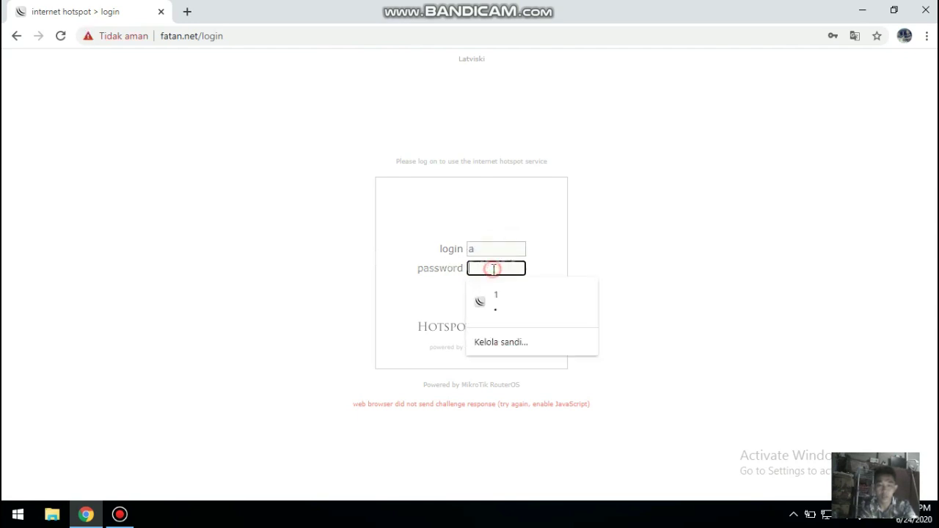
{"action": "type", "text": "a"}
{"action": "left_click", "coordinate": [475, 287]}
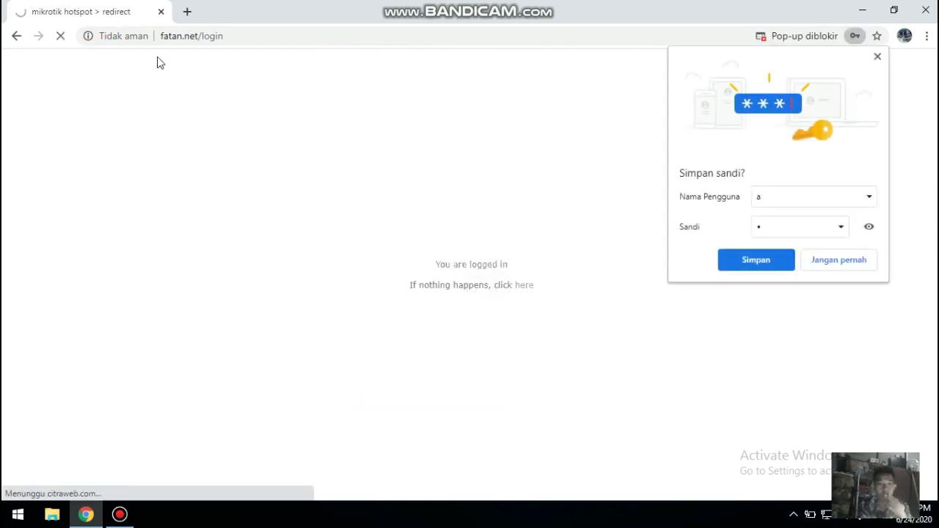
Step: Look over the MikroTik home page and choose never to save the hotspot password in the browser
{"action": "left_click", "coordinate": [237, 29]}
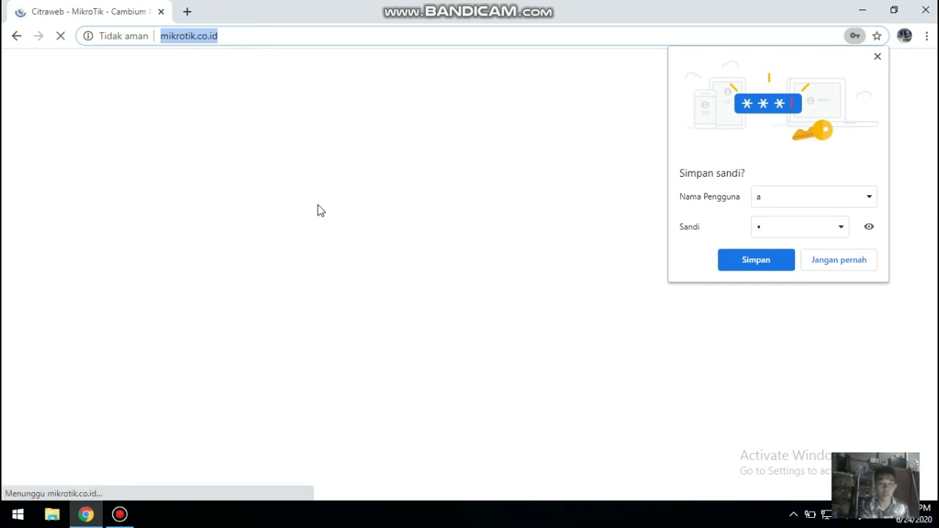
{"action": "scroll", "coordinate": [321, 336], "scroll_direction": "down", "scroll_amount": 15}
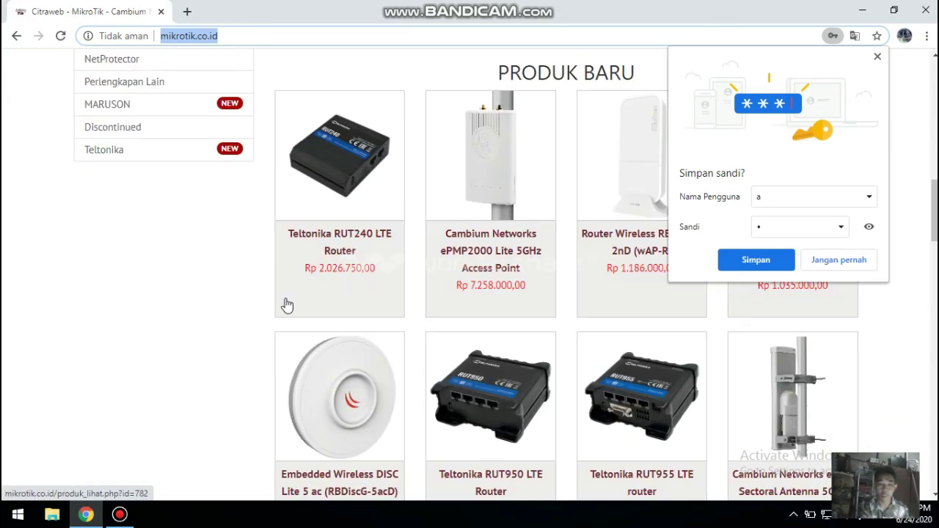
{"action": "scroll", "coordinate": [105, 273], "scroll_direction": "up", "scroll_amount": 10}
{"action": "scroll", "coordinate": [105, 273], "scroll_direction": "up", "scroll_amount": 4}
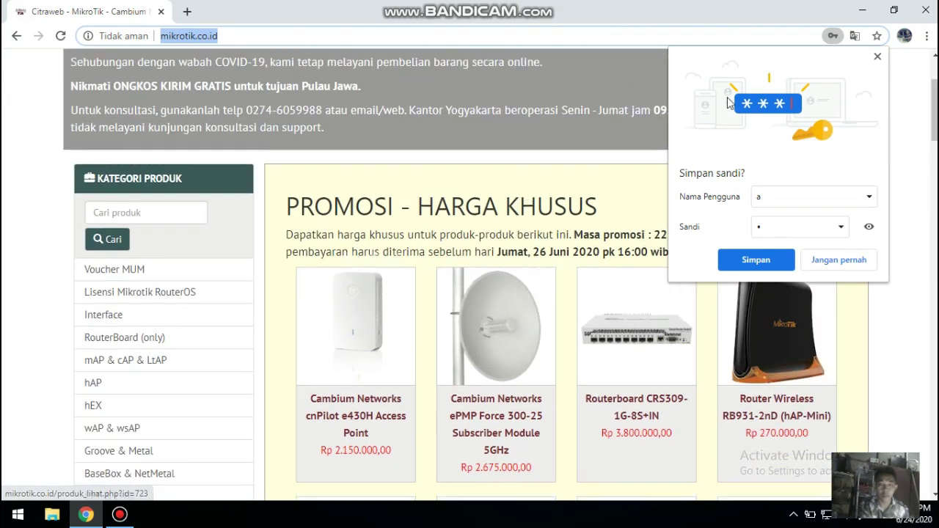
{"action": "left_click", "coordinate": [838, 260]}
{"action": "scroll", "coordinate": [227, 217], "scroll_direction": "up", "scroll_amount": 3}
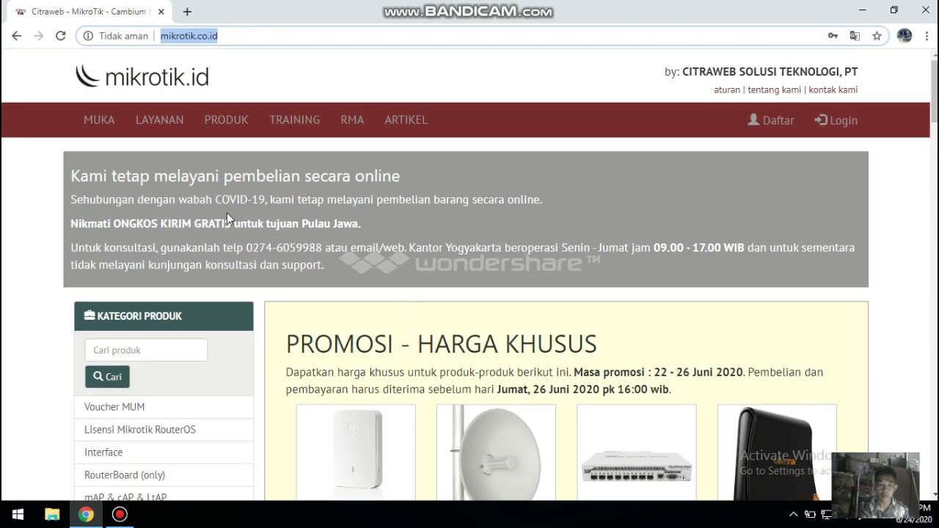
Step: Examine the product categories, promotional offers and new product listings on the MikroTik home page
{"action": "scroll", "coordinate": [188, 293], "scroll_direction": "down", "scroll_amount": 4}
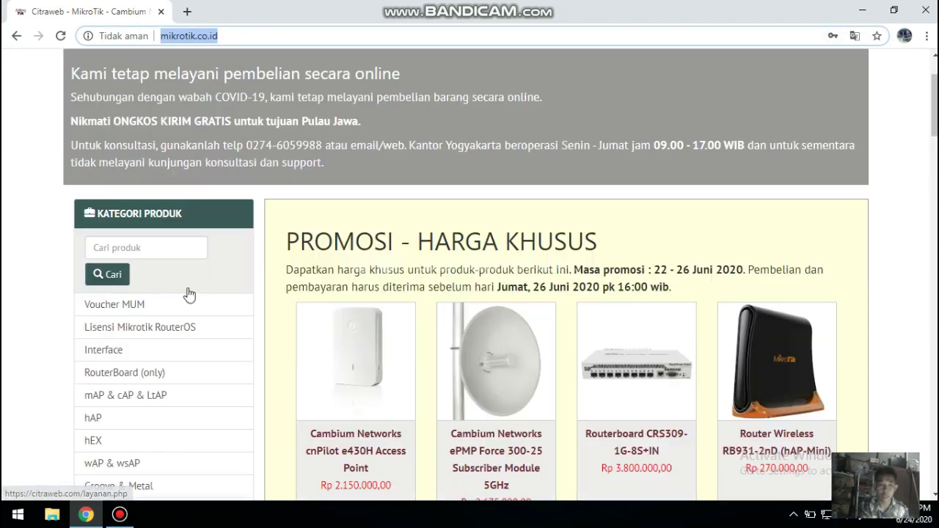
{"action": "scroll", "coordinate": [136, 312], "scroll_direction": "down", "scroll_amount": 4}
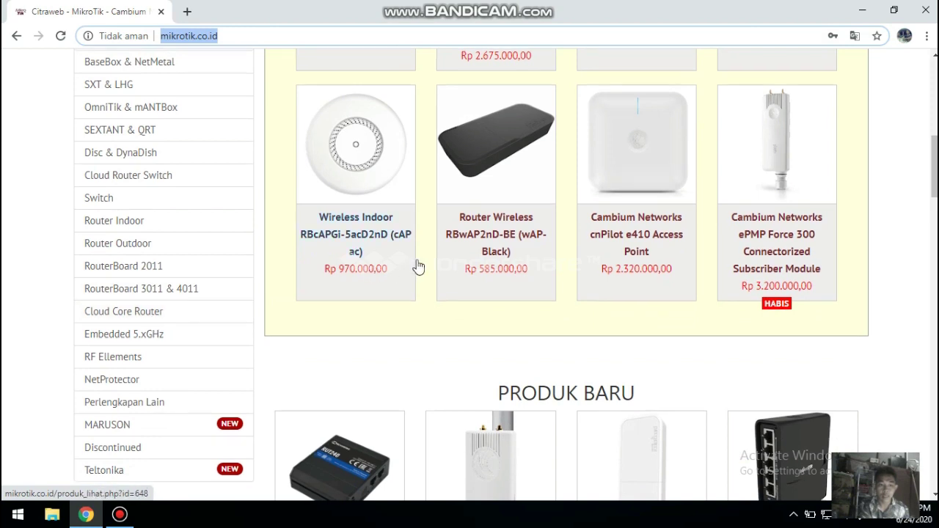
{"action": "scroll", "coordinate": [418, 266], "scroll_direction": "up", "scroll_amount": 5}
{"action": "scroll", "coordinate": [660, 191], "scroll_direction": "up", "scroll_amount": 2}
{"action": "scroll", "coordinate": [586, 168], "scroll_direction": "up", "scroll_amount": 1}
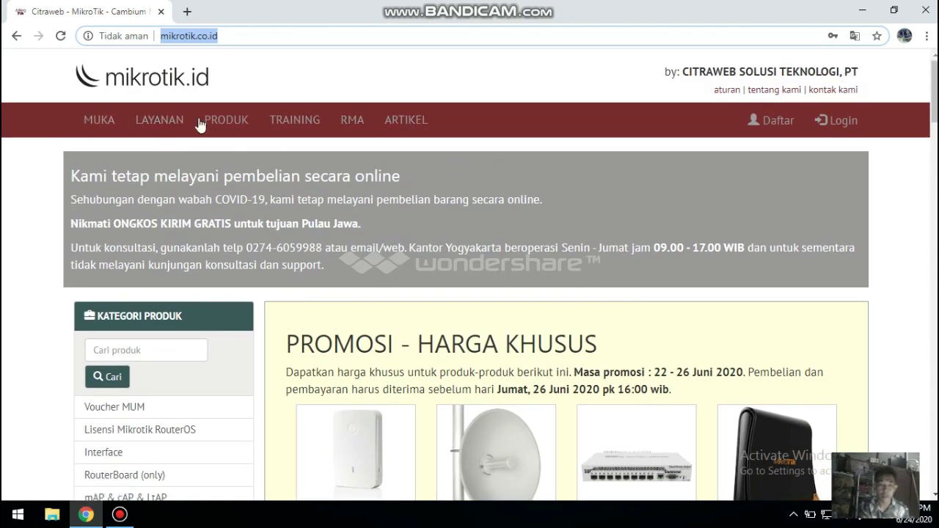
{"action": "scroll", "coordinate": [174, 265], "scroll_direction": "down", "scroll_amount": 3}
{"action": "scroll", "coordinate": [174, 266], "scroll_direction": "down", "scroll_amount": 7}
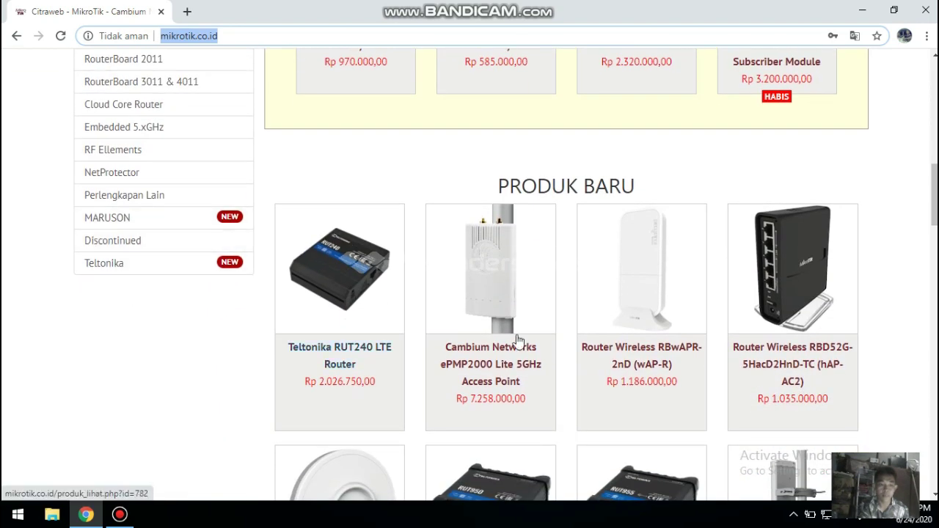
{"action": "scroll", "coordinate": [522, 308], "scroll_direction": "up", "scroll_amount": 8}
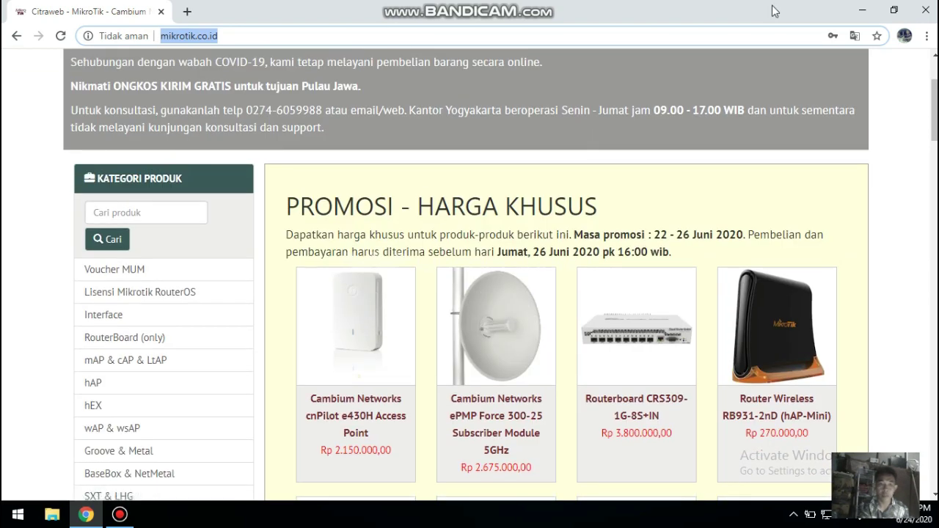
Step: Minimize the browser, move the winbox shortcut beside the other desktop icons, and launch WinBox
{"action": "left_click", "coordinate": [862, 11]}
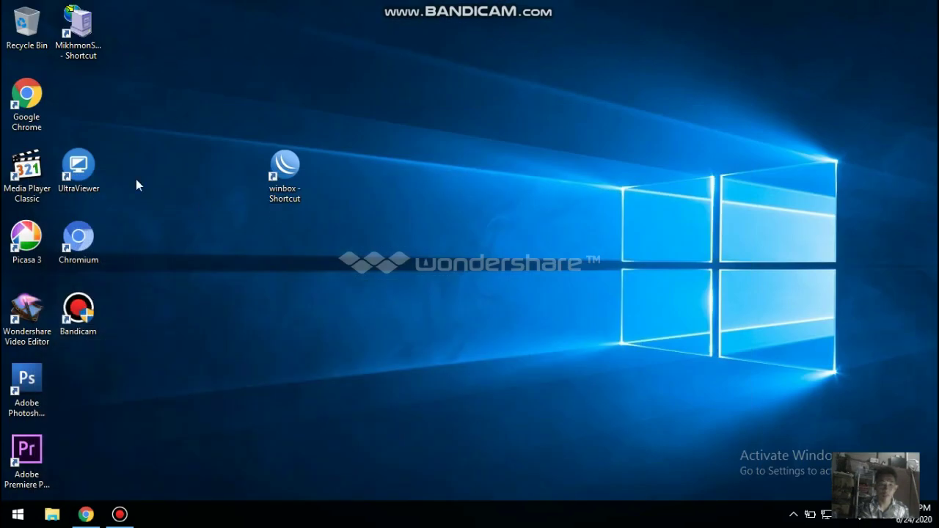
{"action": "left_click_drag", "start_coordinate": [292, 184], "coordinate": [140, 110]}
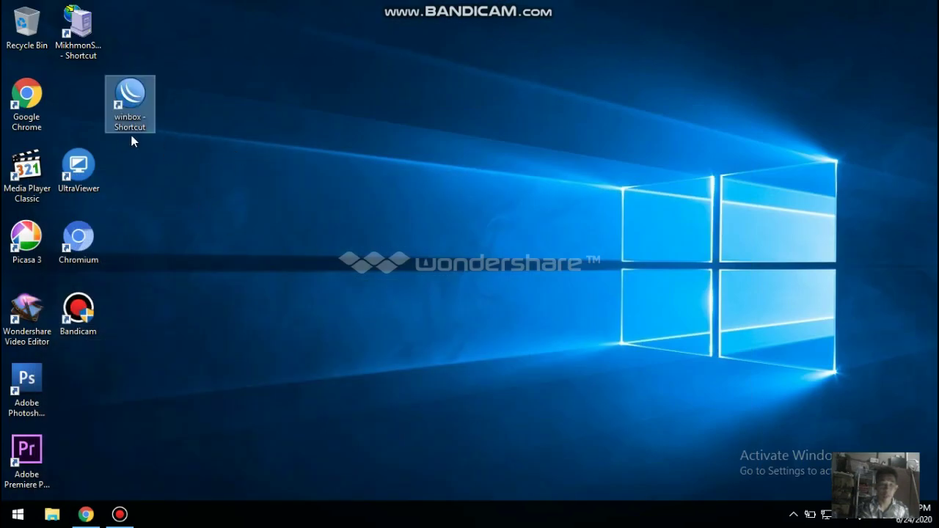
{"action": "double_click", "coordinate": [130, 110]}
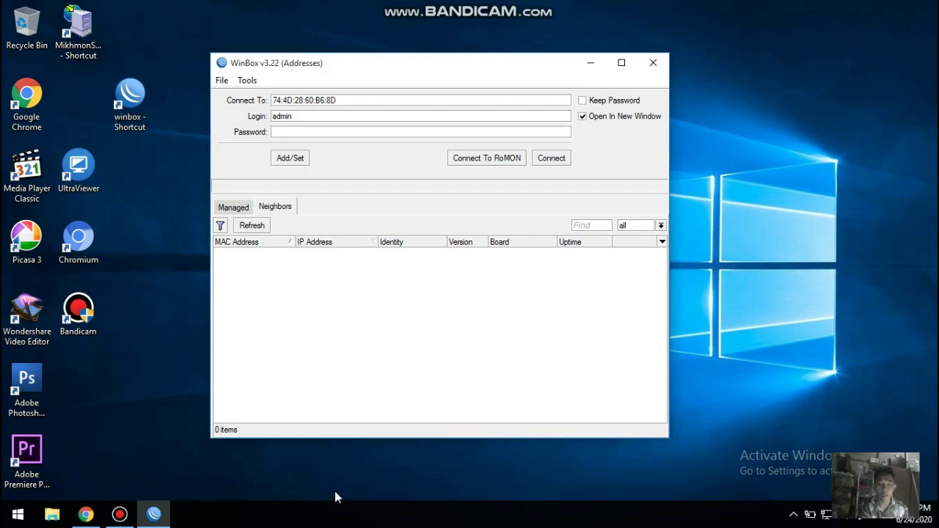
Step: Try the neighbor router's MAC address and its IP address 192.168.3.1 alternately as the connection target
{"action": "left_click", "coordinate": [247, 252]}
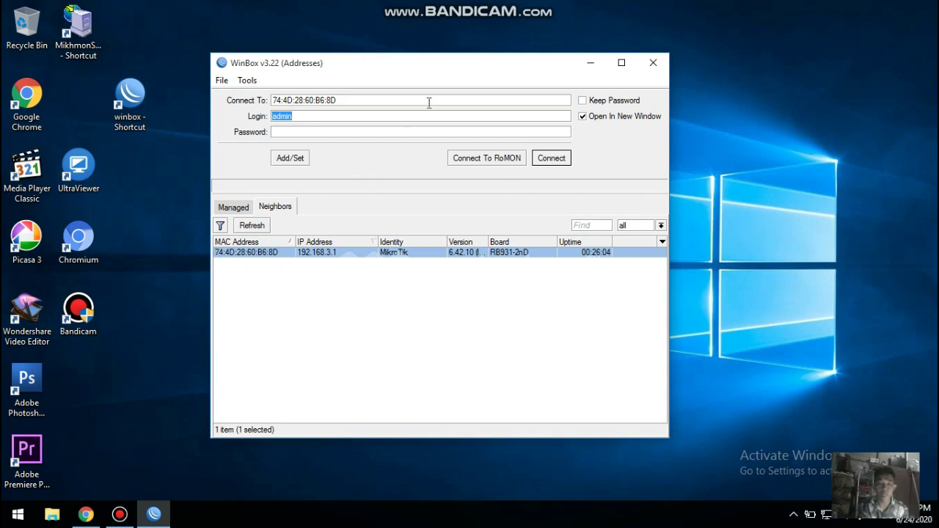
{"action": "left_click", "coordinate": [335, 252]}
{"action": "left_click", "coordinate": [250, 252]}
{"action": "left_click", "coordinate": [237, 253]}
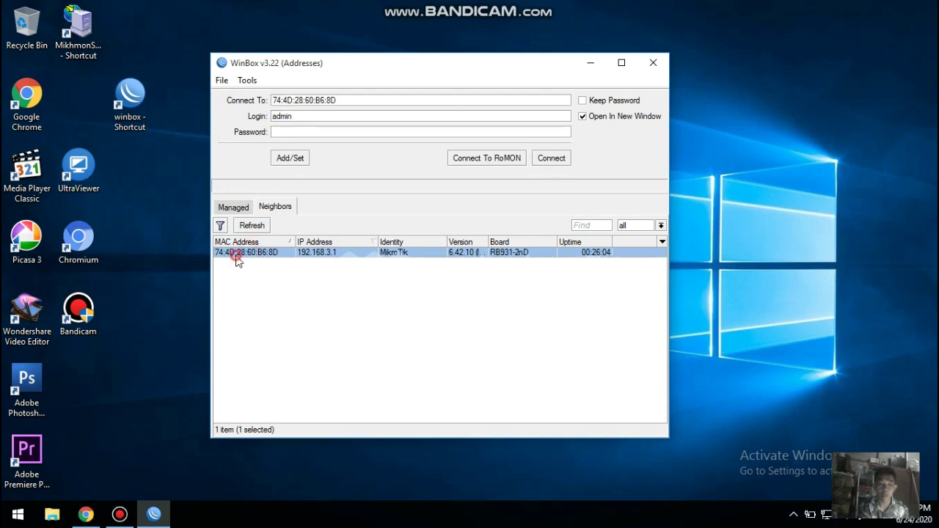
{"action": "left_click", "coordinate": [251, 252]}
{"action": "left_click", "coordinate": [326, 252]}
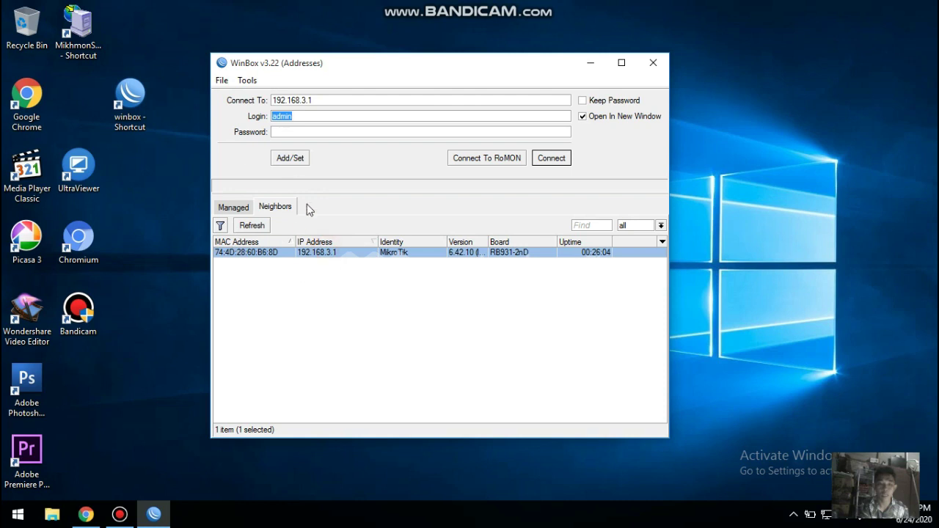
{"action": "left_click", "coordinate": [241, 254]}
{"action": "left_click", "coordinate": [320, 253]}
{"action": "left_click", "coordinate": [324, 101]}
{"action": "left_click", "coordinate": [321, 264]}
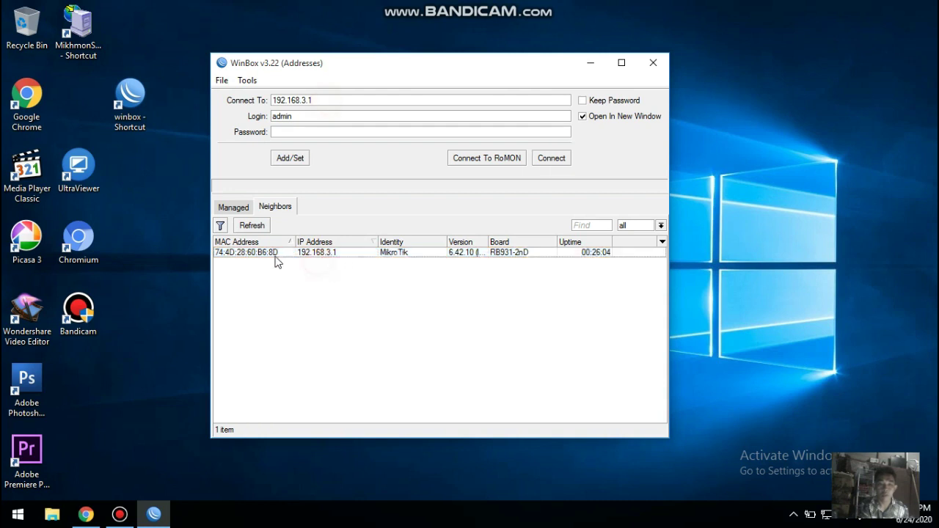
{"action": "left_click", "coordinate": [318, 253]}
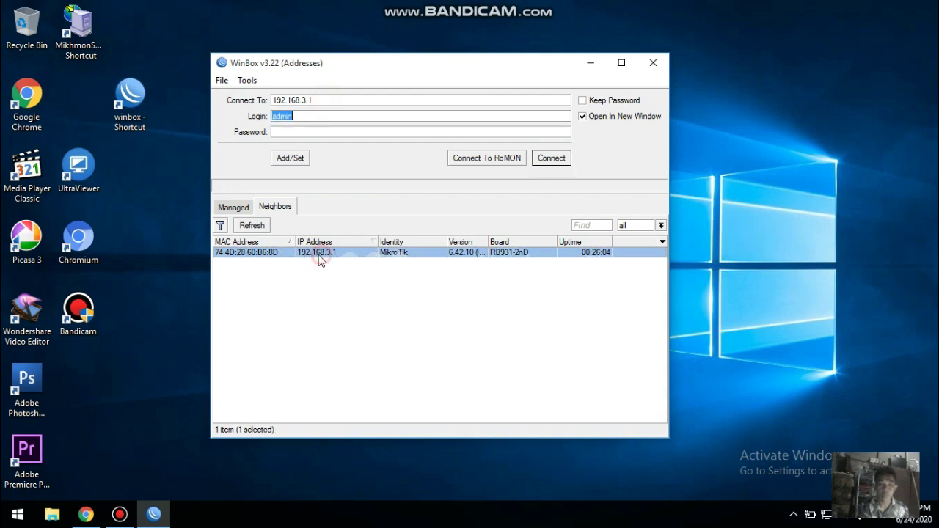
{"action": "left_click", "coordinate": [241, 253]}
{"action": "left_click", "coordinate": [309, 254]}
{"action": "left_click", "coordinate": [245, 253]}
{"action": "left_click", "coordinate": [325, 254]}
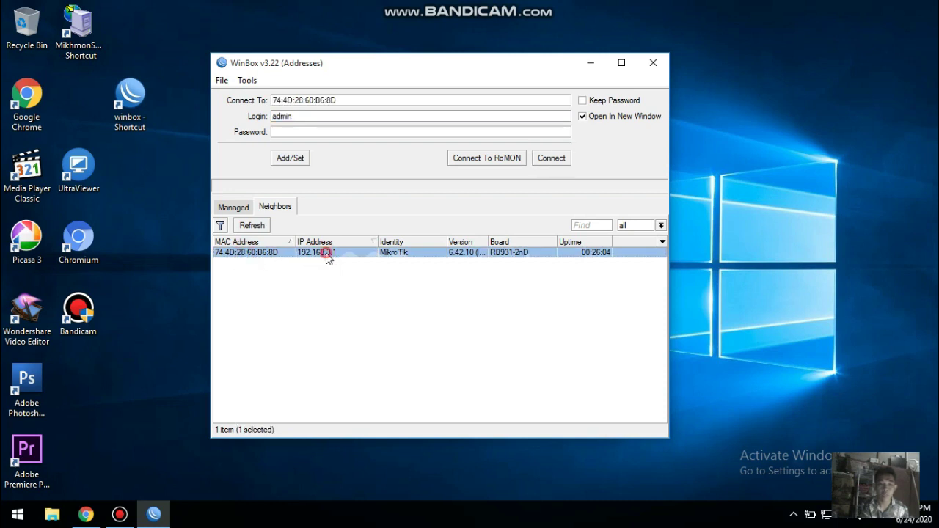
Step: Set the connection target to the neighbor router's MAC address 74:4D:28:60:B6:8D
{"action": "left_click", "coordinate": [250, 253]}
{"action": "left_click", "coordinate": [247, 255]}
{"action": "left_click", "coordinate": [245, 256]}
{"action": "left_click", "coordinate": [245, 258]}
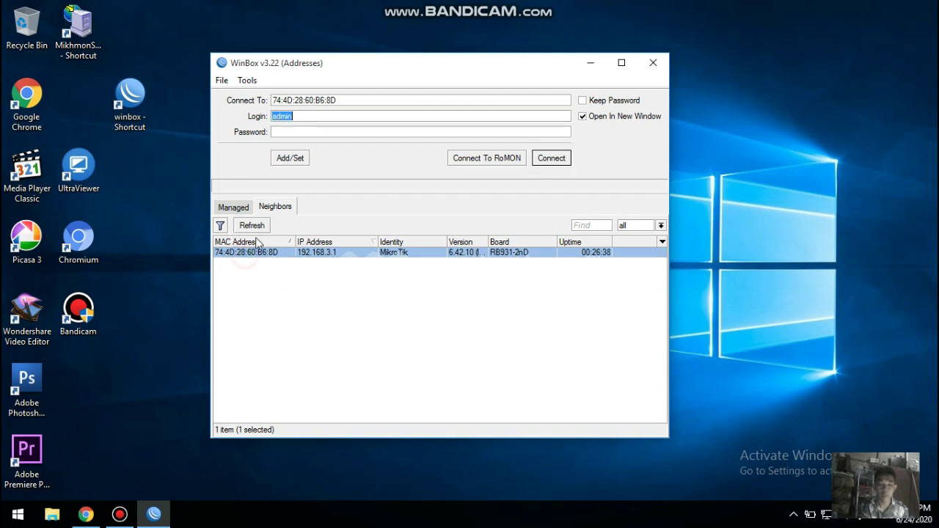
Step: Connect to the router as admin and open its interface list
{"action": "left_click", "coordinate": [550, 159]}
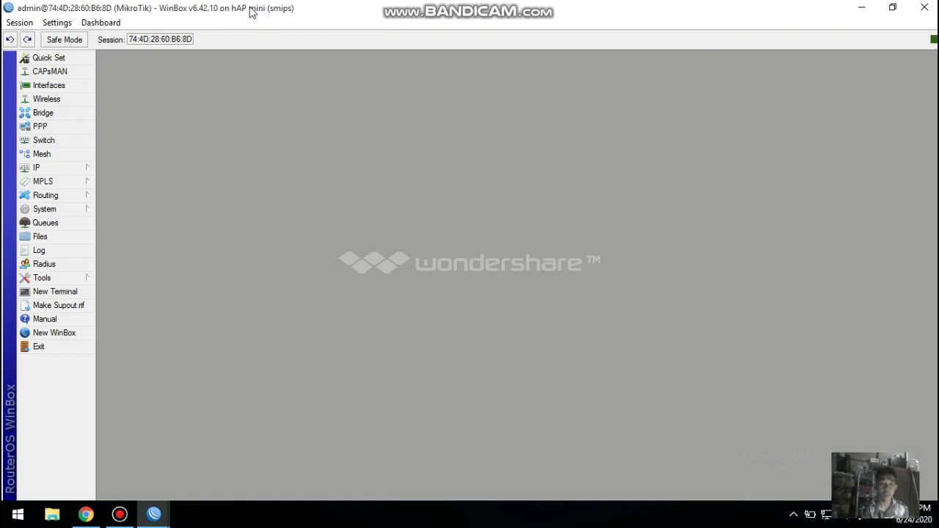
{"action": "left_click", "coordinate": [49, 86]}
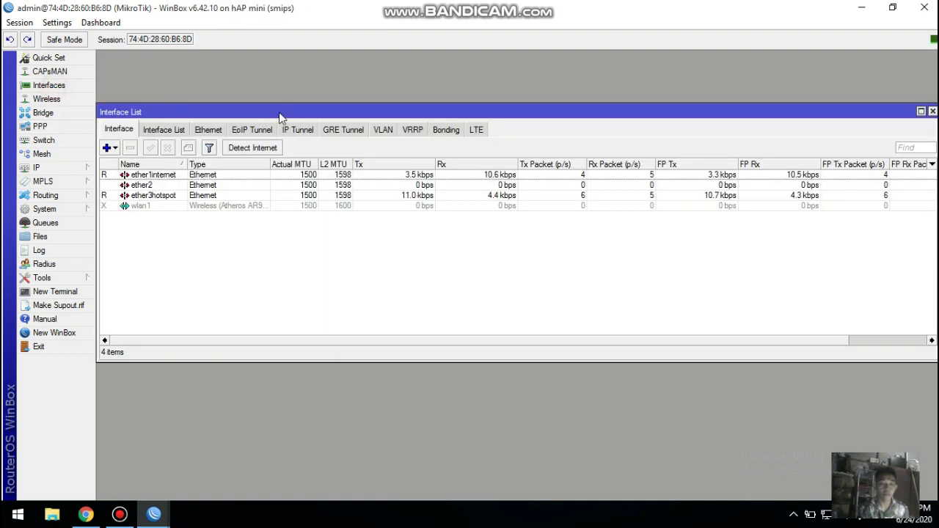
Step: Examine the ether1internet, ether2, ether3hotspot and wlan1 entries in the interface list, trying both name sort orders
{"action": "left_click", "coordinate": [138, 185]}
{"action": "left_click", "coordinate": [140, 196]}
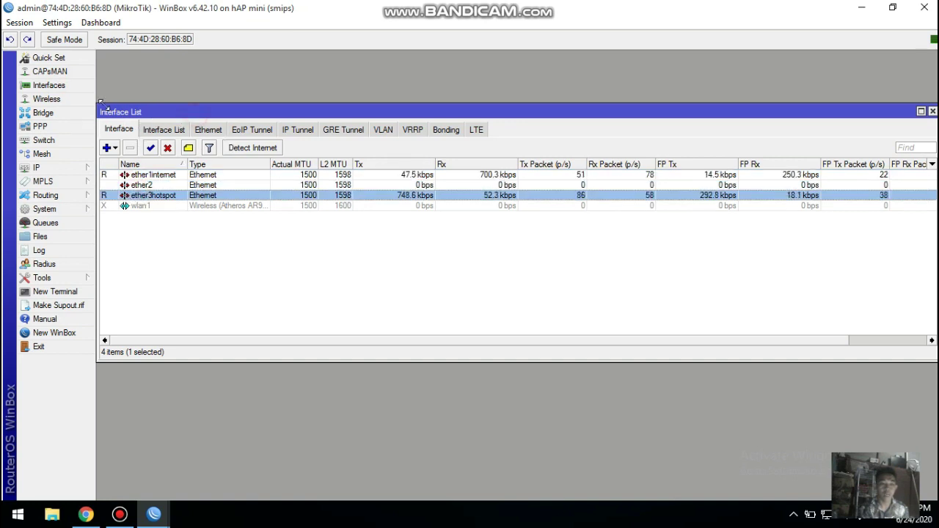
{"action": "left_click", "coordinate": [140, 175]}
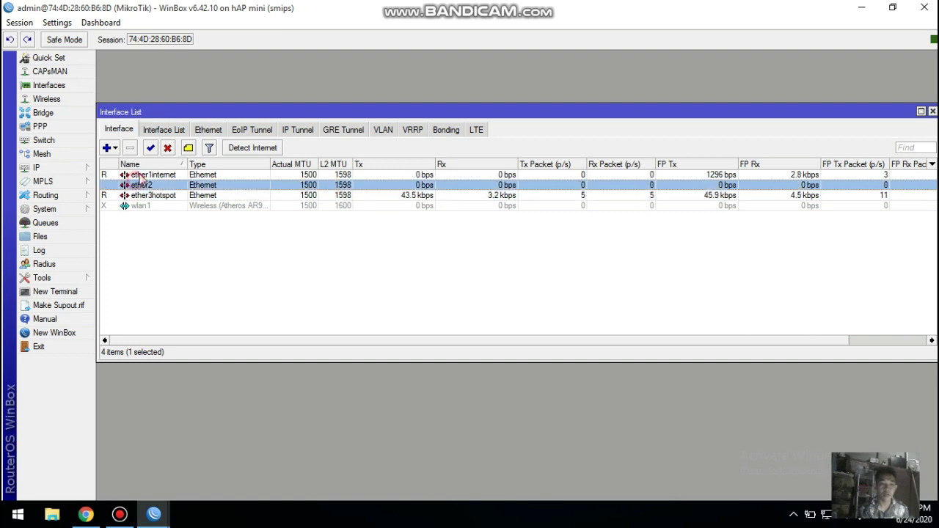
{"action": "left_click", "coordinate": [143, 207]}
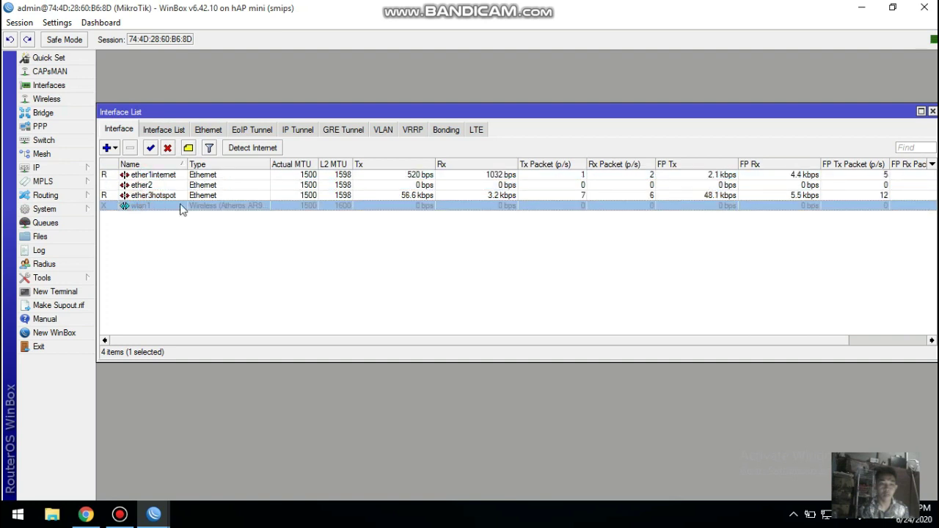
{"action": "left_click", "coordinate": [146, 196]}
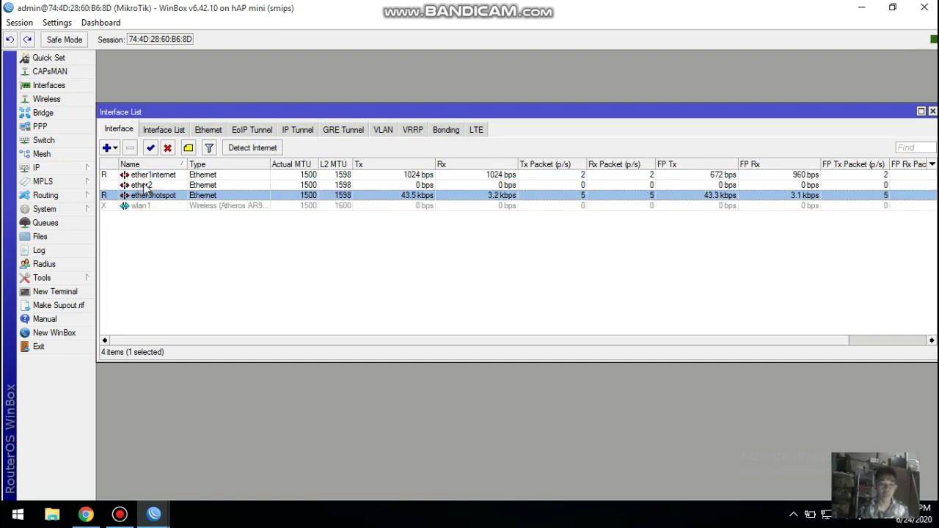
{"action": "left_click", "coordinate": [143, 207]}
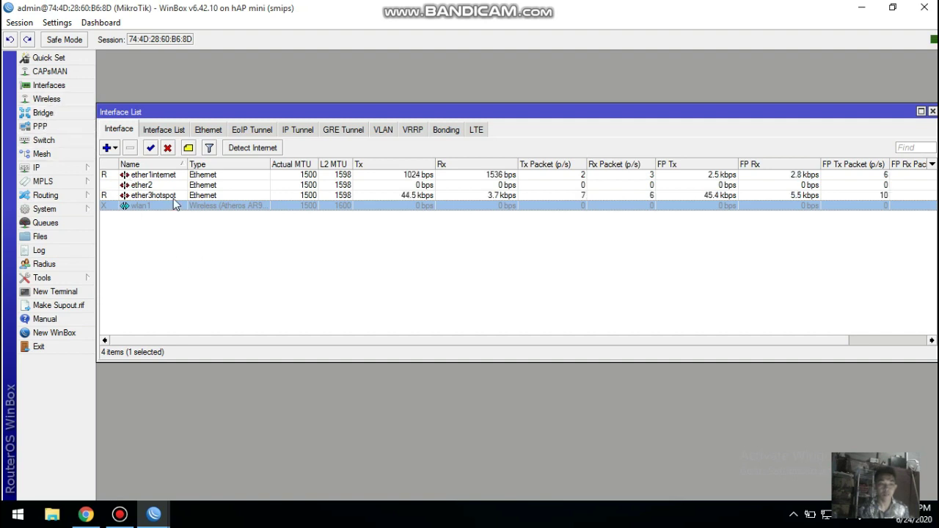
{"action": "left_click", "coordinate": [156, 184]}
{"action": "left_click", "coordinate": [143, 164]}
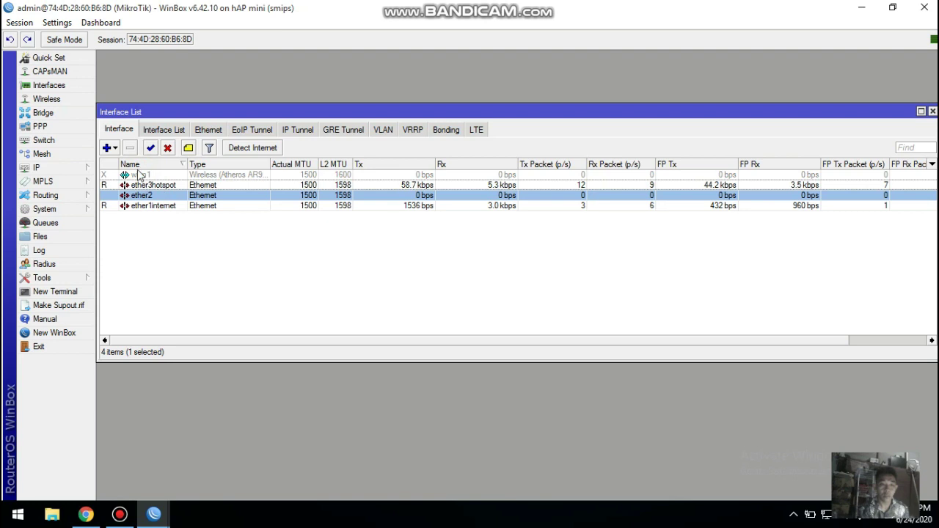
{"action": "left_click", "coordinate": [139, 174]}
{"action": "left_click", "coordinate": [138, 165]}
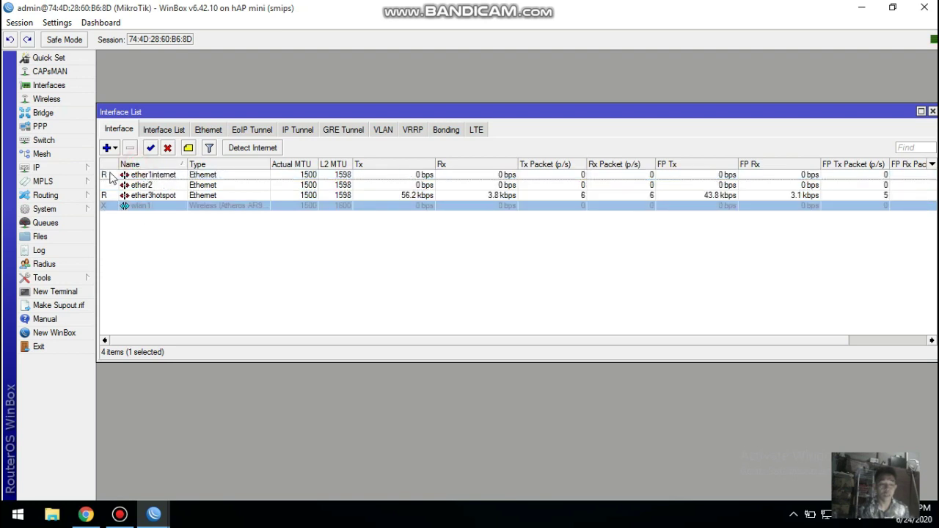
Step: Check the running flags of ether1internet, ether2 and ether3hotspot, adjusting the flag column's width, and close the interface list
{"action": "left_click", "coordinate": [110, 176]}
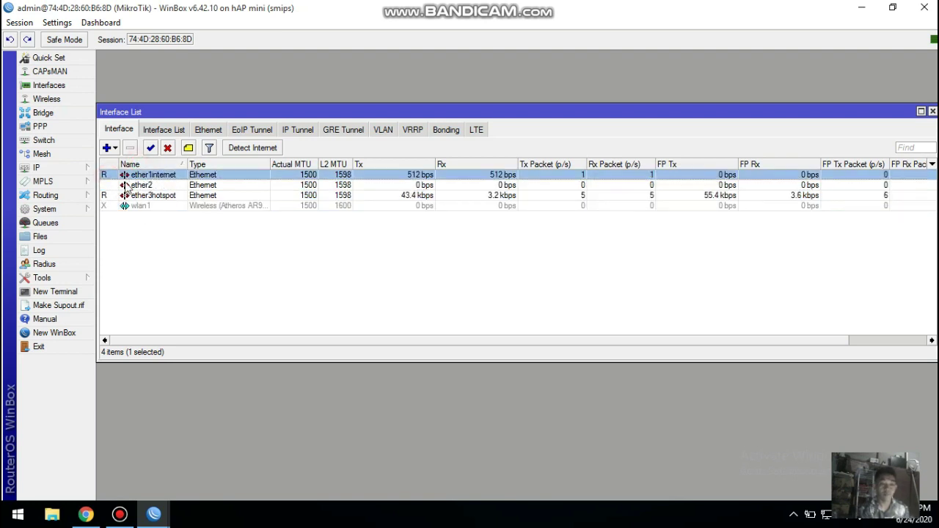
{"action": "left_click", "coordinate": [119, 196]}
{"action": "left_click", "coordinate": [135, 176]}
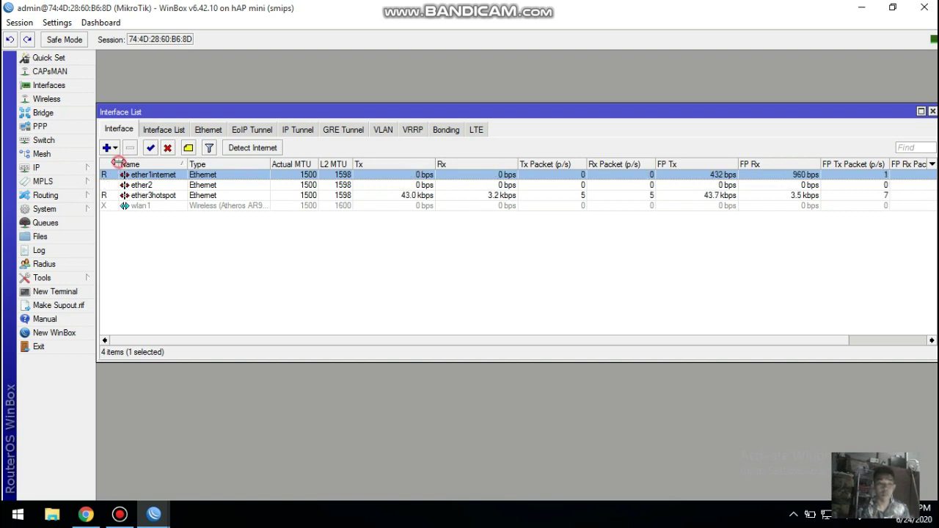
{"action": "left_click_drag", "start_coordinate": [116, 162], "coordinate": [123, 164]}
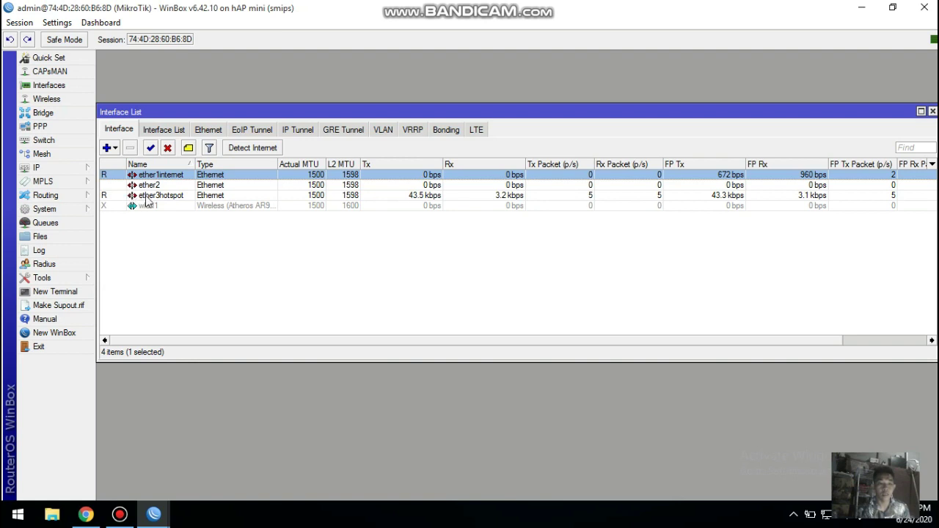
{"action": "left_click", "coordinate": [147, 196]}
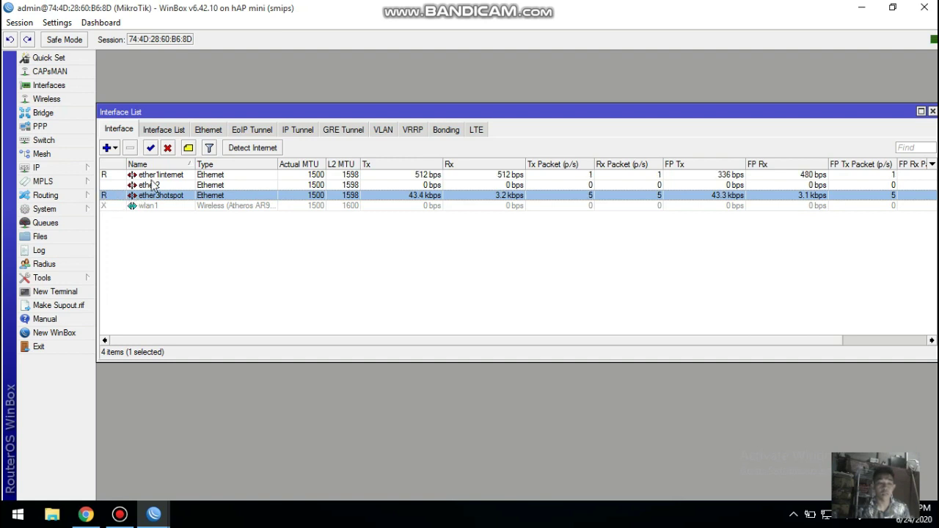
{"action": "left_click", "coordinate": [147, 176]}
{"action": "left_click", "coordinate": [118, 185]}
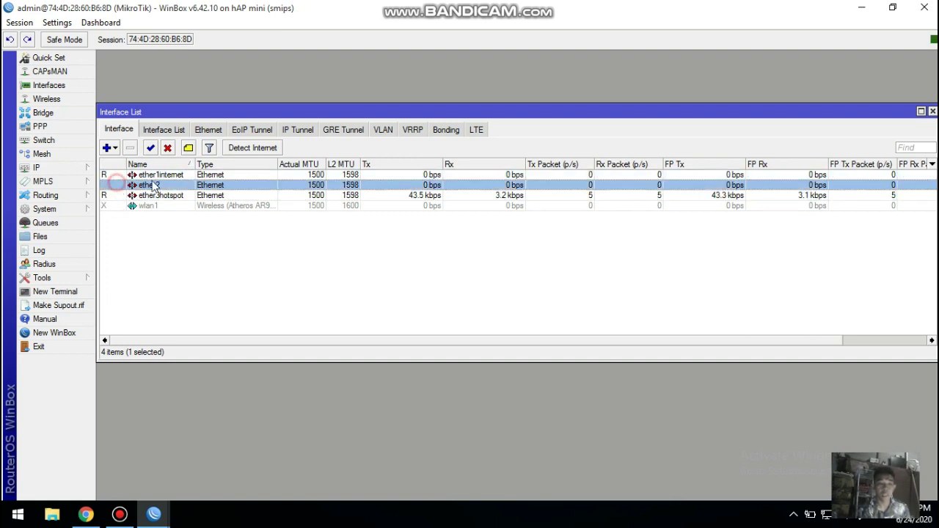
{"action": "left_click", "coordinate": [143, 175]}
{"action": "left_click", "coordinate": [145, 184]}
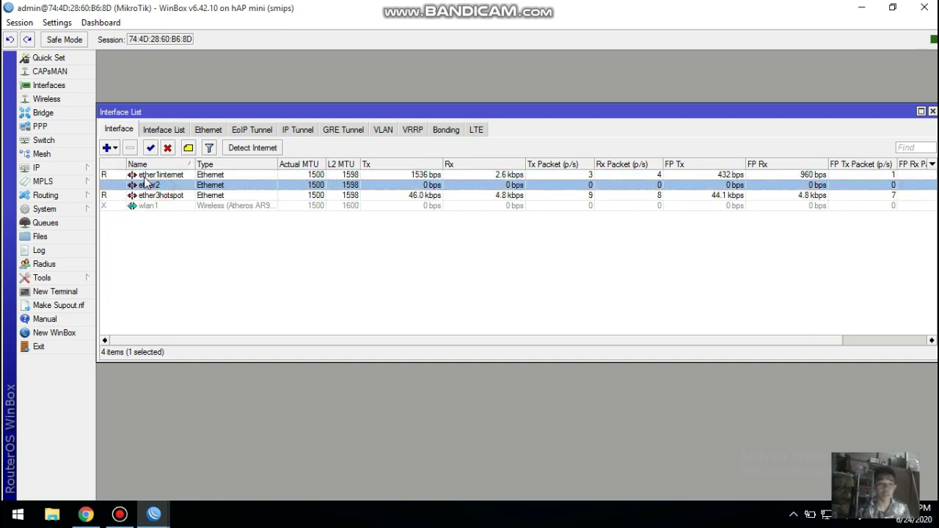
{"action": "left_click", "coordinate": [144, 175]}
{"action": "left_click", "coordinate": [139, 184]}
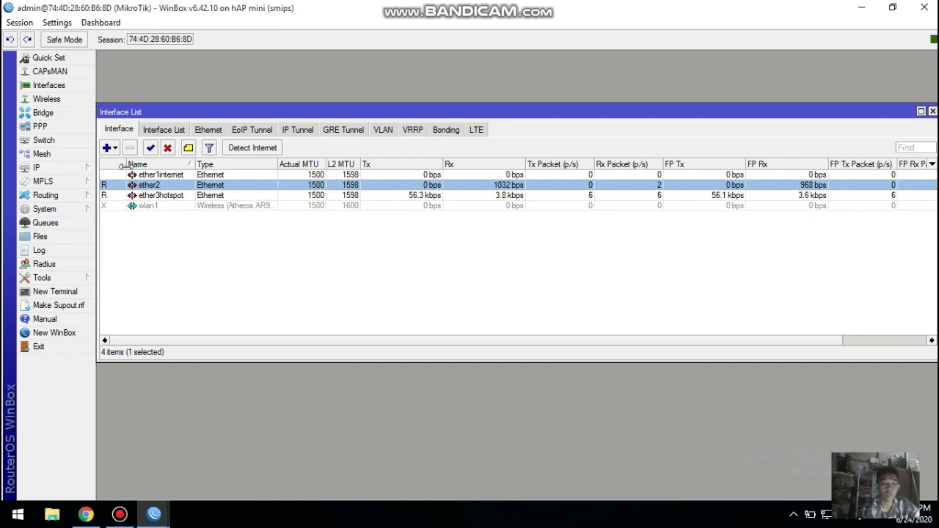
{"action": "left_click_drag", "start_coordinate": [123, 166], "coordinate": [115, 168]}
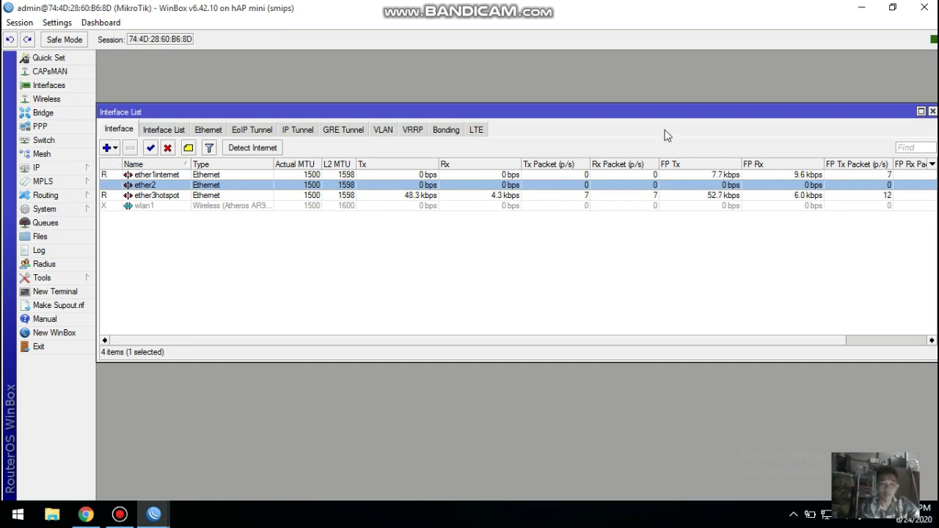
{"action": "left_click", "coordinate": [126, 176]}
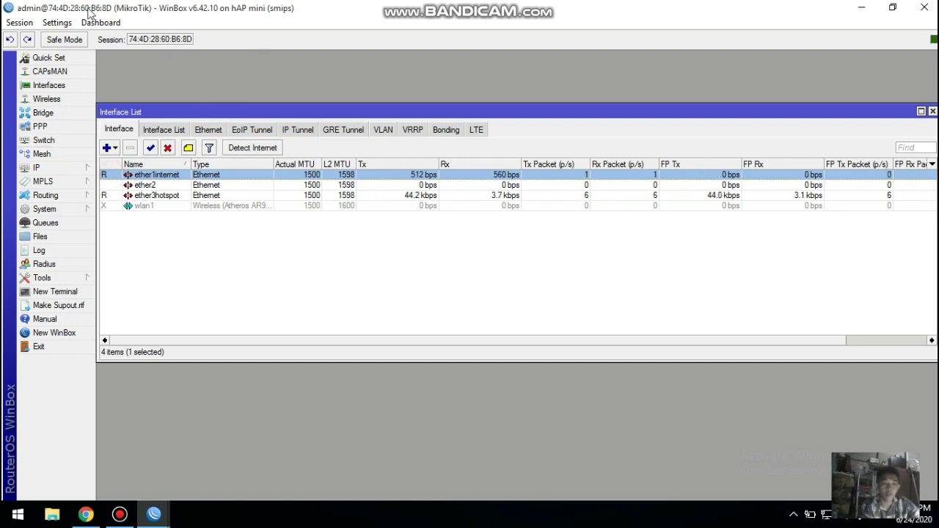
{"action": "left_click", "coordinate": [932, 112]}
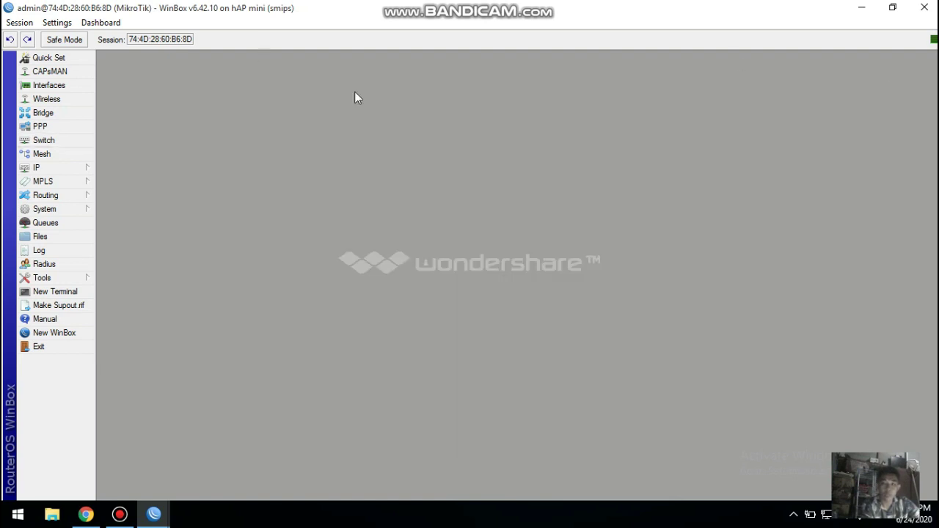
Step: Open the router's configuration reset settings and enable No Default Configuration and Do Not Backup
{"action": "left_click", "coordinate": [50, 211]}
{"action": "left_click", "coordinate": [137, 369]}
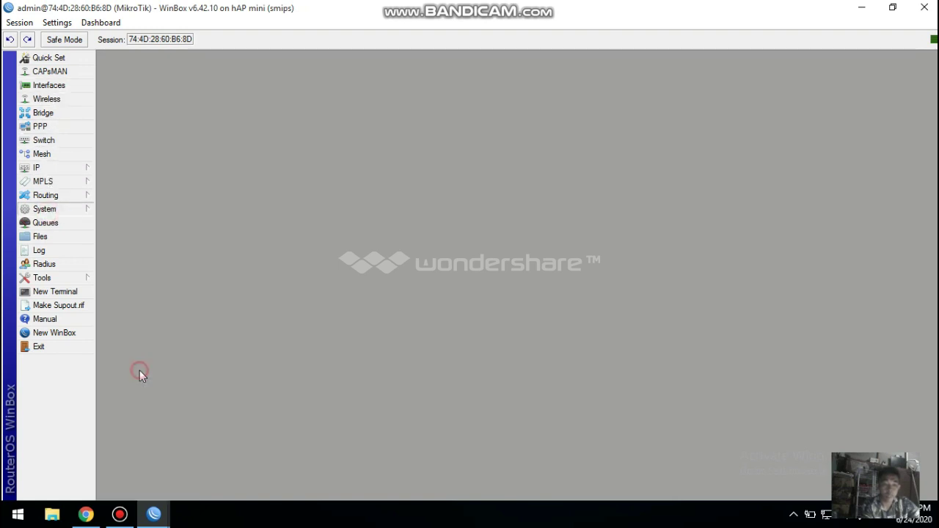
{"action": "left_click", "coordinate": [465, 286]}
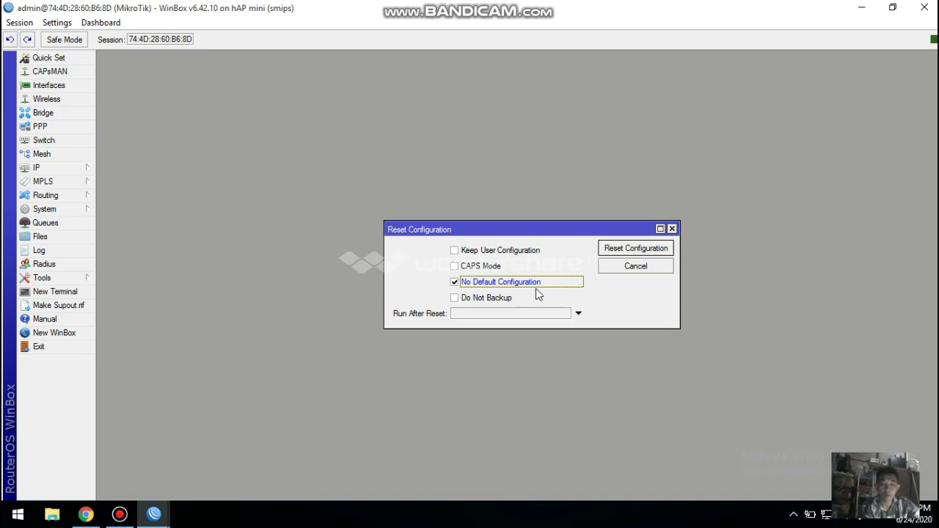
{"action": "left_click", "coordinate": [465, 298]}
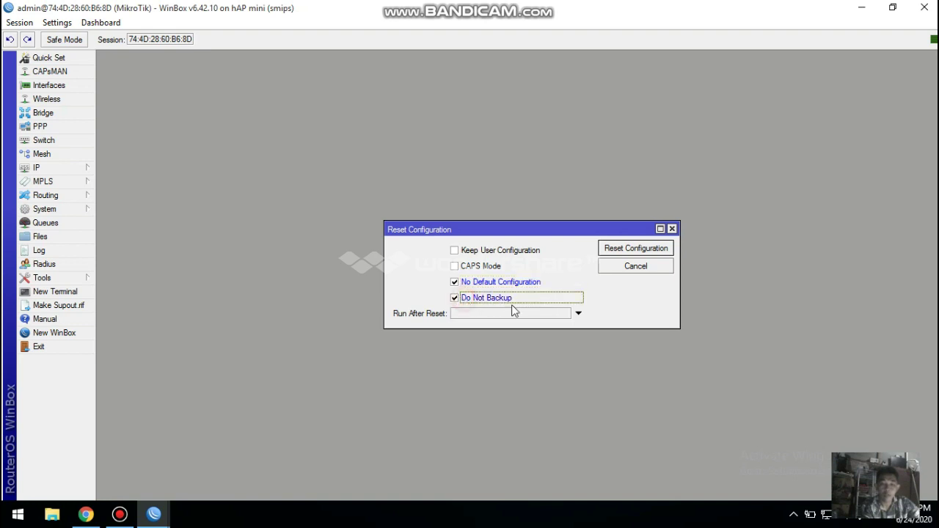
Step: Toggle the Keep User Configuration reset option on and off, leaving it disabled
{"action": "left_click", "coordinate": [462, 251]}
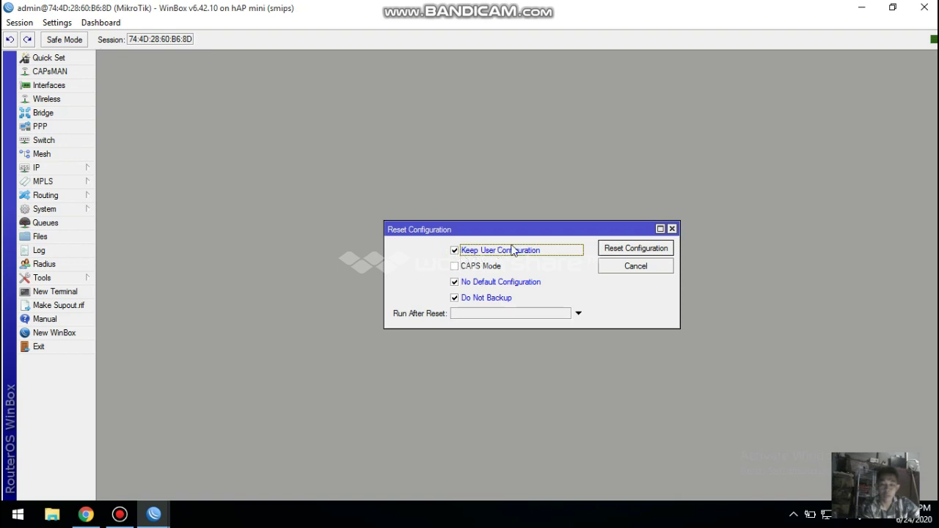
{"action": "left_click", "coordinate": [456, 251]}
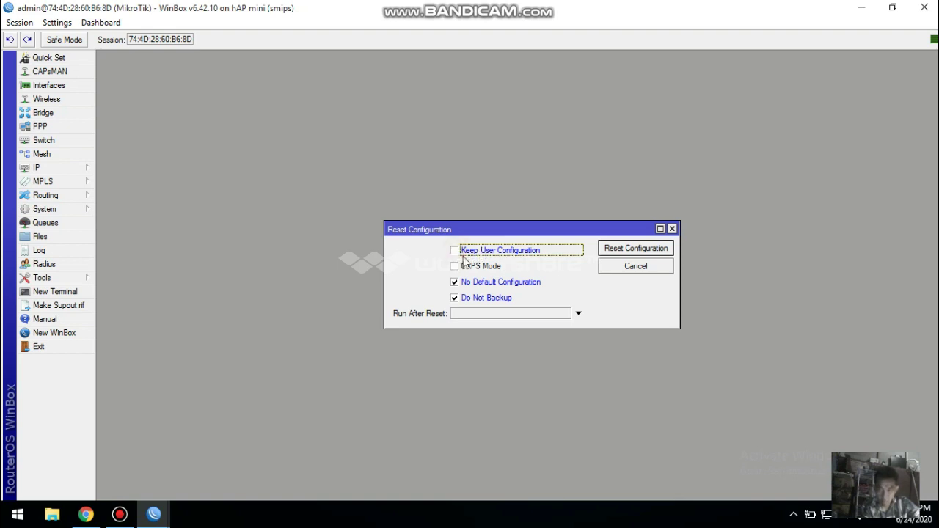
{"action": "left_click", "coordinate": [455, 250]}
{"action": "left_click", "coordinate": [455, 251]}
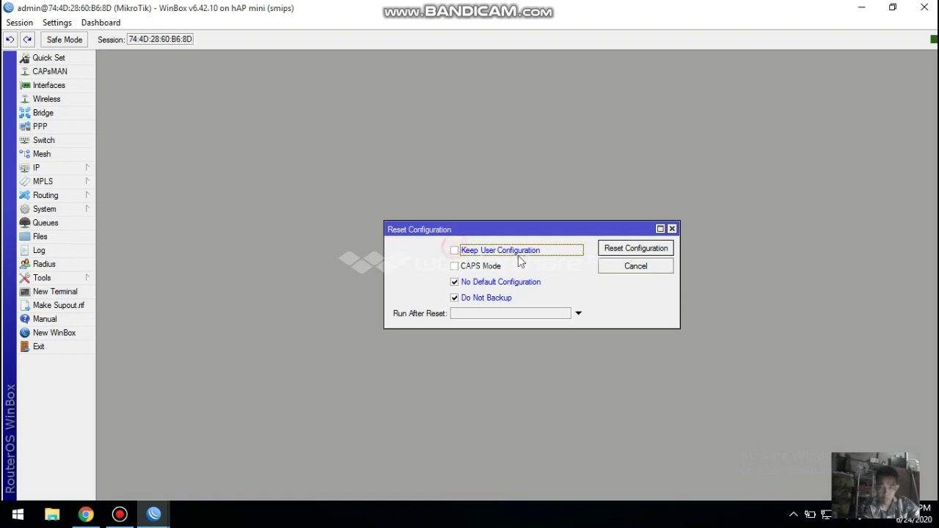
{"action": "left_click", "coordinate": [454, 251]}
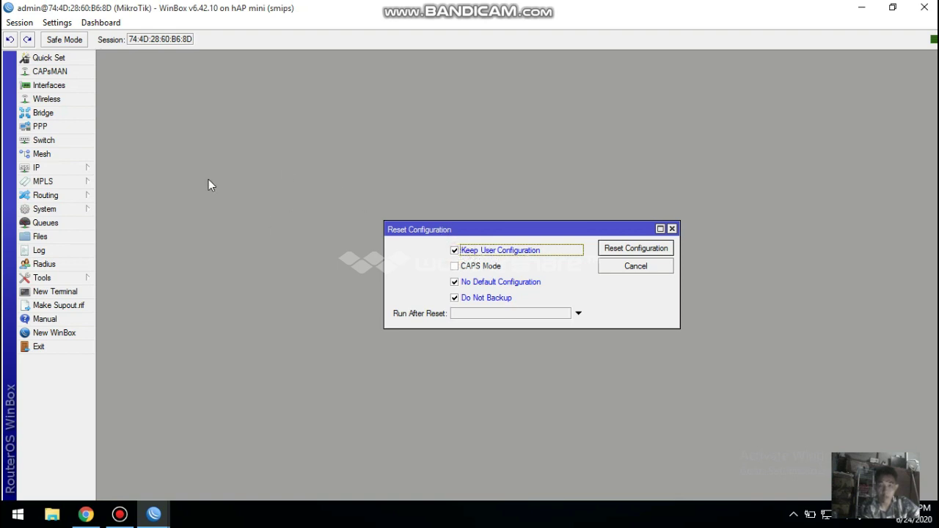
{"action": "left_click", "coordinate": [454, 252]}
Step: Run the configuration reset with the chosen options and confirm it
{"action": "left_click", "coordinate": [627, 250]}
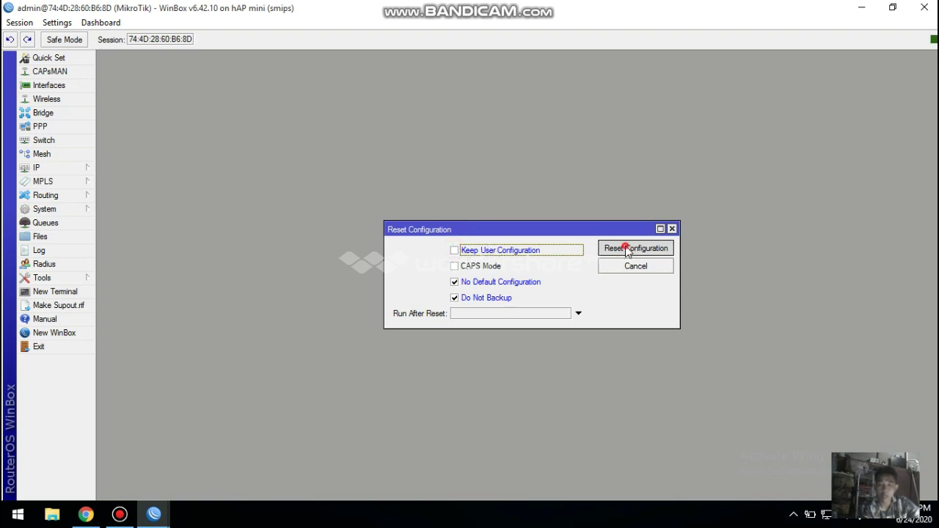
{"action": "left_click", "coordinate": [530, 269]}
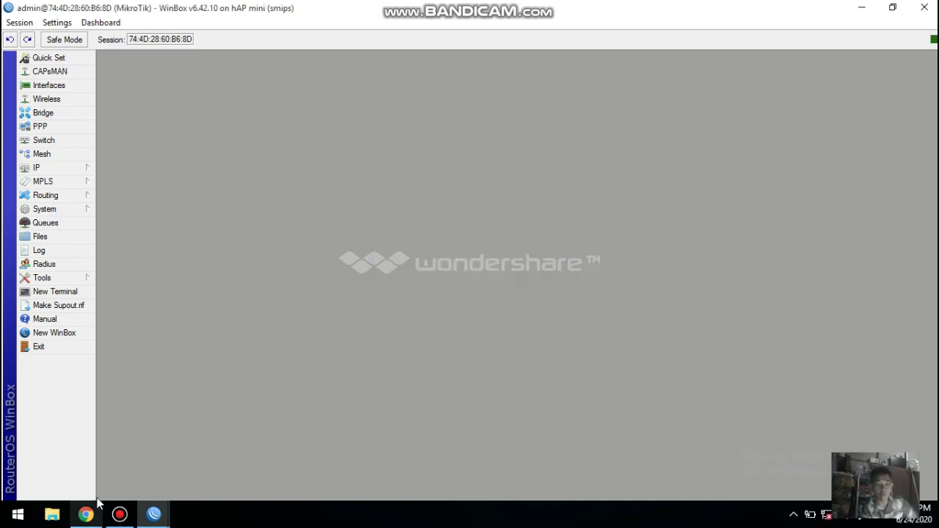
{"action": "left_click", "coordinate": [119, 514]}
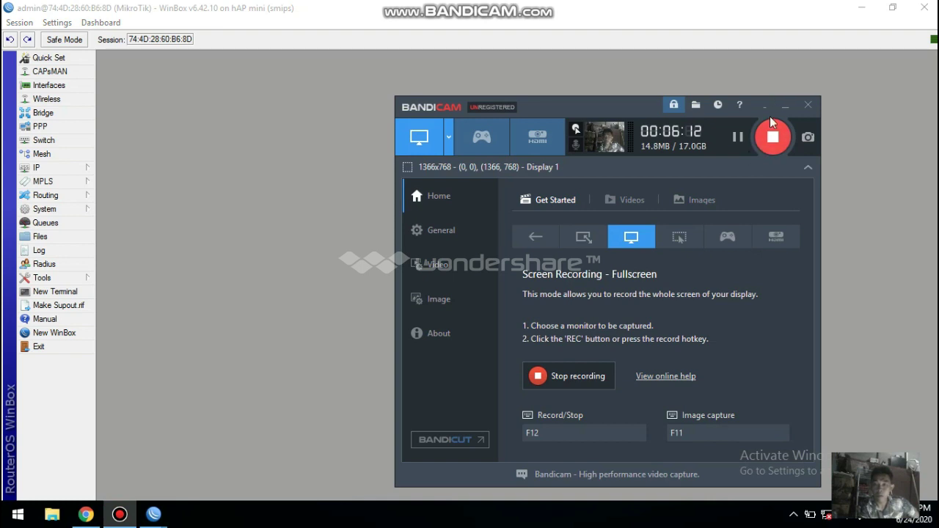
{"action": "left_click", "coordinate": [785, 105]}
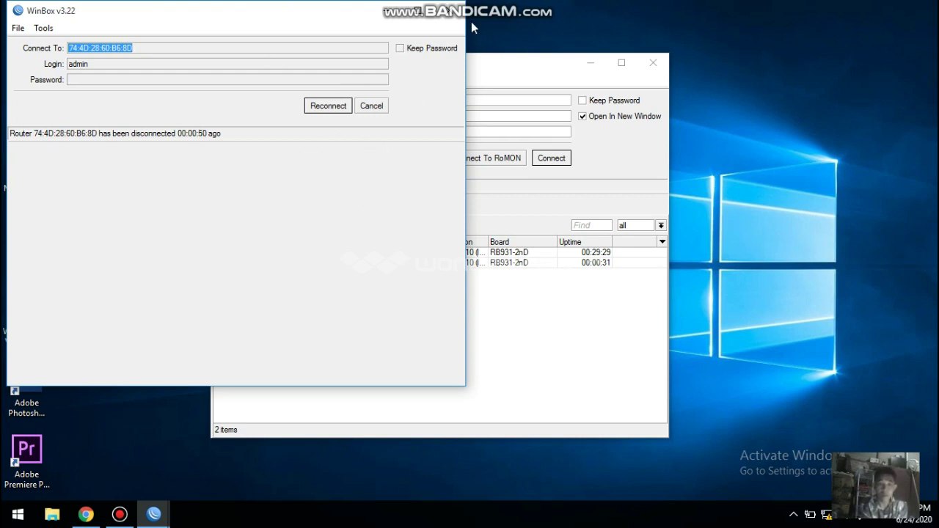
Step: Close the disconnected session, restart WinBox, and set the connection target to the neighbor router's MAC address 74:4D:28:60:B6:8D
{"action": "left_click", "coordinate": [451, 11]}
{"action": "left_click", "coordinate": [254, 263]}
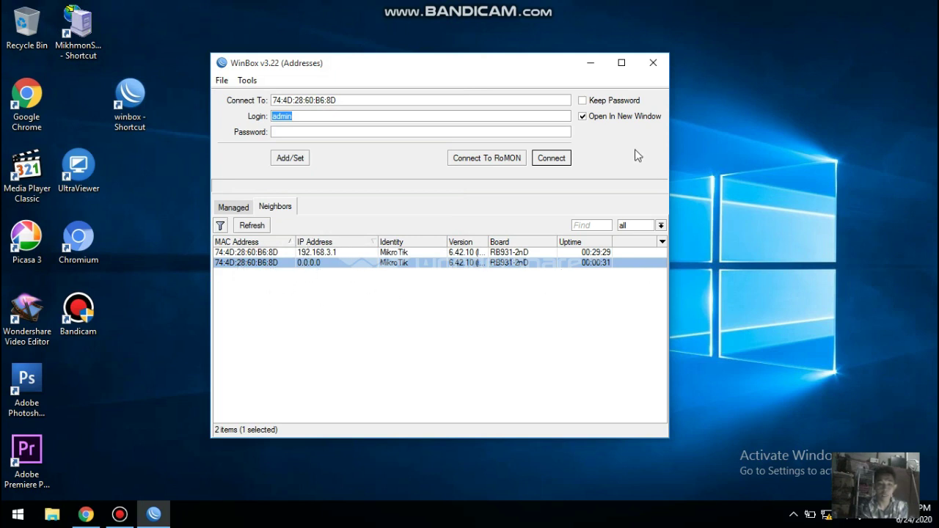
{"action": "left_click", "coordinate": [653, 62]}
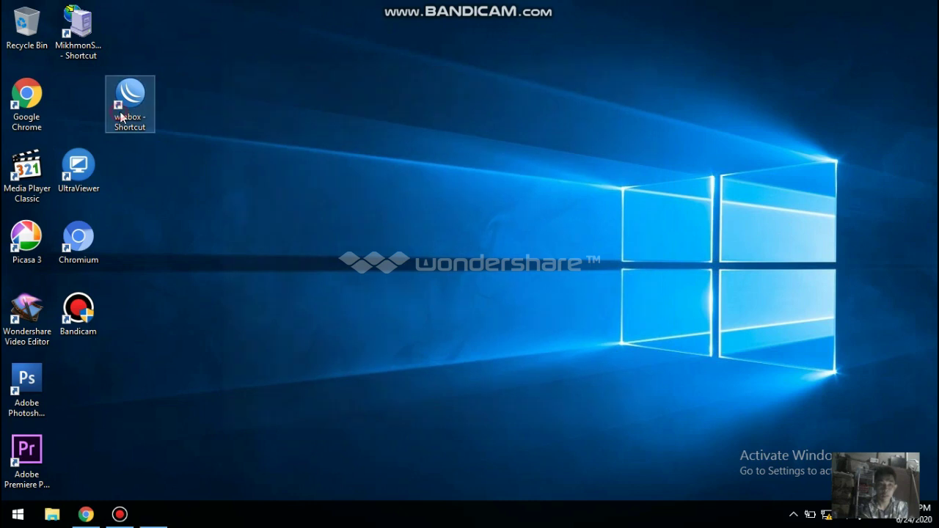
{"action": "double_click", "coordinate": [121, 117]}
{"action": "left_click", "coordinate": [250, 254]}
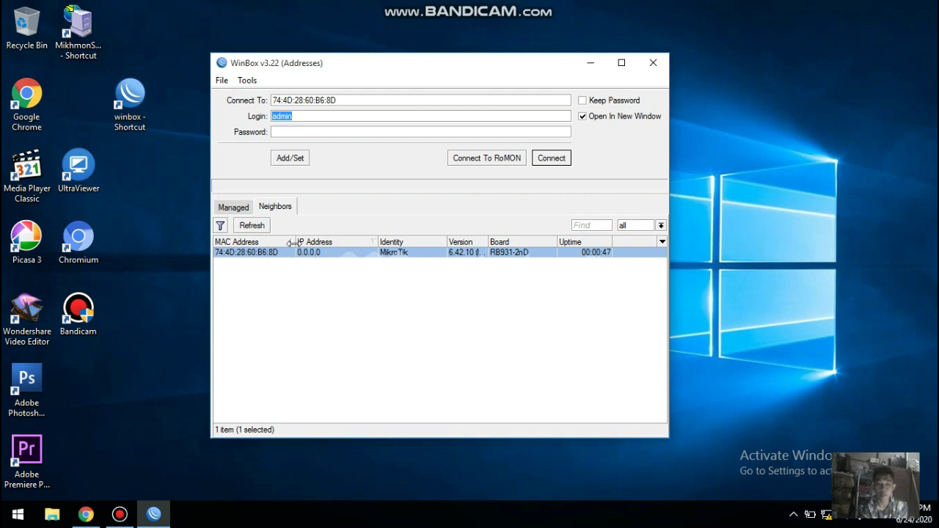
Step: Examine the reset router's MAC and IP address values in the neighbors list, adjusting the MAC Address column's width
{"action": "left_click_drag", "start_coordinate": [294, 242], "coordinate": [312, 253]}
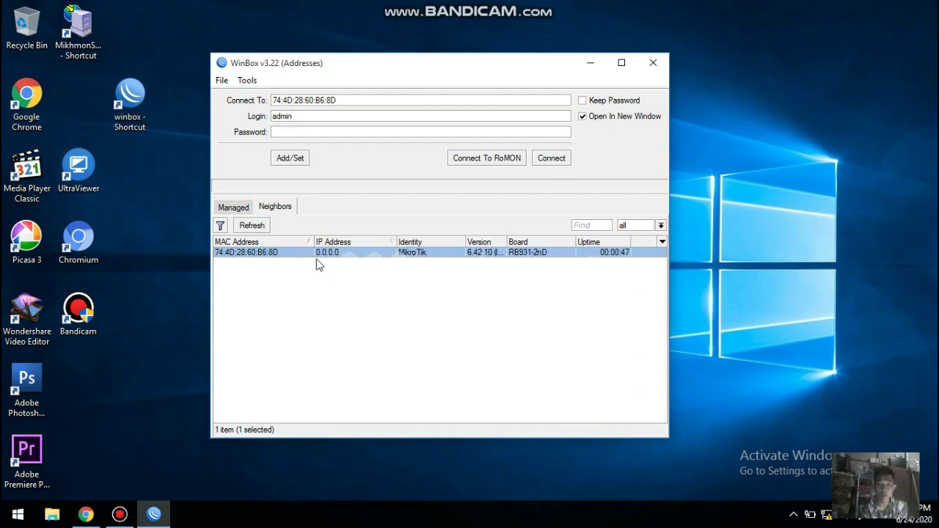
{"action": "left_click", "coordinate": [348, 253]}
{"action": "left_click", "coordinate": [327, 256]}
{"action": "mouse_move", "coordinate": [314, 241]}
{"action": "left_mouse_down"}
{"action": "mouse_move", "coordinate": [258, 242]}
{"action": "mouse_move", "coordinate": [303, 241]}
{"action": "left_mouse_up"}
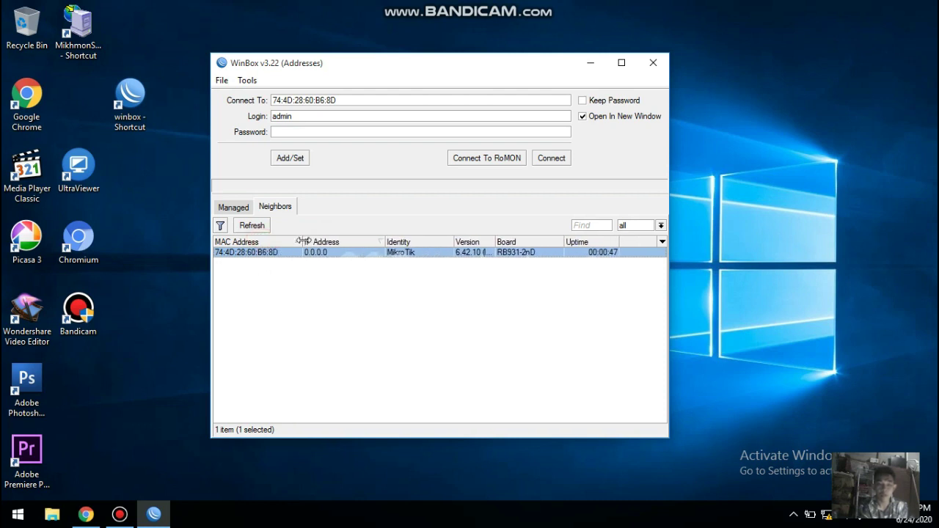
{"action": "left_click", "coordinate": [120, 515]}
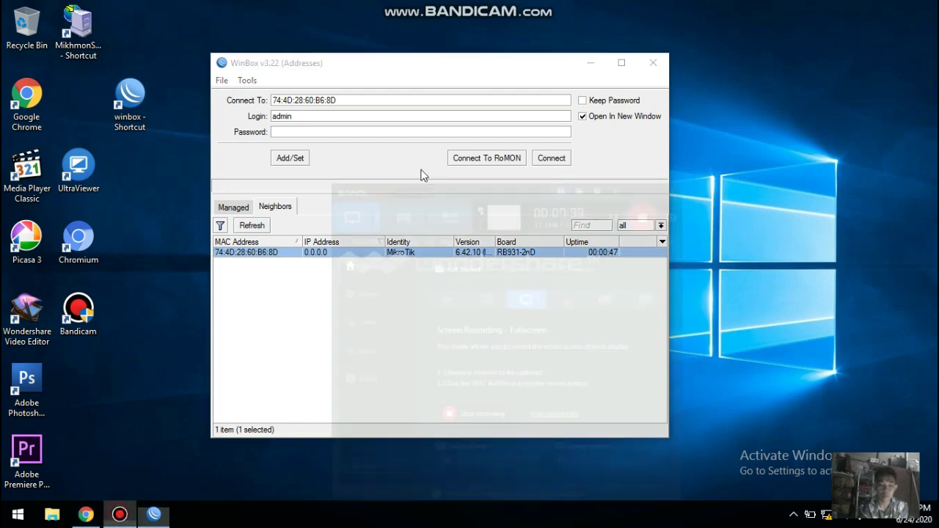
{"action": "left_click", "coordinate": [785, 105]}
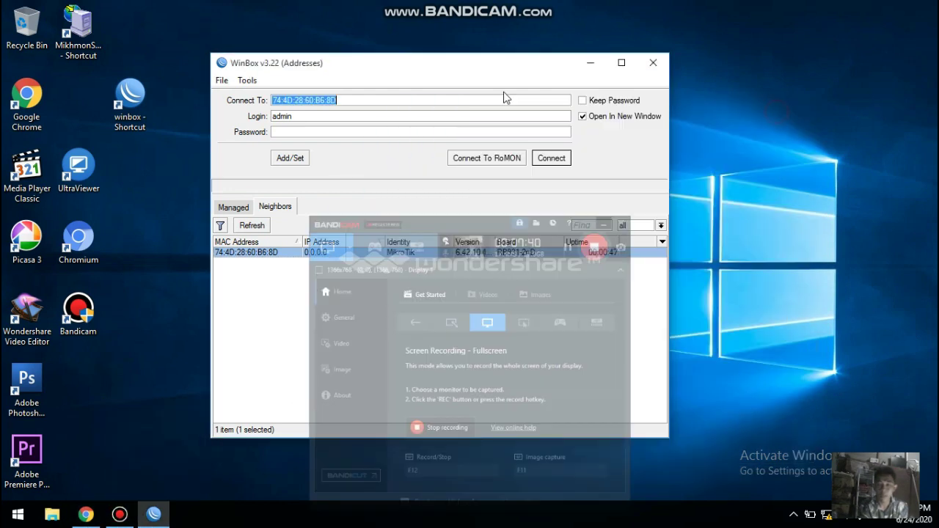
{"action": "key", "text": "Tab"}
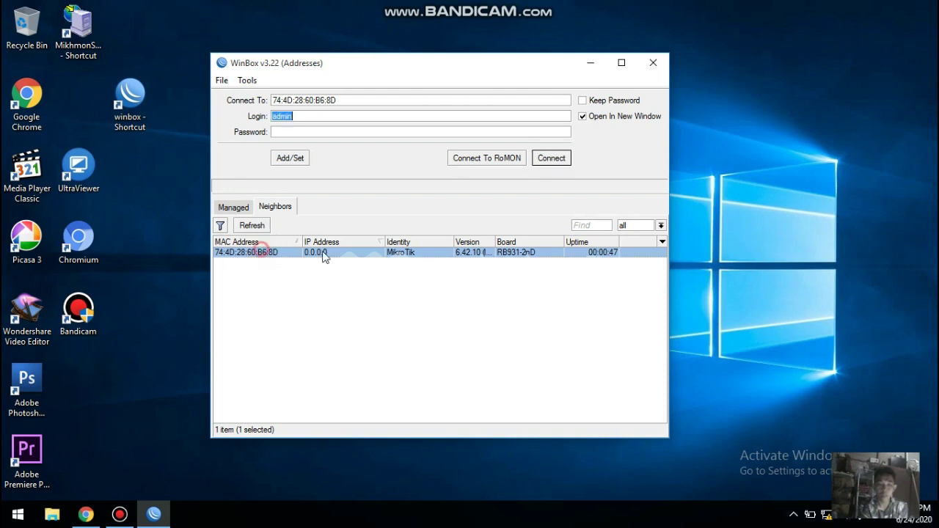
Step: Examine the MAC and IP address columns of the discovered router against the connection target field, widening the MAC Address column slightly
{"action": "left_click", "coordinate": [242, 254]}
{"action": "left_click", "coordinate": [321, 246]}
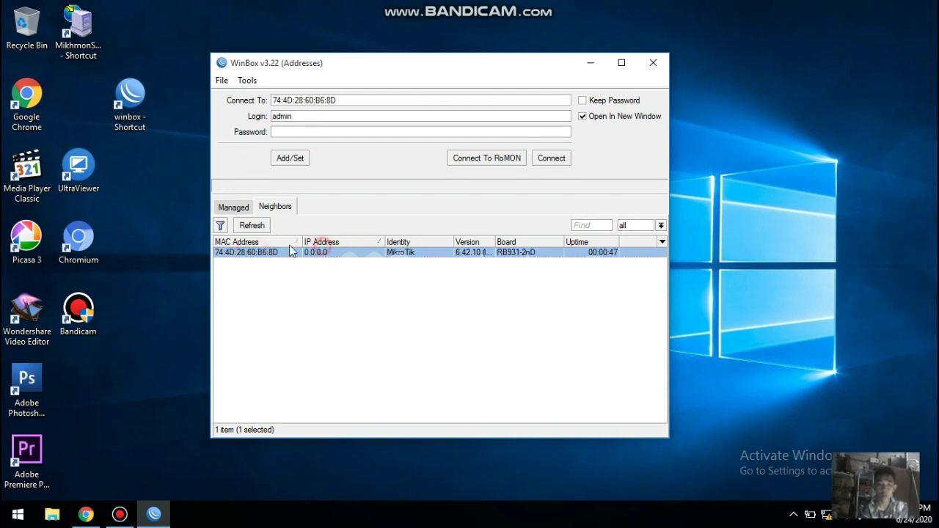
{"action": "left_click", "coordinate": [312, 255]}
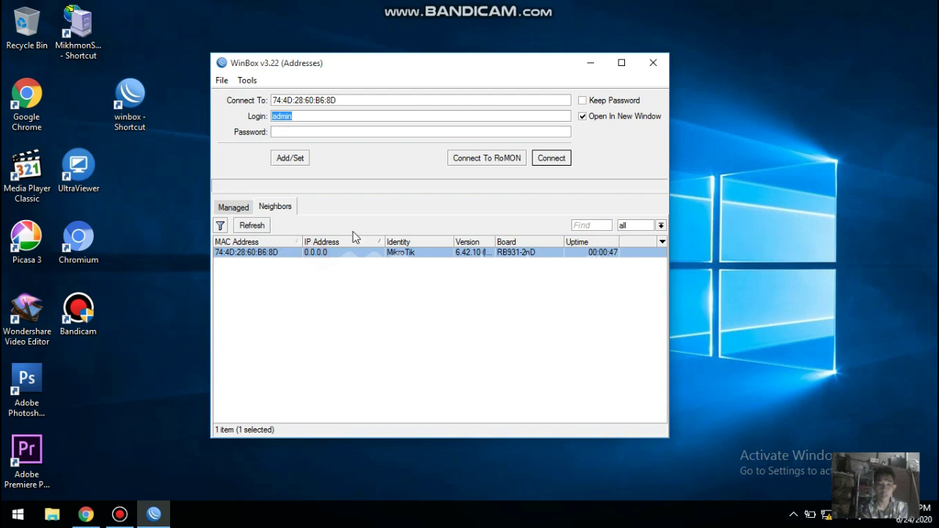
{"action": "left_click", "coordinate": [256, 252]}
{"action": "left_click", "coordinate": [359, 99]}
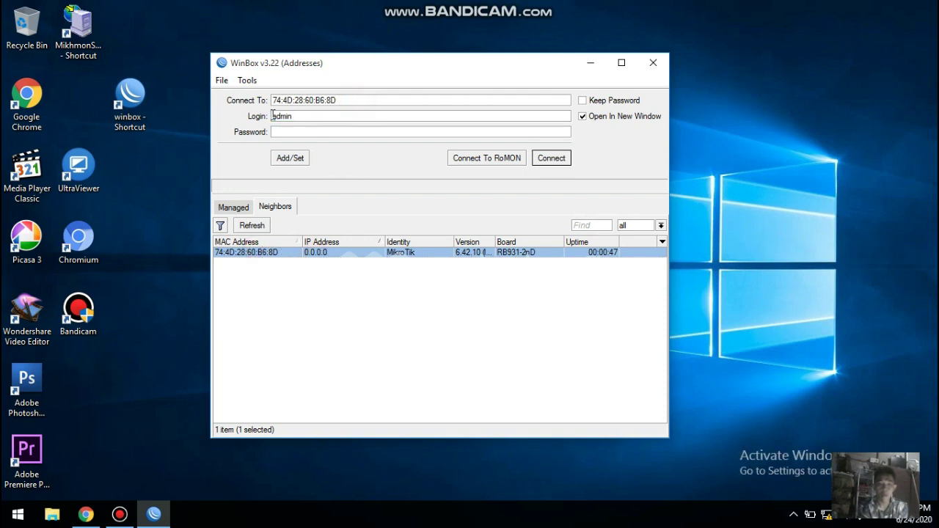
{"action": "left_click", "coordinate": [331, 257]}
{"action": "mouse_move", "coordinate": [302, 243]}
{"action": "left_mouse_down"}
{"action": "mouse_move", "coordinate": [294, 242]}
{"action": "mouse_move", "coordinate": [313, 242]}
{"action": "left_mouse_up"}
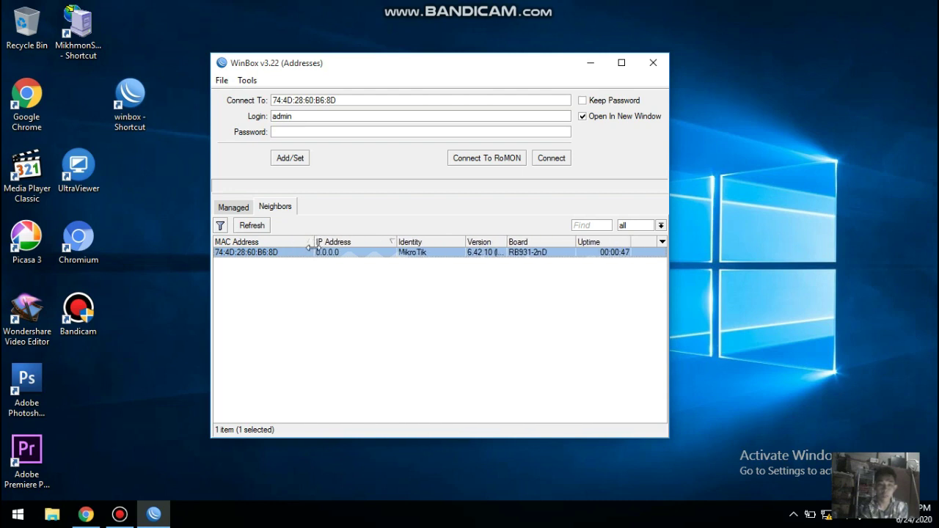
Step: Move the WinBox desktop shortcut below the Mikhmon shortcut, and connect to the neighbor router 74:4D:28:60:B6:8D with the admin login
{"action": "left_click_drag", "start_coordinate": [130, 99], "coordinate": [78, 99]}
{"action": "left_click", "coordinate": [266, 266]}
{"action": "left_click", "coordinate": [261, 254]}
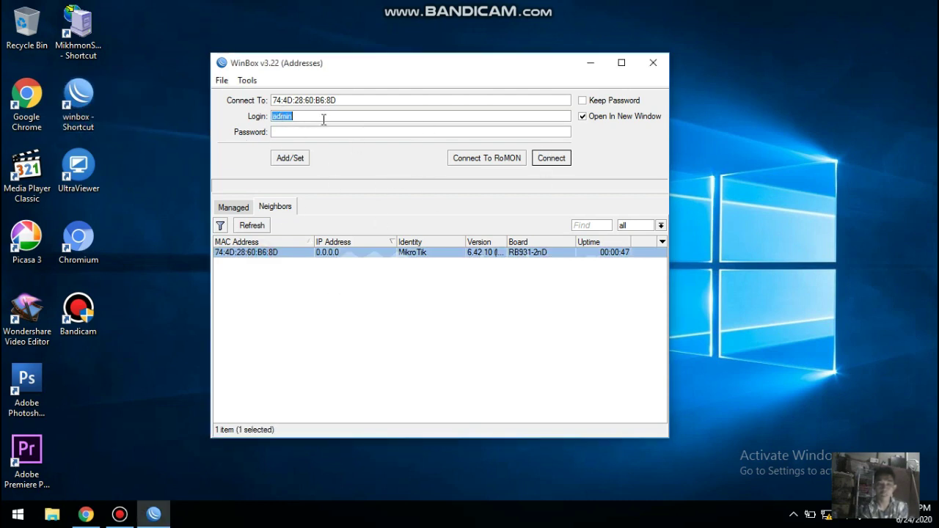
{"action": "left_click", "coordinate": [554, 158]}
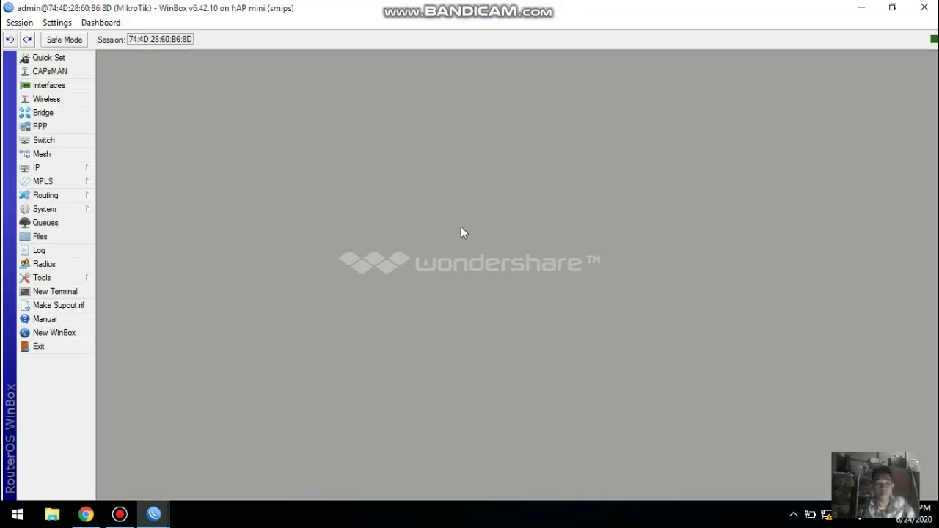
Step: Open the interface list and examine the ether1 and ether3 entries
{"action": "left_click", "coordinate": [76, 89]}
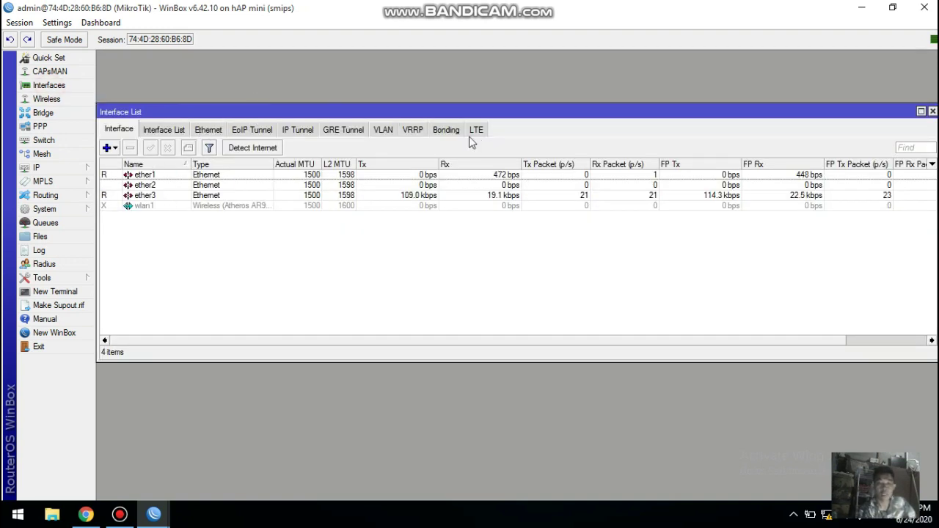
{"action": "left_click", "coordinate": [156, 176]}
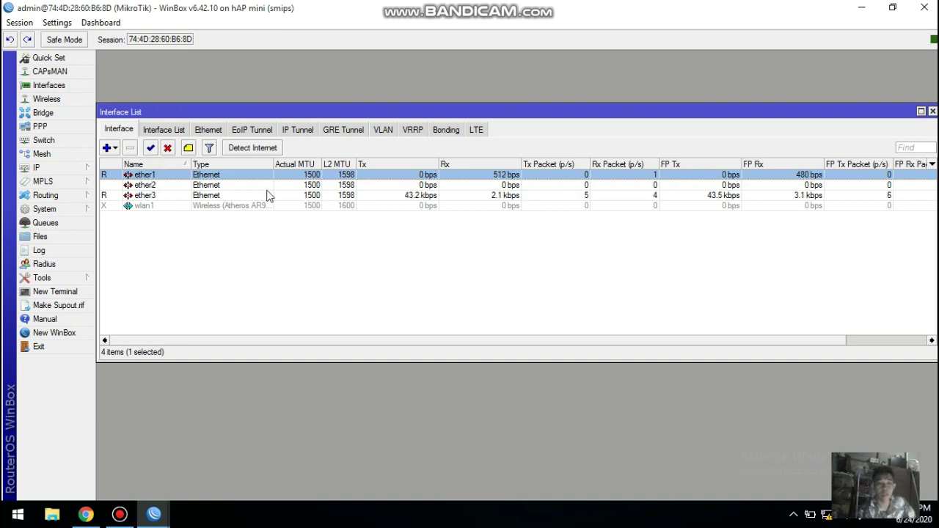
{"action": "left_click", "coordinate": [174, 196]}
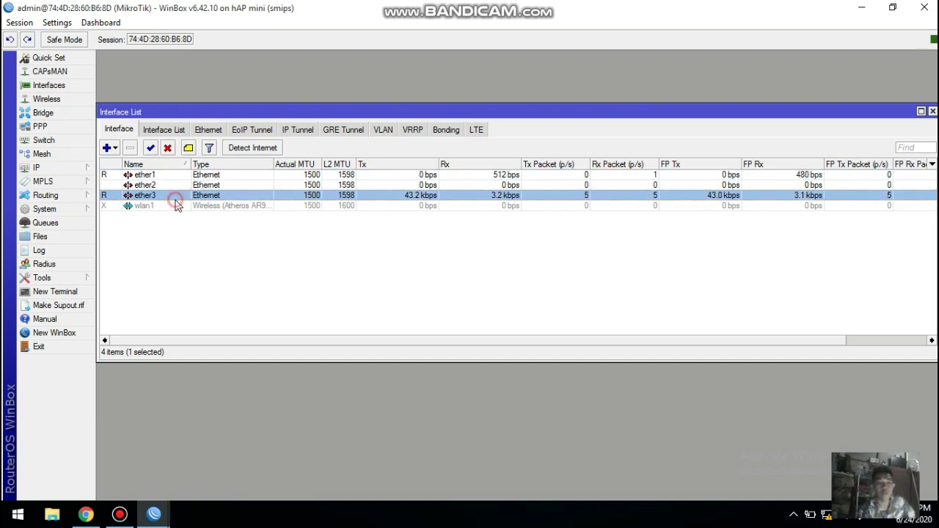
{"action": "left_click", "coordinate": [180, 176]}
{"action": "left_click", "coordinate": [156, 196]}
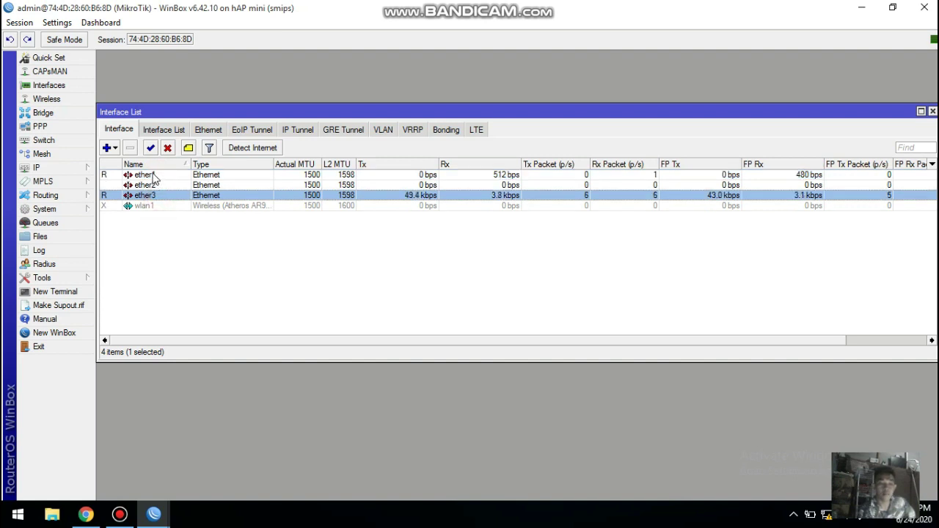
{"action": "left_click", "coordinate": [155, 176]}
{"action": "left_click", "coordinate": [157, 197]}
{"action": "left_click", "coordinate": [155, 176]}
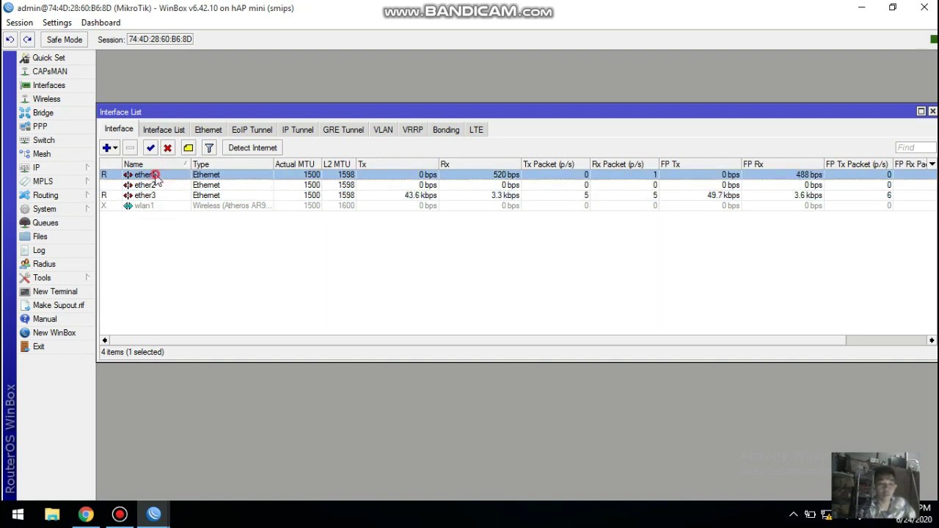
{"action": "left_click", "coordinate": [158, 196]}
{"action": "left_click", "coordinate": [170, 176]}
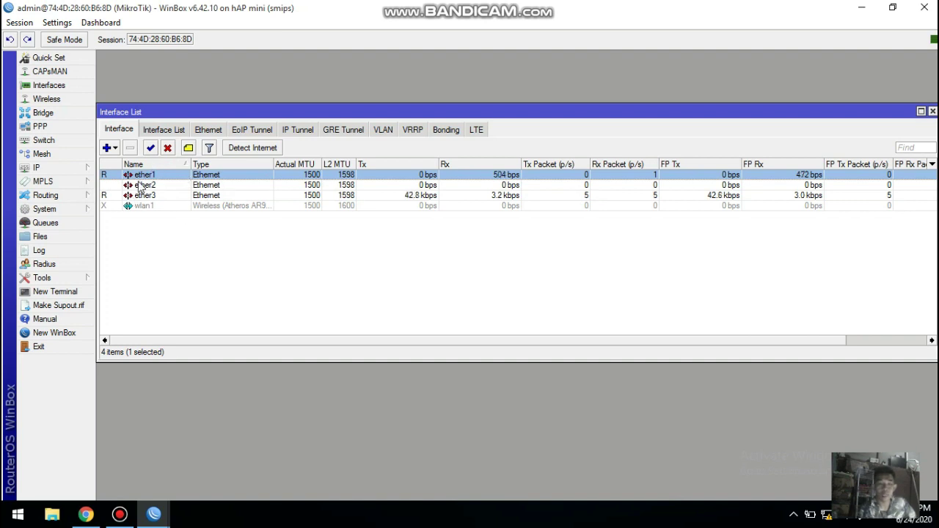
Step: Rename the ether1 interface to ether1INTERNET and save the change
{"action": "double_click", "coordinate": [176, 177]}
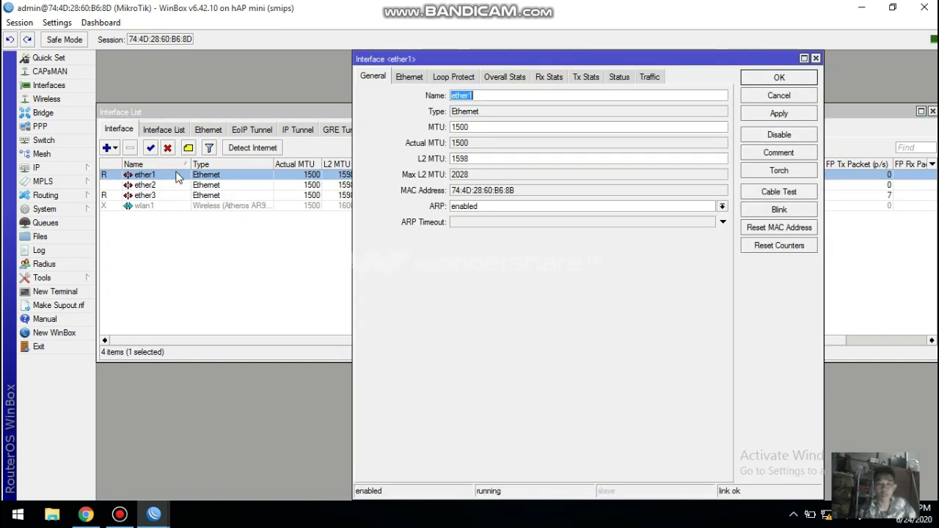
{"action": "left_click", "coordinate": [504, 96]}
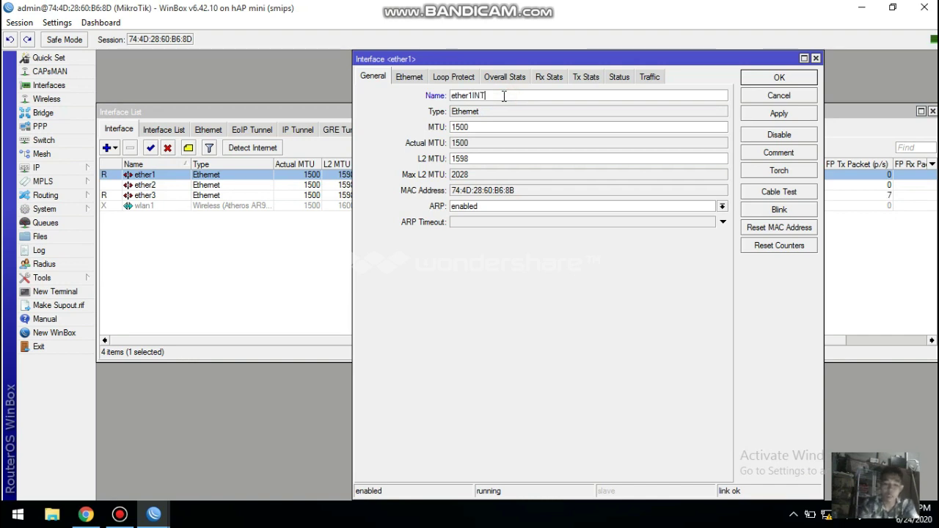
{"action": "type", "text": "INTERNET"}
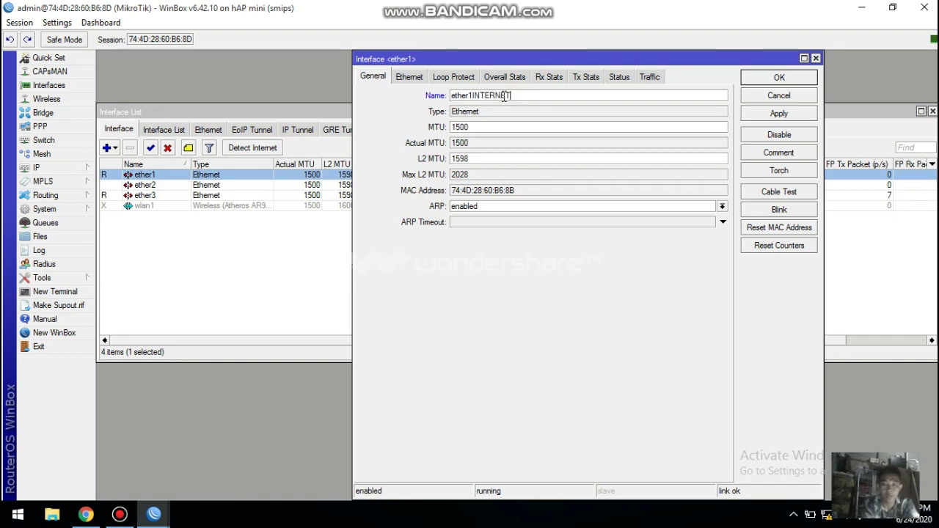
{"action": "left_click", "coordinate": [779, 77]}
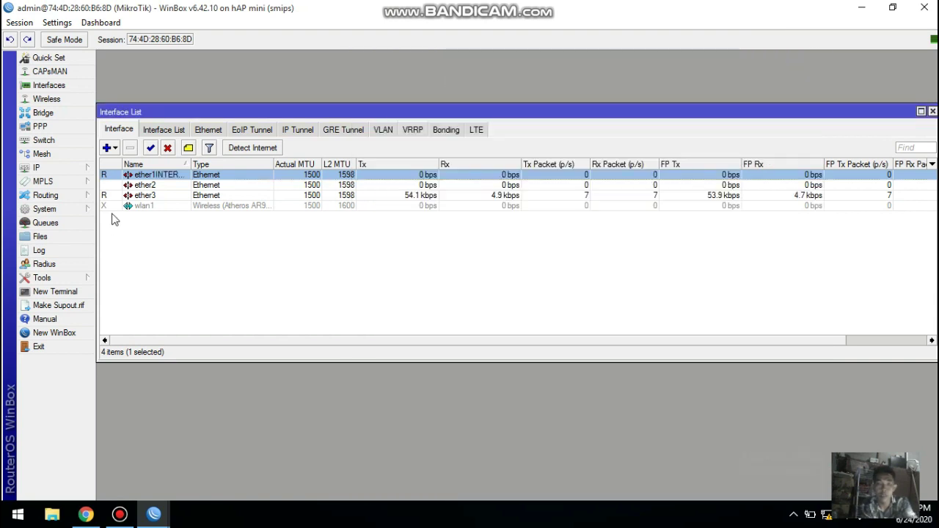
Step: Rename the ether3 interface to ether3HOTSPOT and save the change
{"action": "left_click", "coordinate": [156, 196]}
{"action": "double_click", "coordinate": [167, 200]}
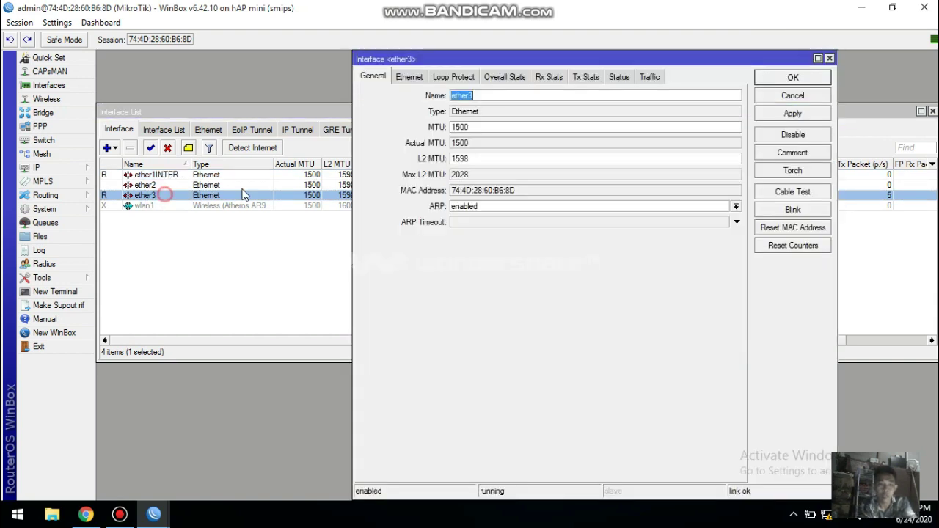
{"action": "left_click", "coordinate": [512, 97]}
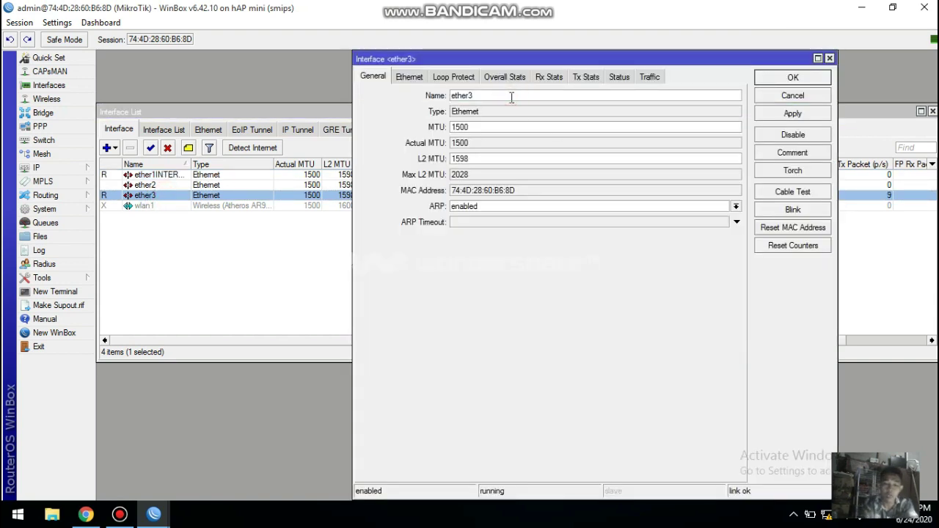
{"action": "type", "text": "HOT"}
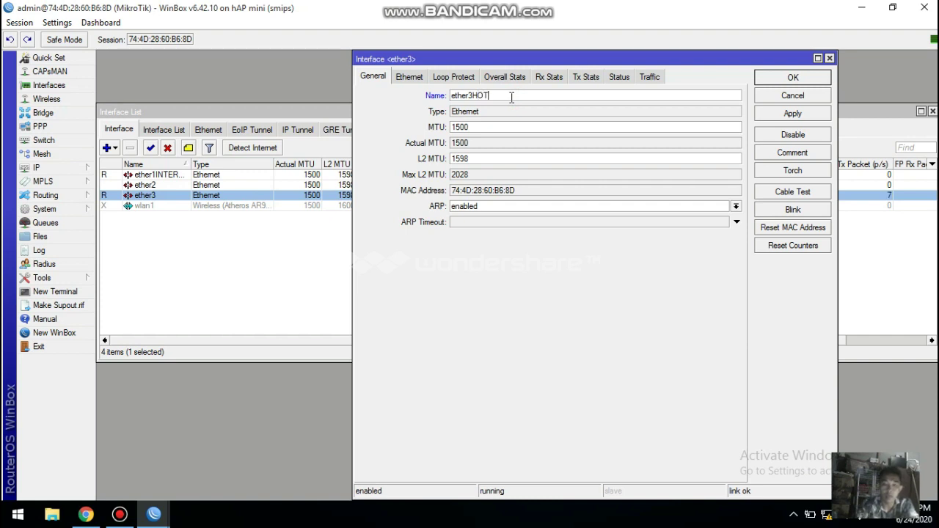
{"action": "type", "text": "SPOT"}
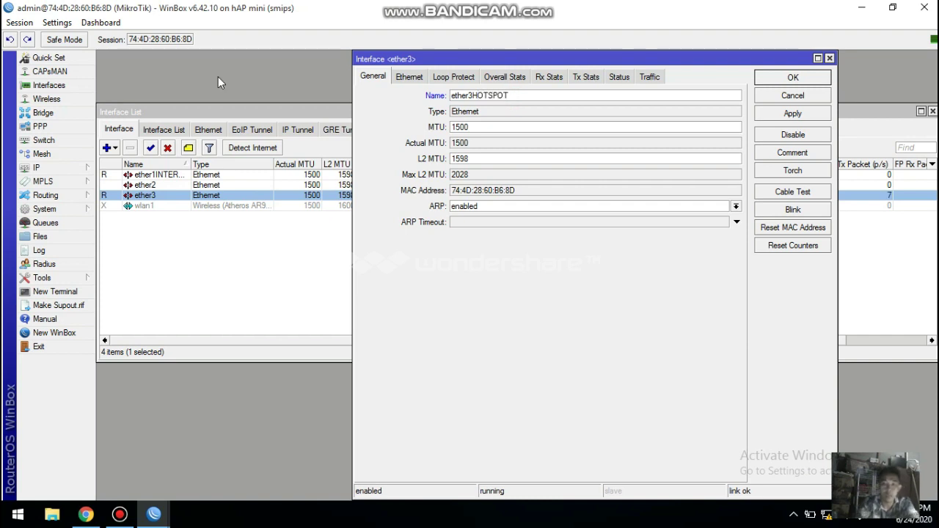
{"action": "left_click", "coordinate": [793, 78]}
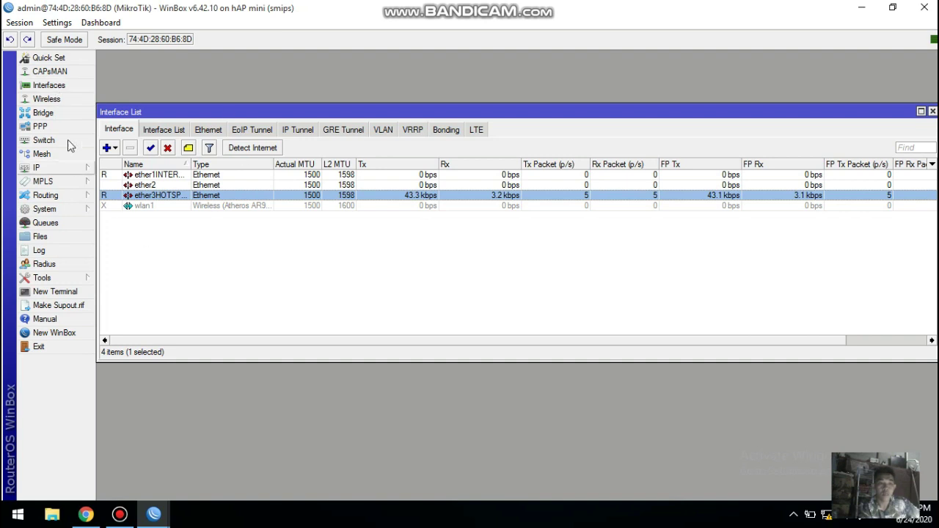
Step: Open the router's IP address list and shift its window away from the interface names
{"action": "left_click", "coordinate": [41, 170]}
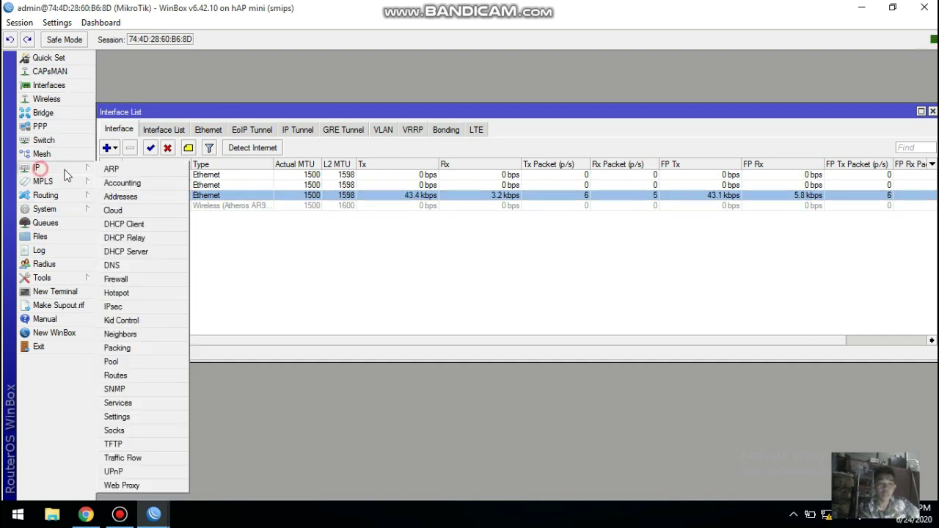
{"action": "left_click", "coordinate": [124, 197]}
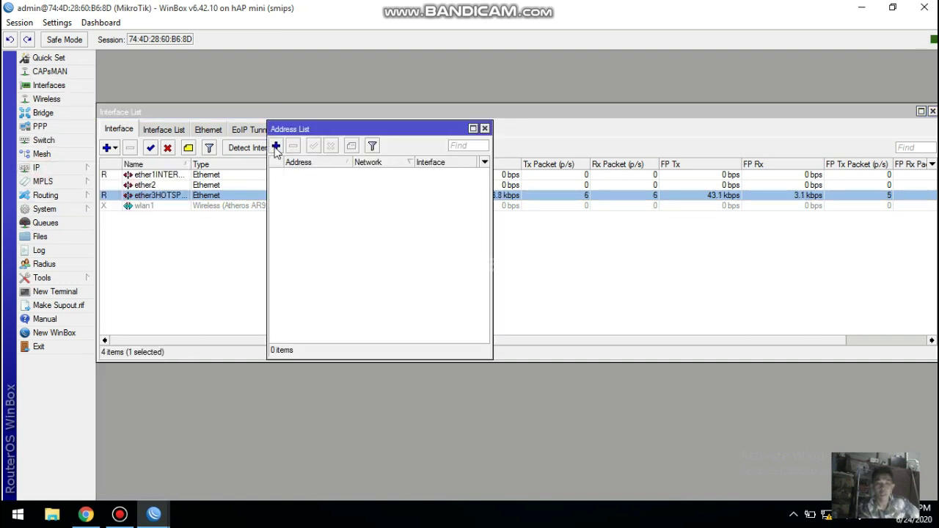
{"action": "left_click_drag", "start_coordinate": [328, 126], "coordinate": [374, 128]}
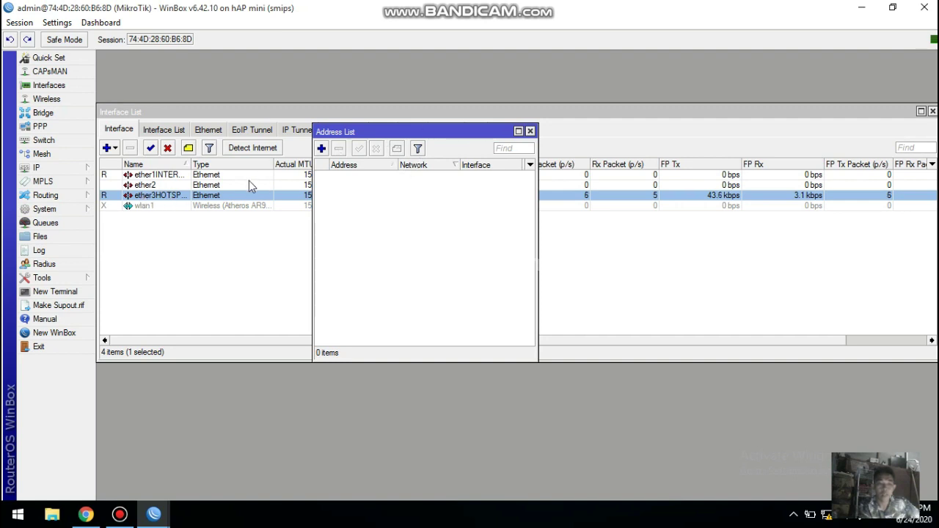
{"action": "left_click", "coordinate": [119, 514]}
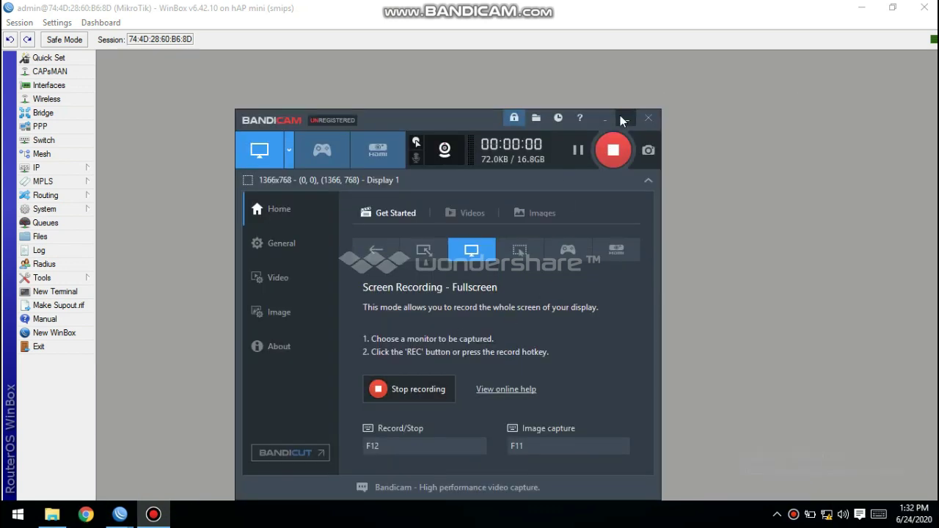
{"action": "left_click", "coordinate": [623, 119]}
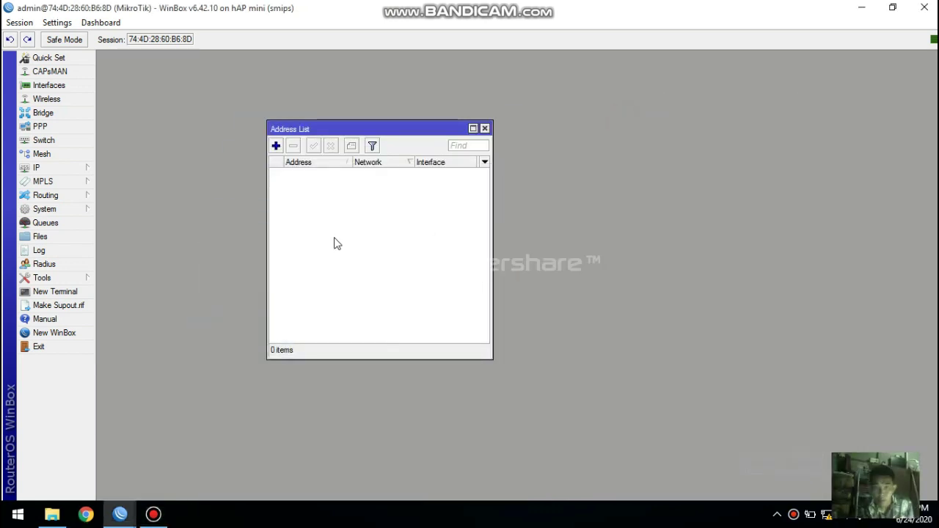
Step: Add the IP address 192.168.11.2/24 to the ether1INTERNET interface and save it
{"action": "left_click", "coordinate": [276, 145]}
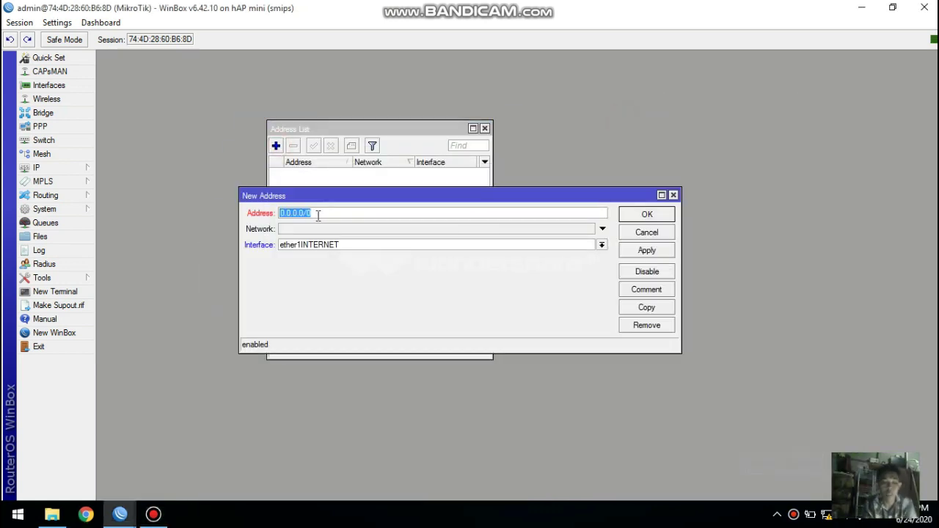
{"action": "type", "text": "192.168"}
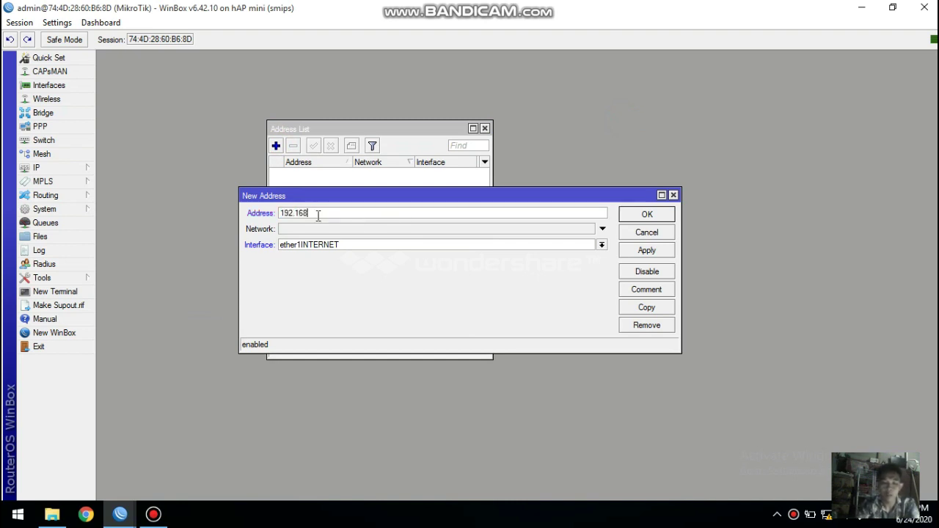
{"action": "type", "text": ".1.1"}
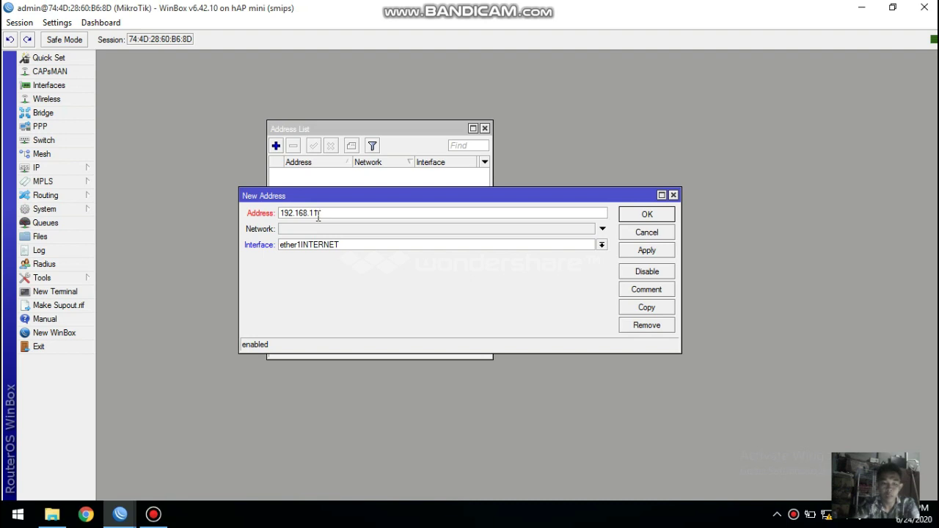
{"action": "type", "text": "2/"}
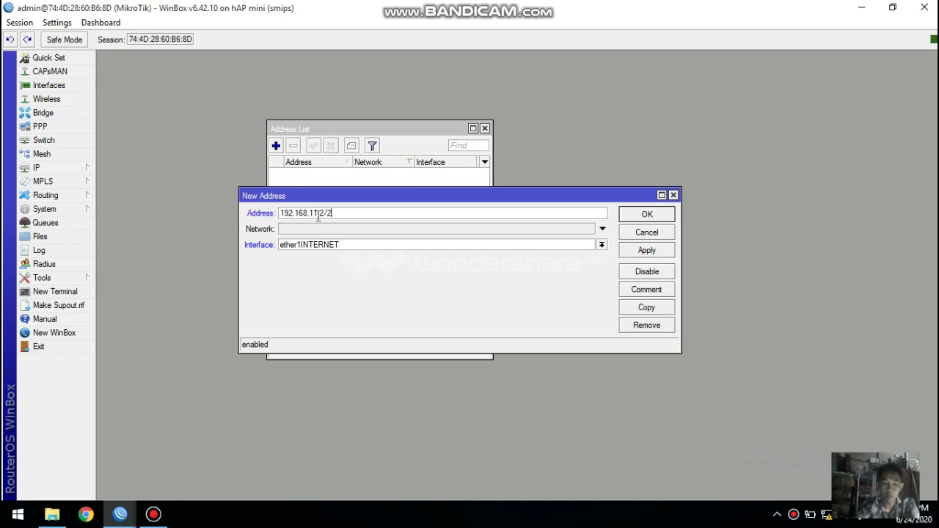
{"action": "type", "text": "24"}
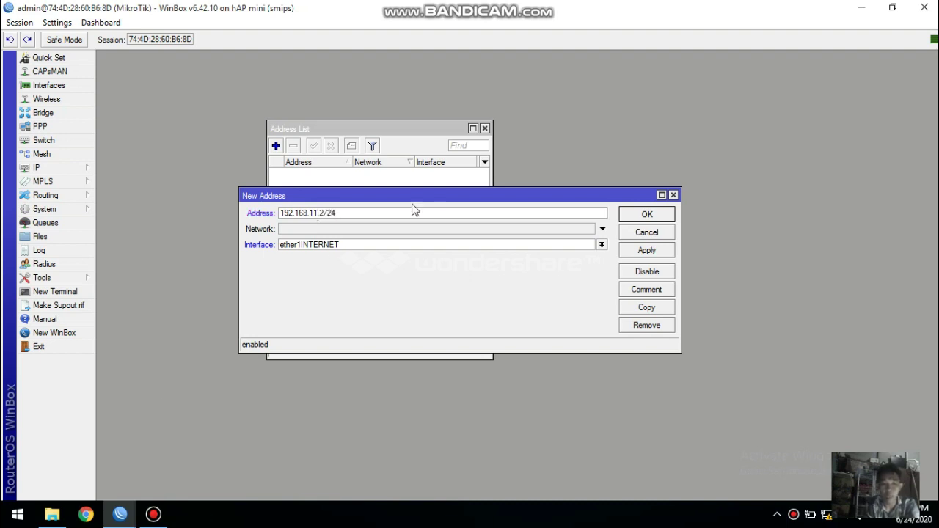
{"action": "left_click", "coordinate": [293, 252]}
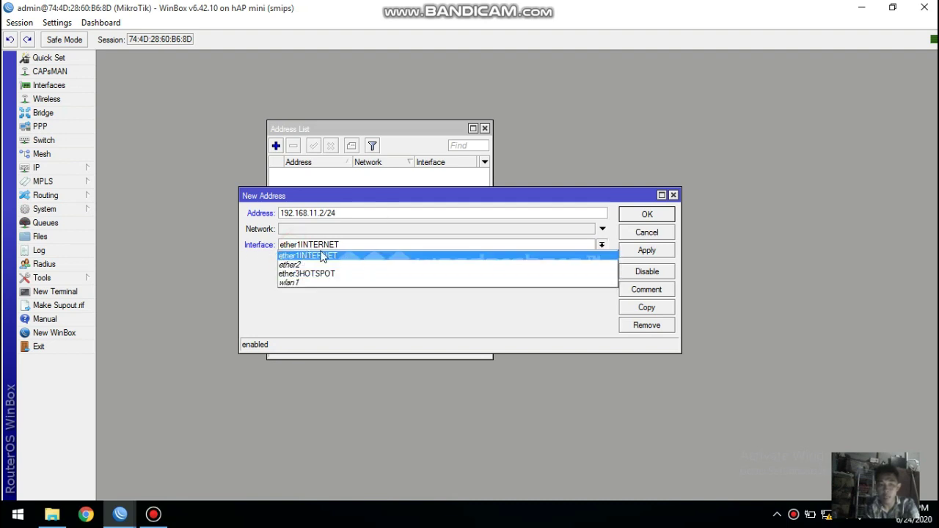
{"action": "left_click", "coordinate": [645, 251]}
{"action": "left_click", "coordinate": [647, 214]}
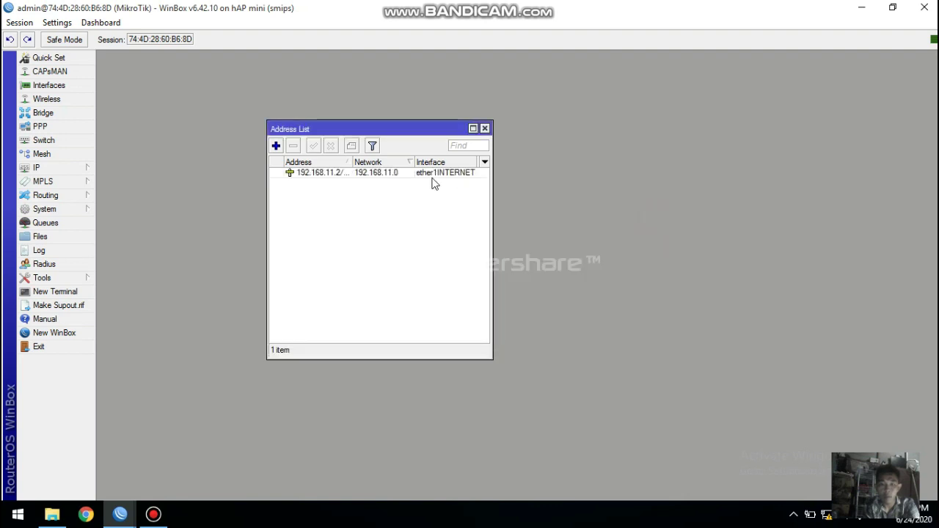
Step: Create a new address entry with 192.168.10.2/24 and assign it to the ether3HOTSPOT interface
{"action": "left_click", "coordinate": [276, 145]}
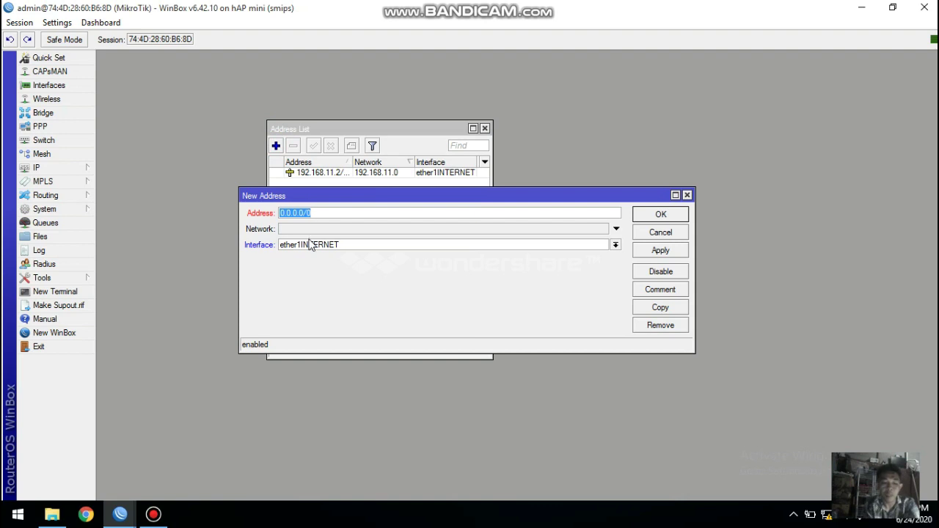
{"action": "type", "text": "1"}
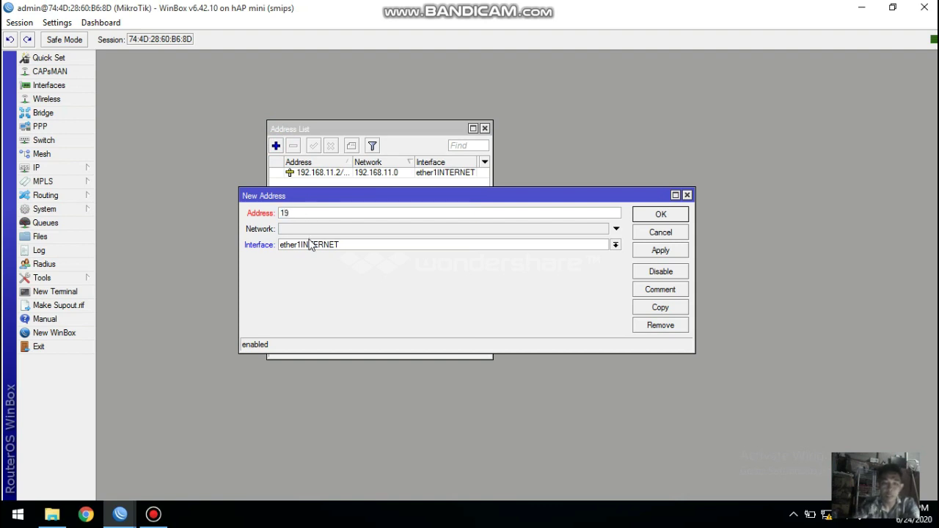
{"action": "type", "text": "9"}
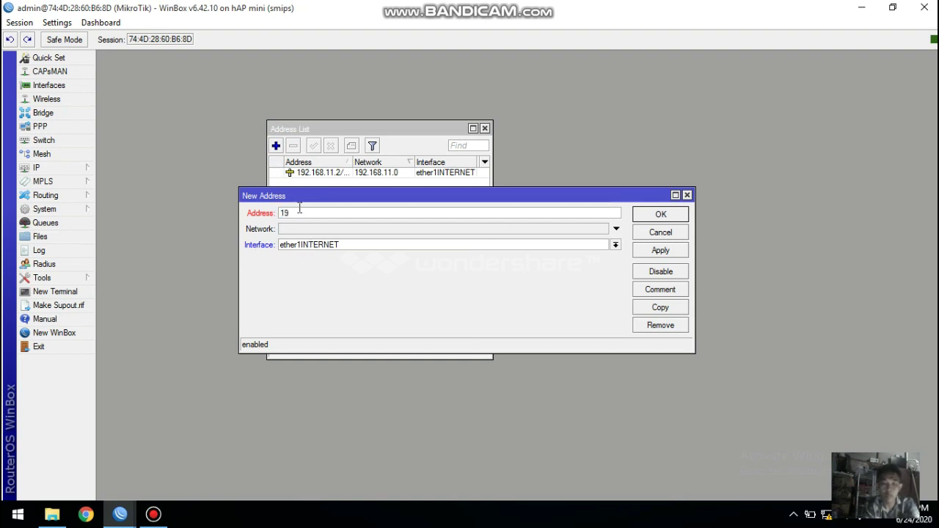
{"action": "type", "text": "2.168"}
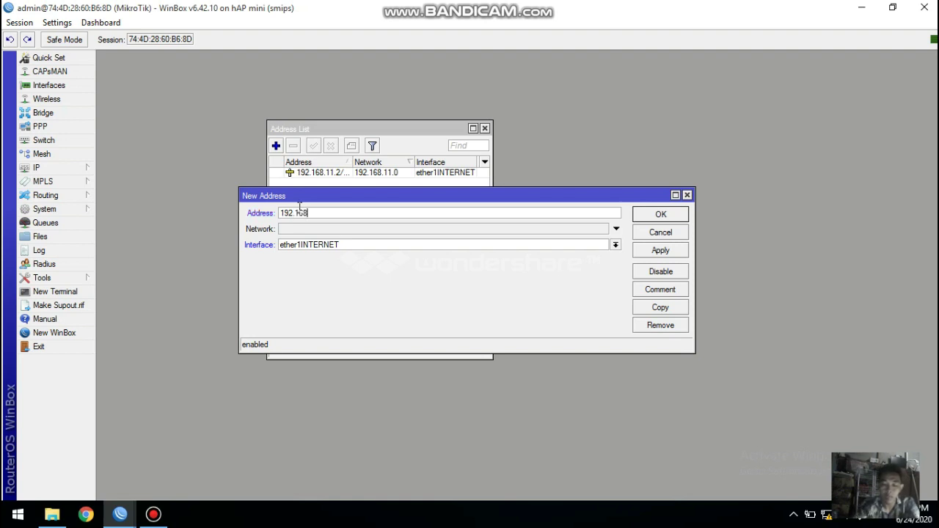
{"action": "type", "text": ".10."}
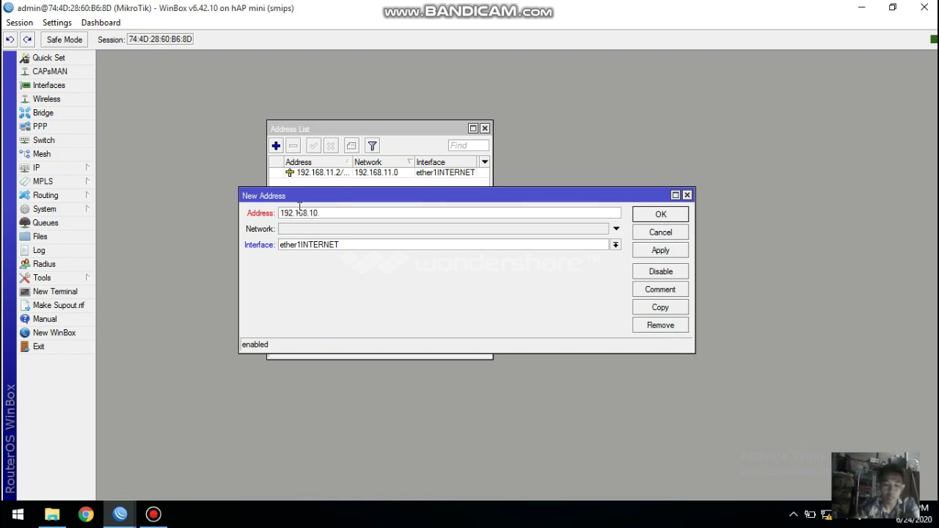
{"action": "type", "text": "2/24"}
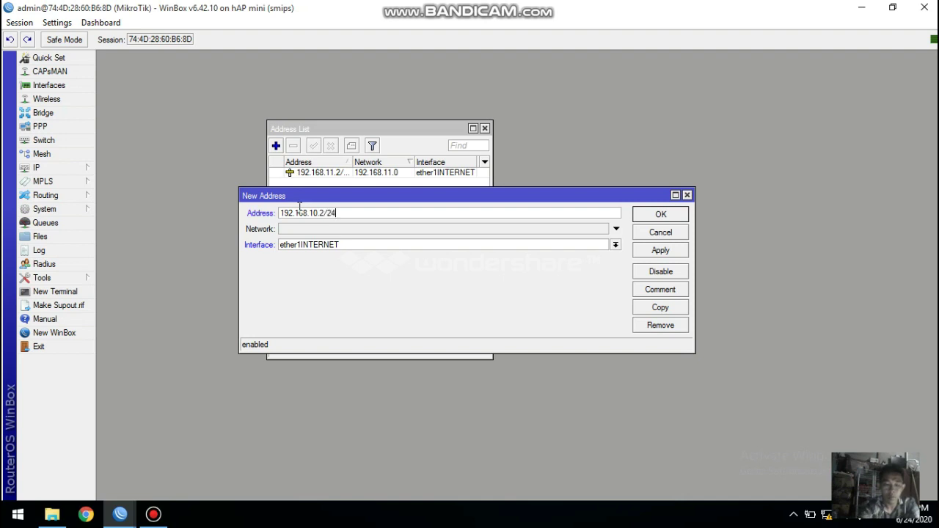
{"action": "left_click", "coordinate": [307, 245]}
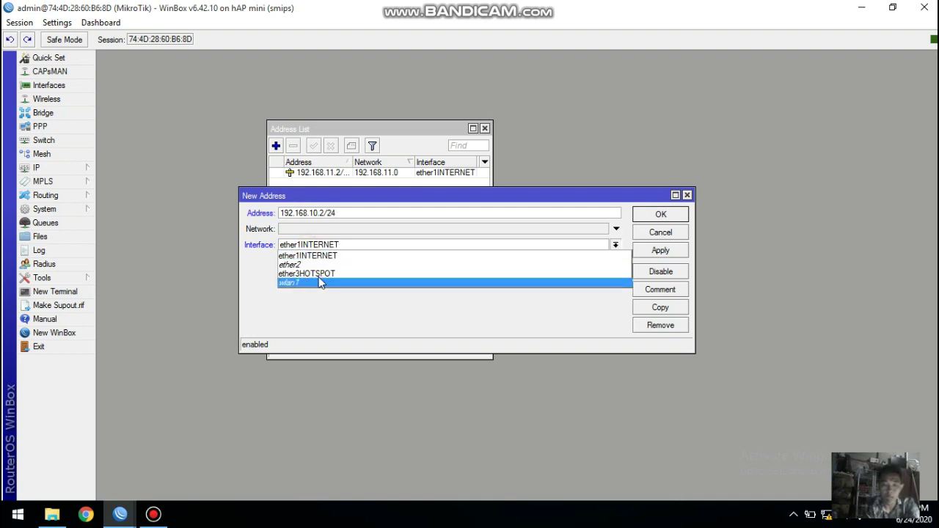
{"action": "left_click", "coordinate": [318, 273]}
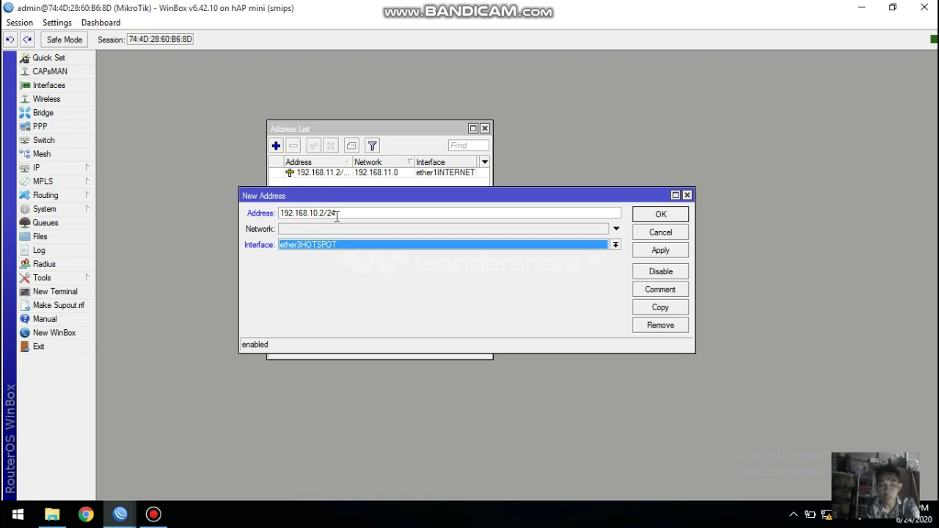
Step: Widen the Address column of the address list to show the full ether1INTERNET address, and close the list
{"action": "left_click", "coordinate": [332, 213]}
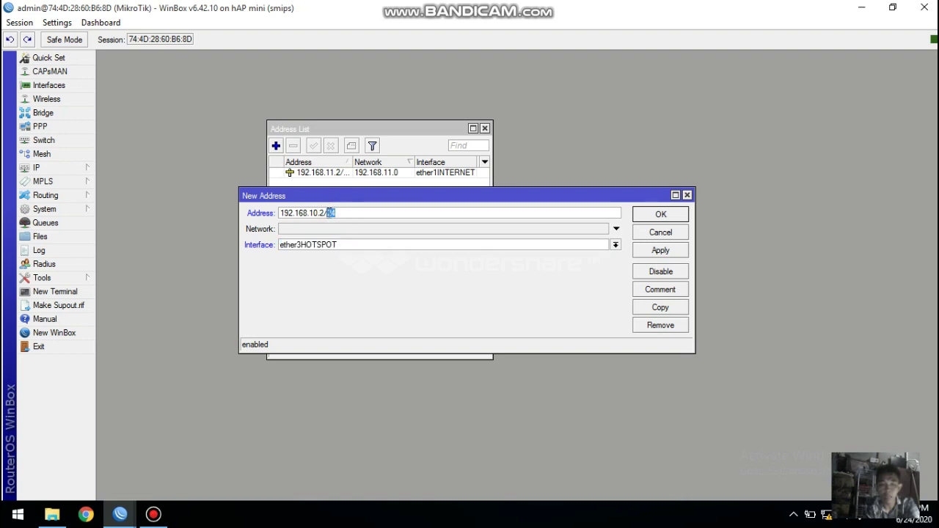
{"action": "left_click", "coordinate": [334, 213]}
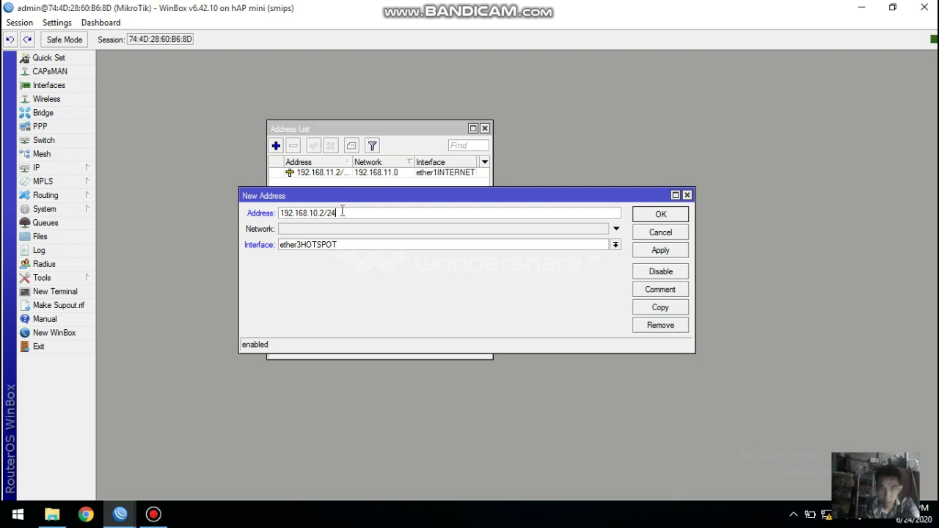
{"action": "left_click_drag", "start_coordinate": [354, 195], "coordinate": [350, 212]}
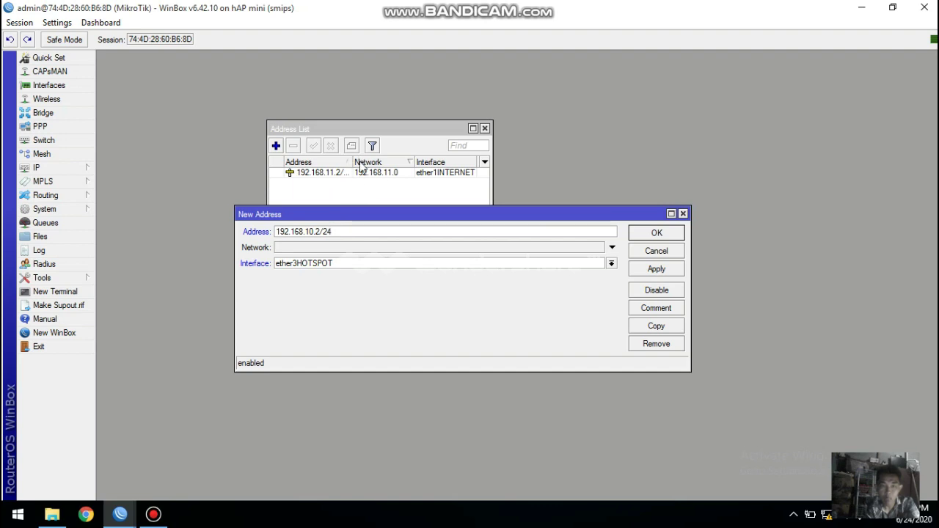
{"action": "left_click_drag", "start_coordinate": [353, 162], "coordinate": [361, 162]}
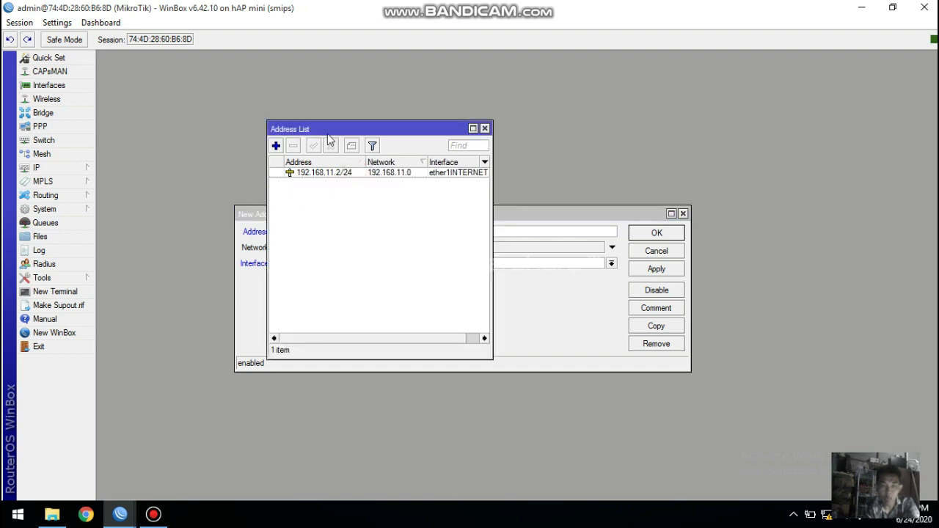
{"action": "left_click_drag", "start_coordinate": [329, 132], "coordinate": [346, 91]}
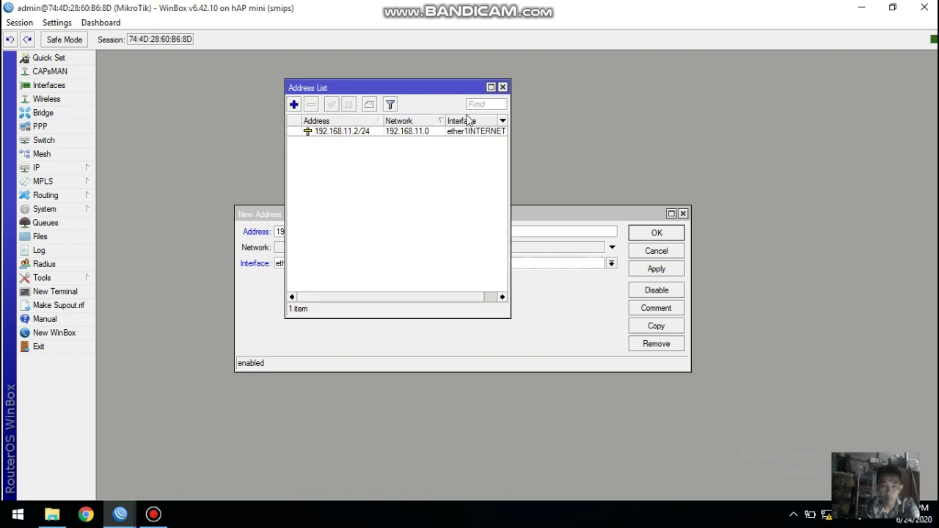
{"action": "left_click", "coordinate": [504, 88]}
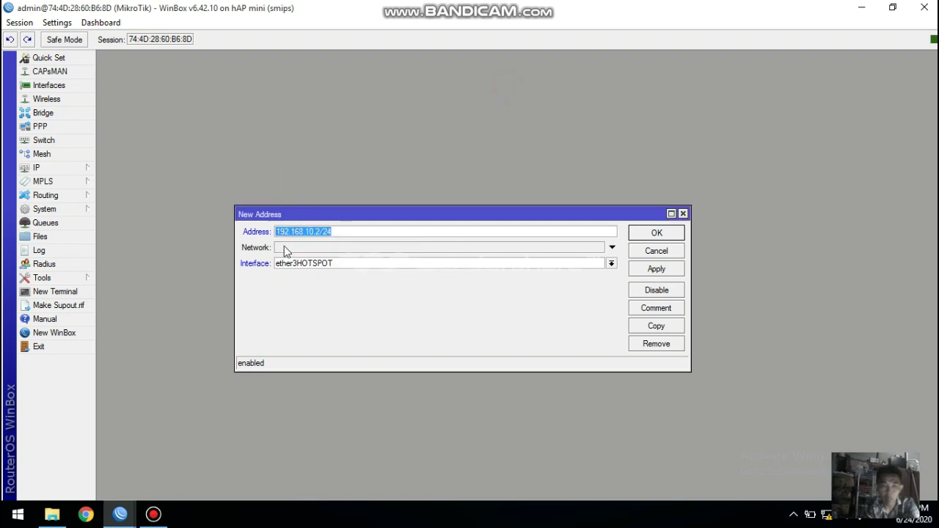
Step: Save the ether3HOTSPOT address entry and reopen the router's IP address list
{"action": "left_click", "coordinate": [656, 269]}
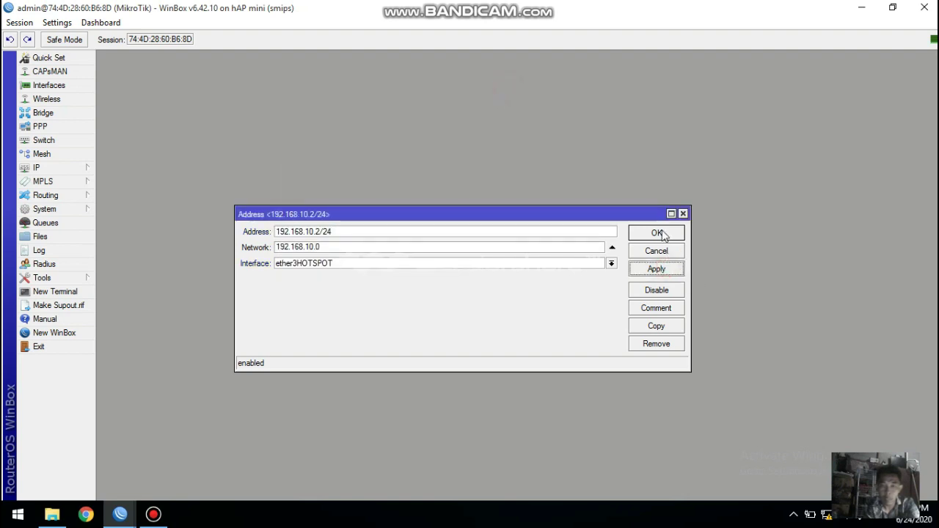
{"action": "left_click", "coordinate": [657, 232]}
{"action": "left_click", "coordinate": [56, 168]}
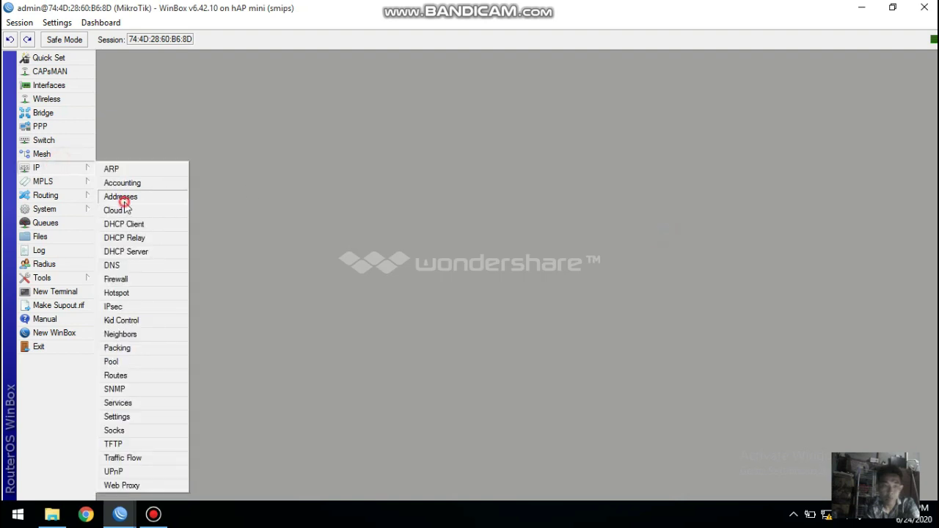
{"action": "left_click", "coordinate": [120, 196]}
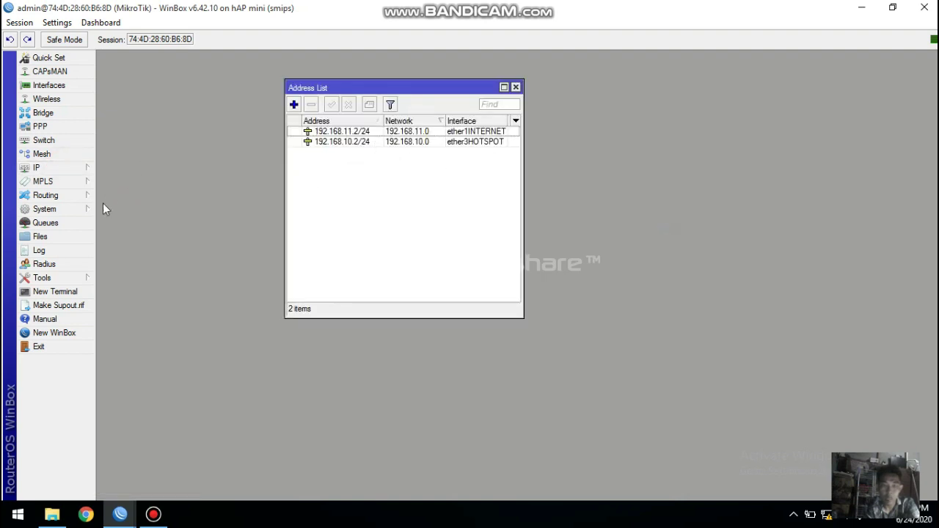
Step: Examine the router's DNS server settings and dismiss them
{"action": "left_click", "coordinate": [49, 168]}
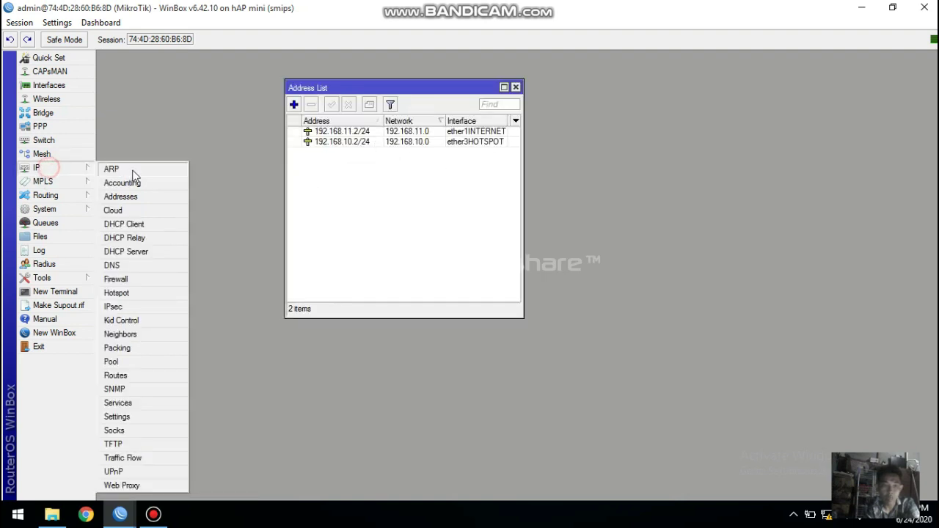
{"action": "left_click", "coordinate": [113, 266]}
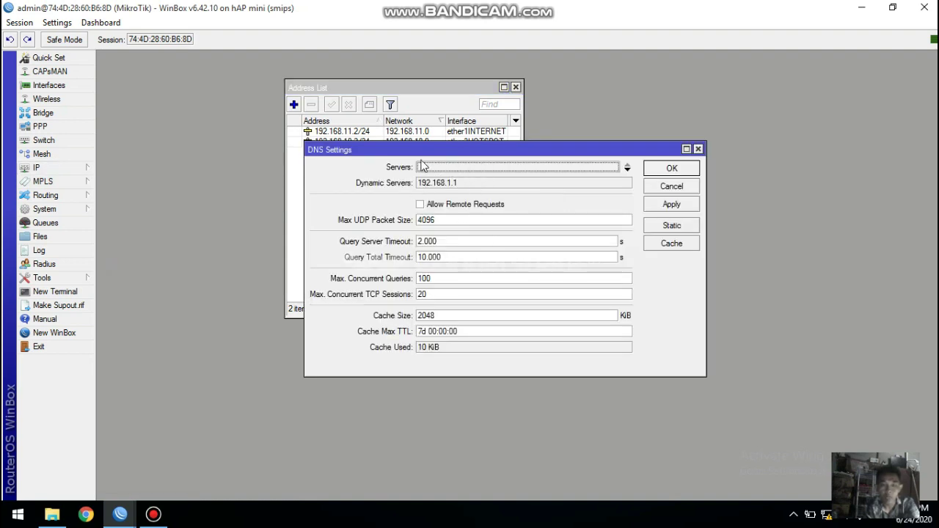
{"action": "left_click_drag", "start_coordinate": [431, 150], "coordinate": [430, 170]}
{"action": "left_click", "coordinate": [670, 206]}
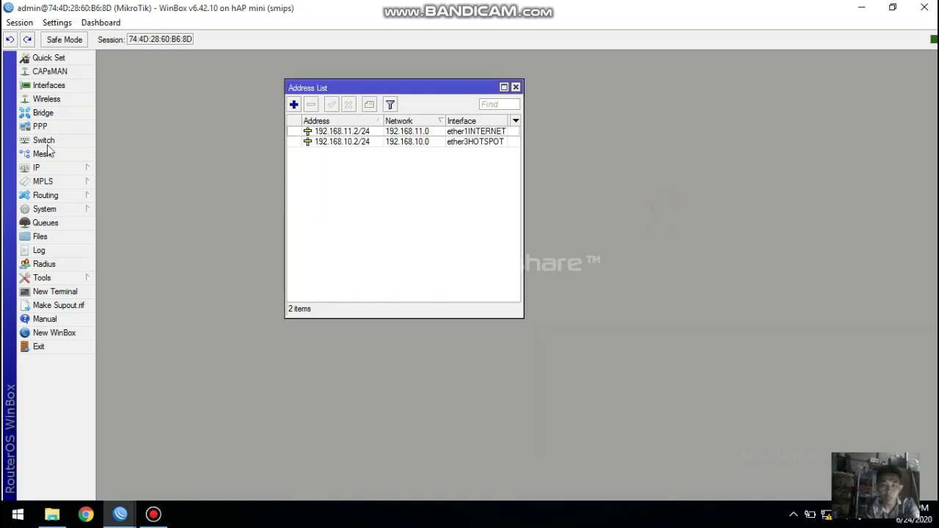
{"action": "left_click", "coordinate": [47, 167]}
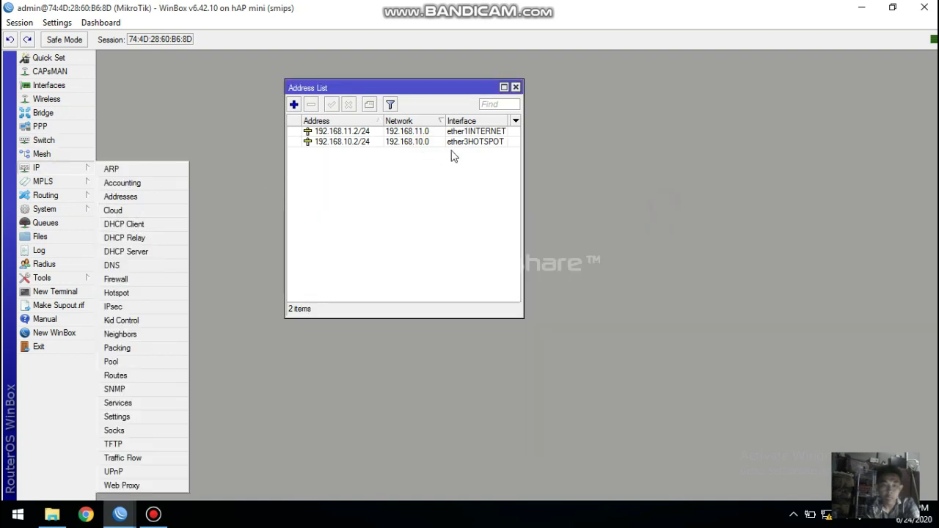
{"action": "left_click", "coordinate": [132, 223]}
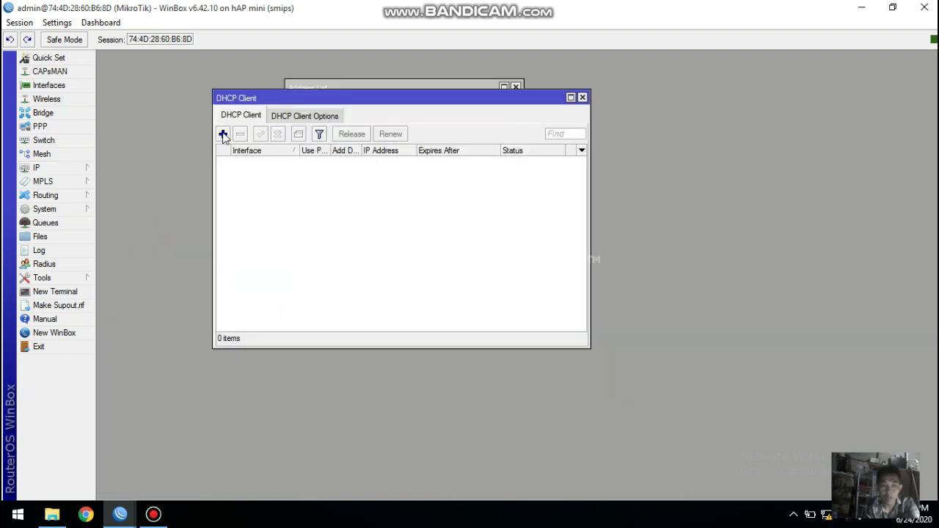
{"action": "left_click", "coordinate": [223, 135]}
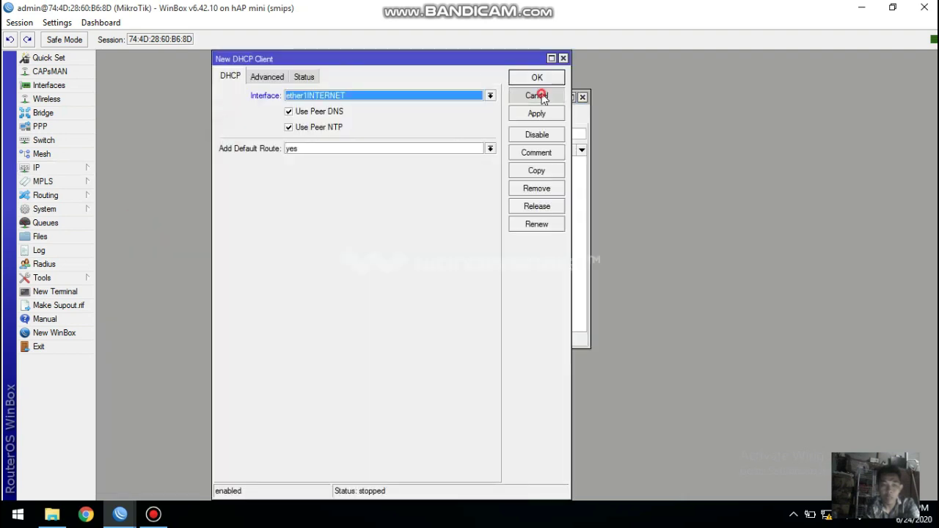
{"action": "left_click", "coordinate": [539, 96]}
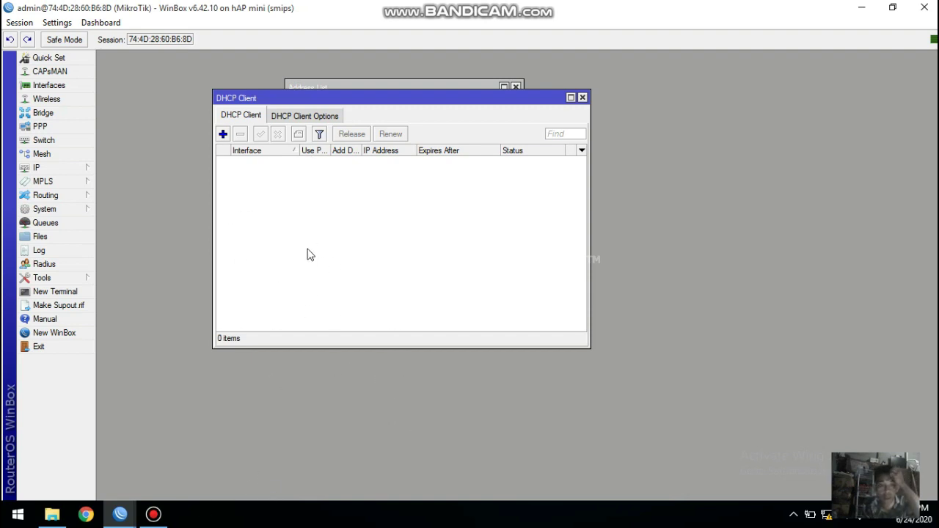
{"action": "left_click_drag", "start_coordinate": [383, 104], "coordinate": [381, 225]}
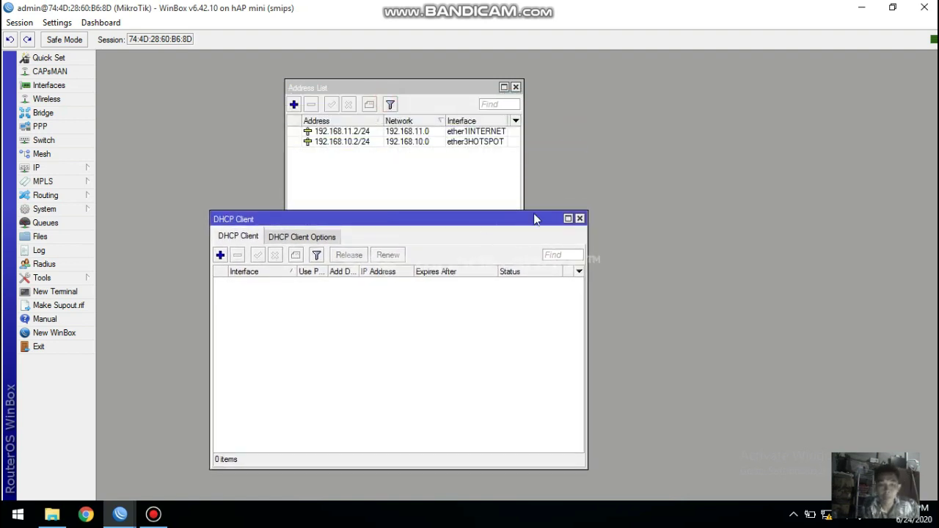
{"action": "left_click", "coordinate": [579, 218]}
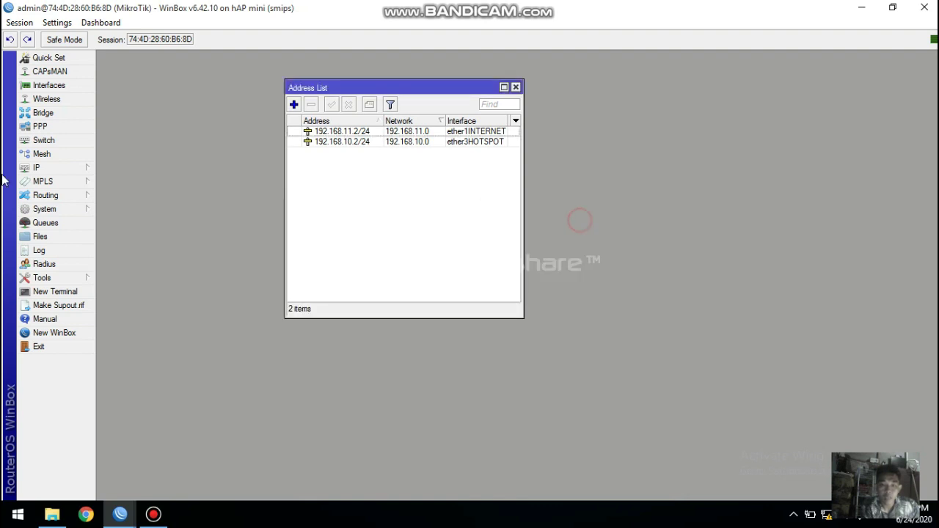
Step: Add and apply a DHCP client on ether1INTERNET with Use Peer DNS, Use Peer NTP and Add Default Route set to yes
{"action": "left_click", "coordinate": [51, 167]}
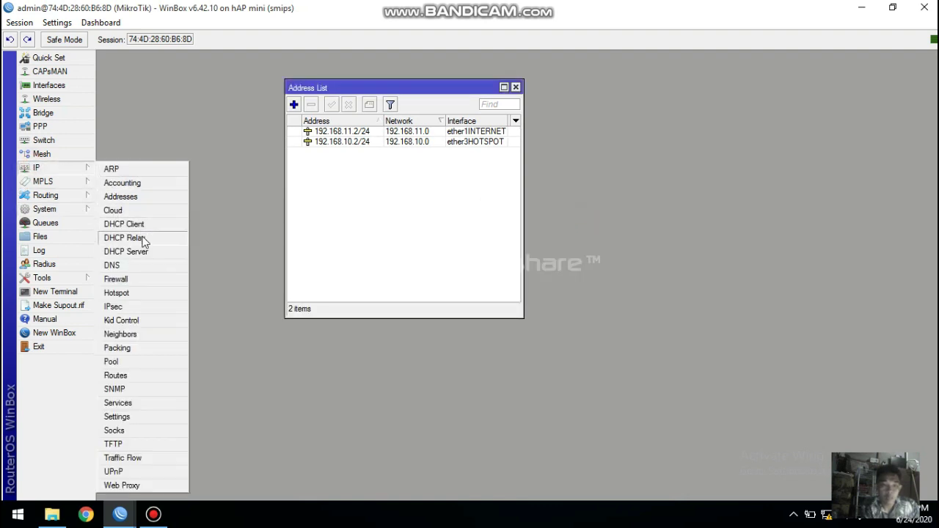
{"action": "left_click", "coordinate": [135, 226]}
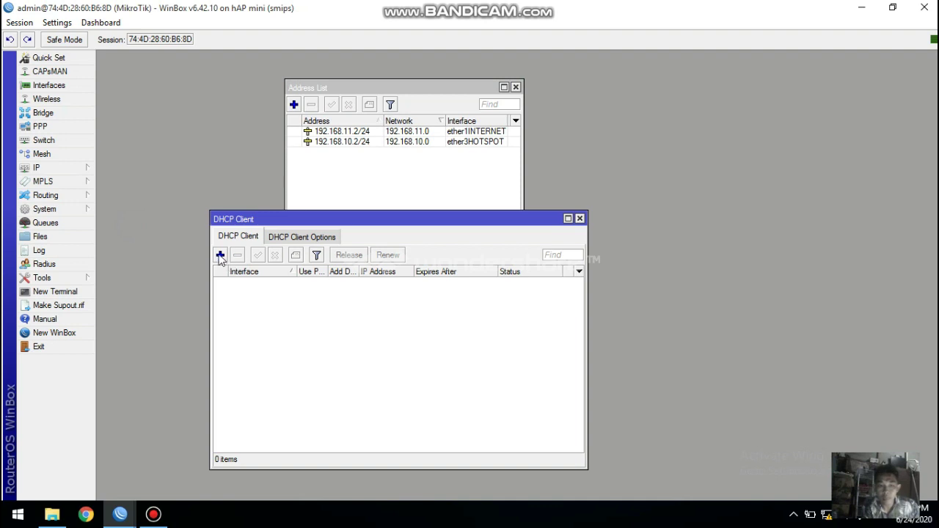
{"action": "left_click", "coordinate": [220, 255]}
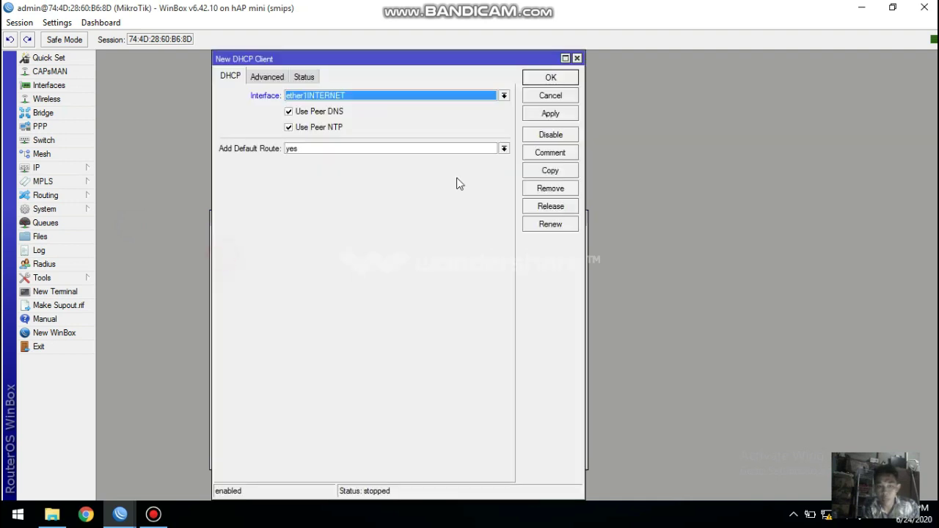
{"action": "left_click_drag", "start_coordinate": [356, 61], "coordinate": [369, 212]}
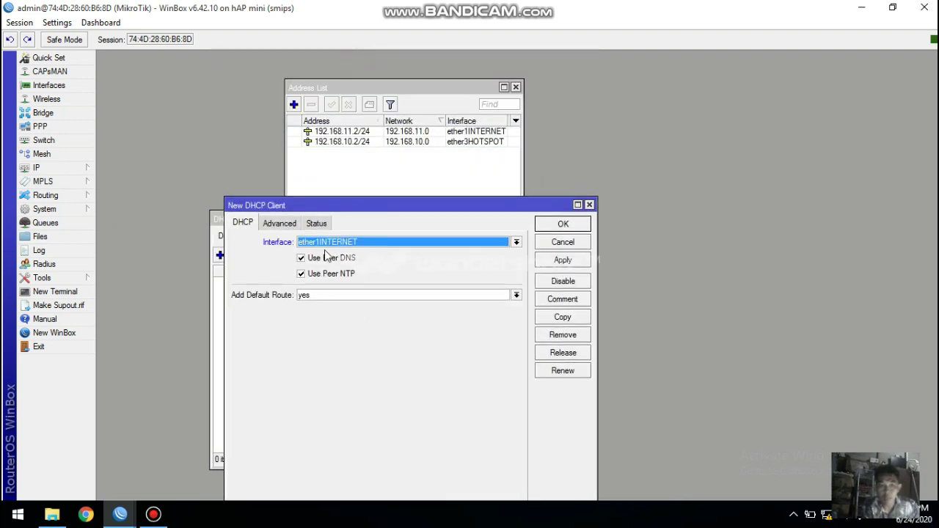
{"action": "left_click", "coordinate": [316, 242]}
{"action": "left_click", "coordinate": [346, 252]}
{"action": "left_click_drag", "start_coordinate": [408, 205], "coordinate": [415, 293]}
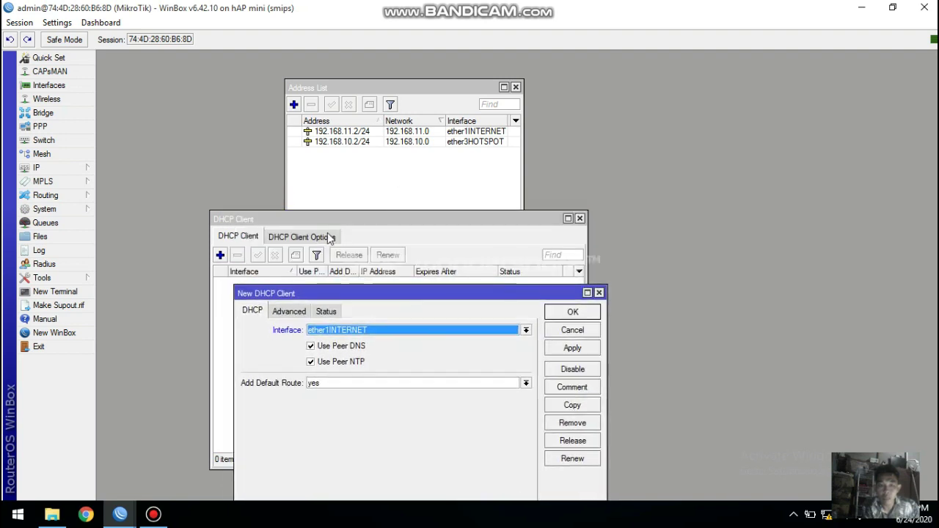
{"action": "left_click", "coordinate": [571, 348]}
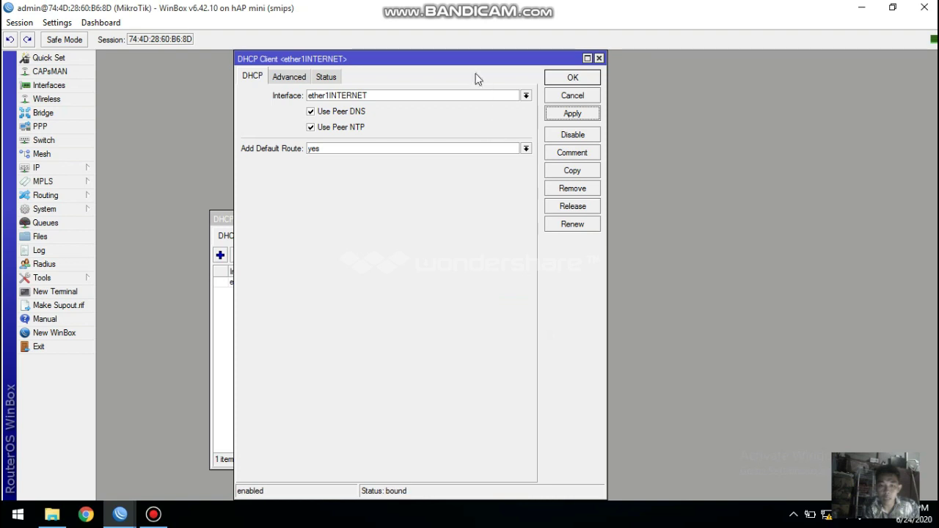
Step: Confirm and close the ether1INTERNET client's settings, and narrow the Expires After column in the DHCP client list
{"action": "left_click_drag", "start_coordinate": [495, 149], "coordinate": [764, 269]}
{"action": "left_click_drag", "start_coordinate": [478, 217], "coordinate": [436, 157]}
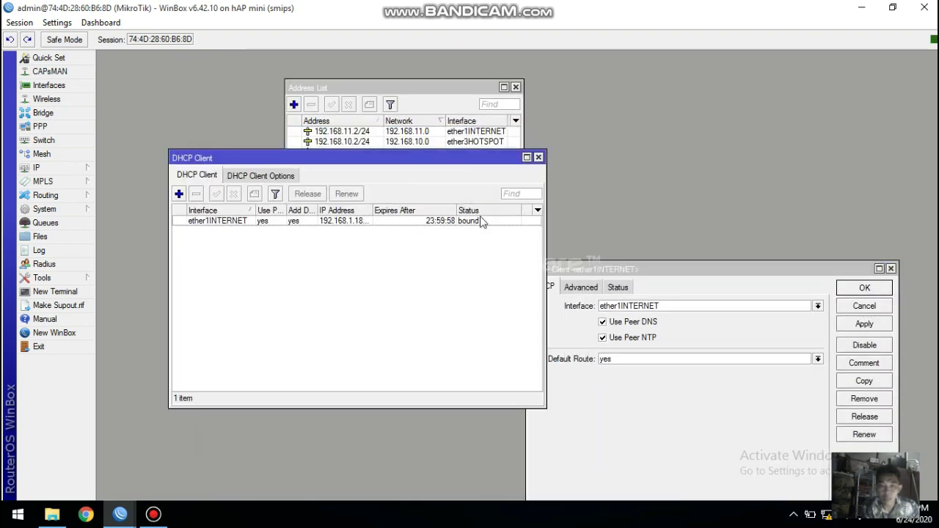
{"action": "left_click", "coordinate": [863, 289]}
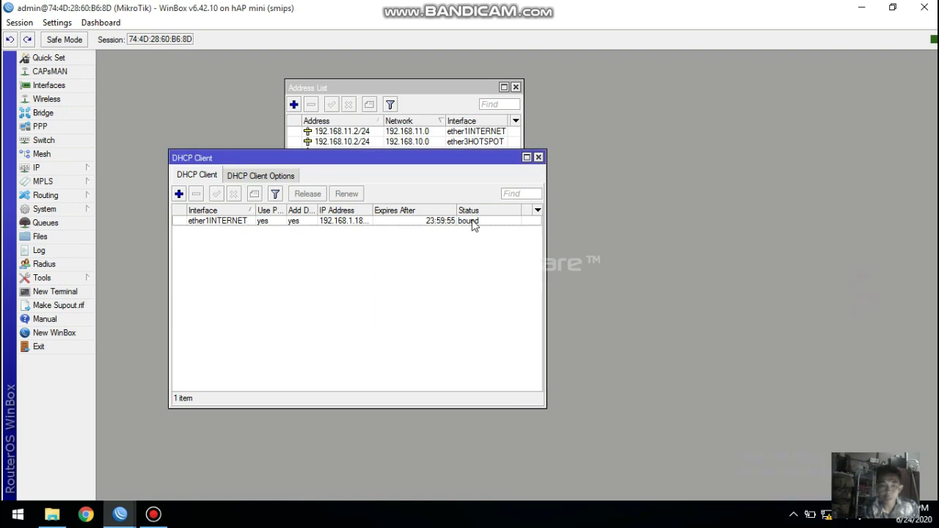
{"action": "left_click_drag", "start_coordinate": [455, 206], "coordinate": [444, 207]}
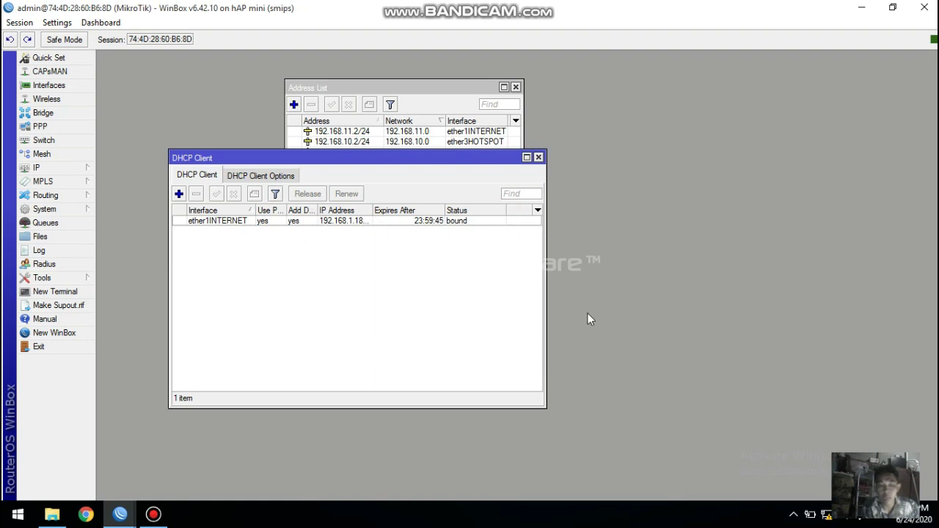
Step: Ping google.com from a new router terminal to test the internet connection, and stop the ping
{"action": "left_click", "coordinate": [55, 291]}
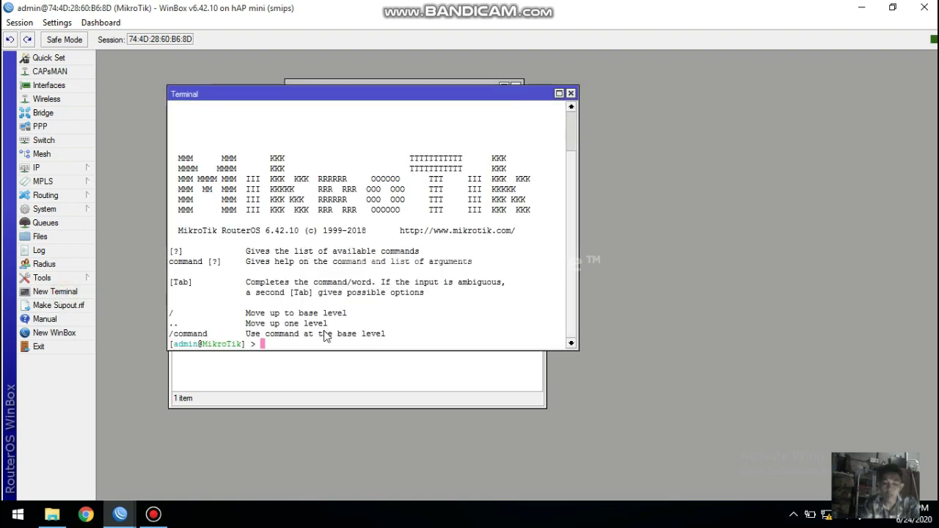
{"action": "type", "text": "ping "}
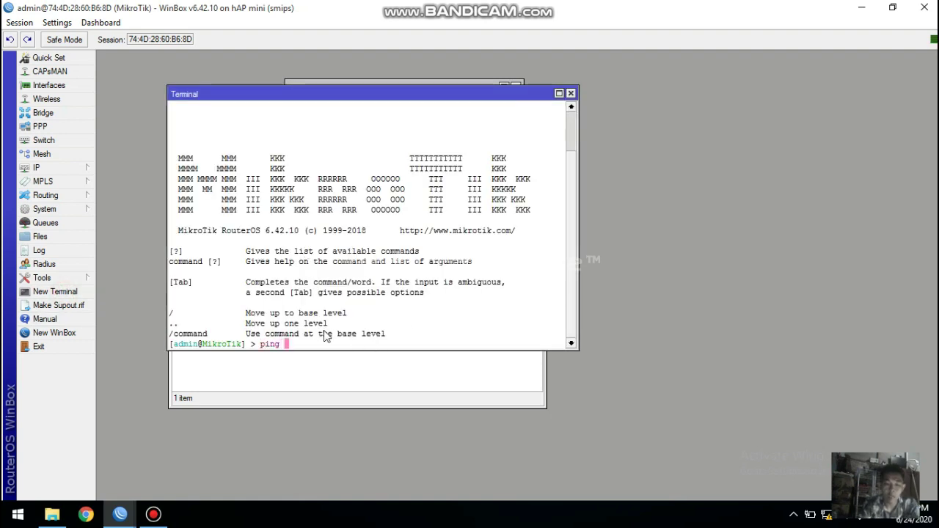
{"action": "type", "text": "goog"}
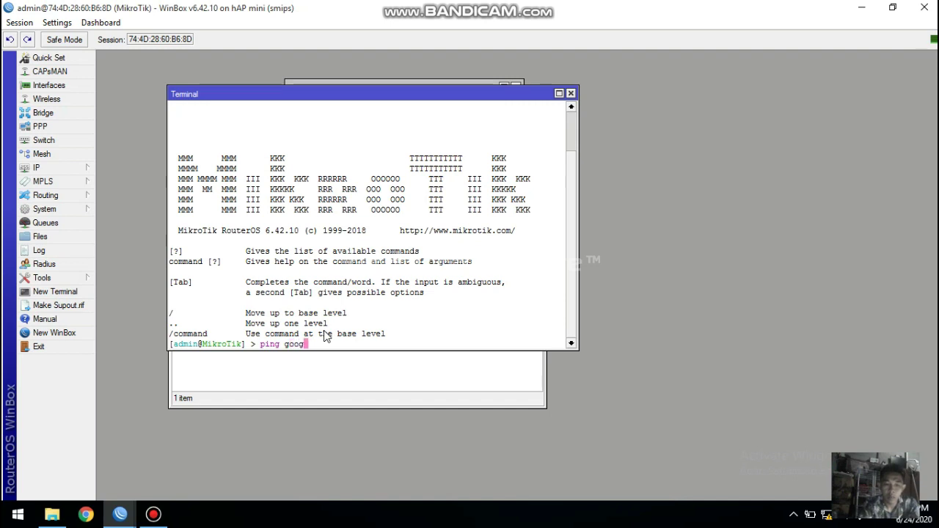
{"action": "type", "text": "le.c"}
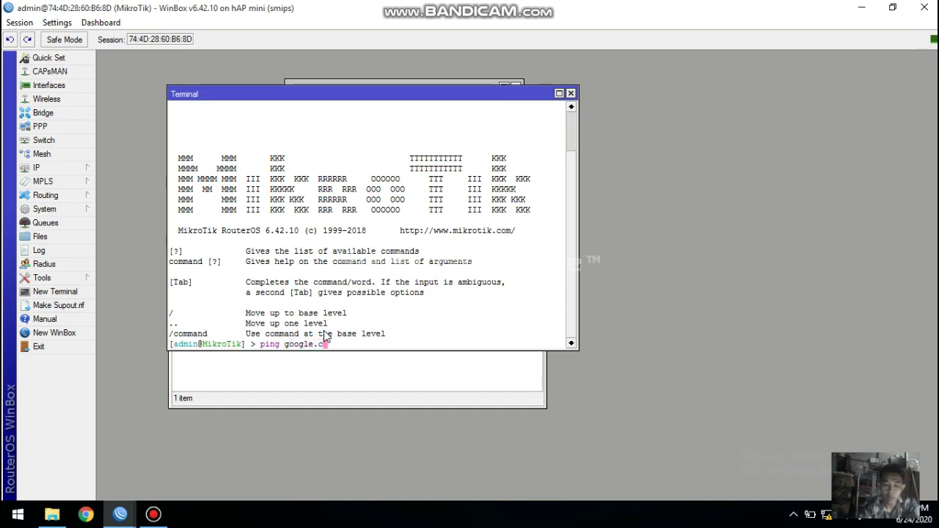
{"action": "type", "text": "om"}
{"action": "key", "text": "Return"}
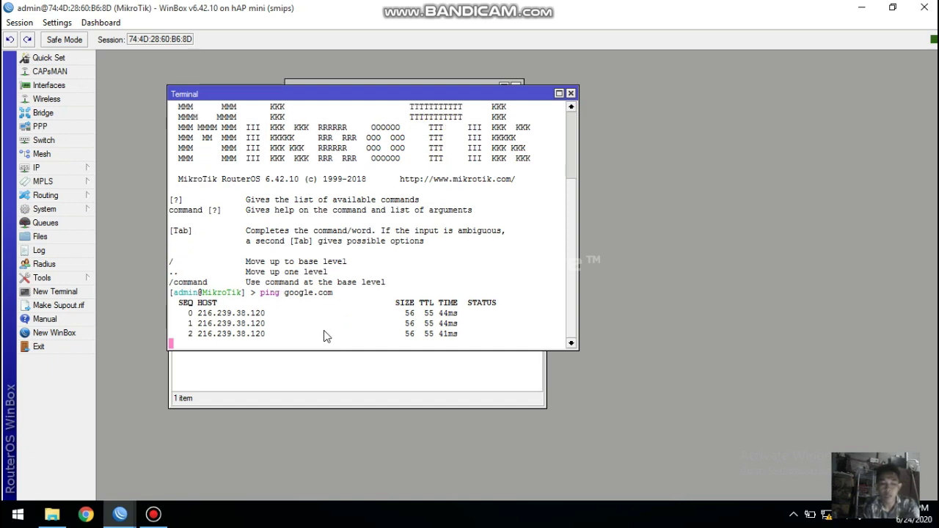
{"action": "key", "text": "ctrl+c"}
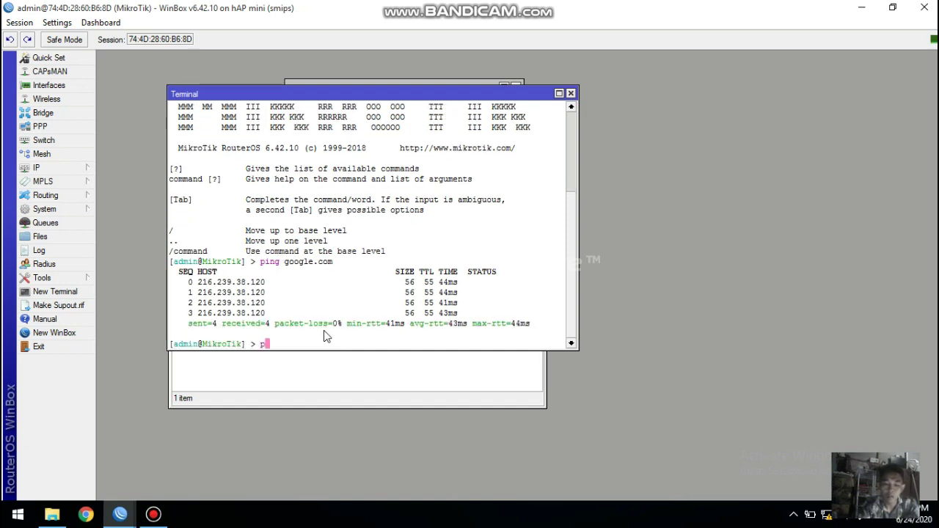
Step: Ping youtube.com from the same terminal and stop the ping
{"action": "type", "text": "ping ty"}
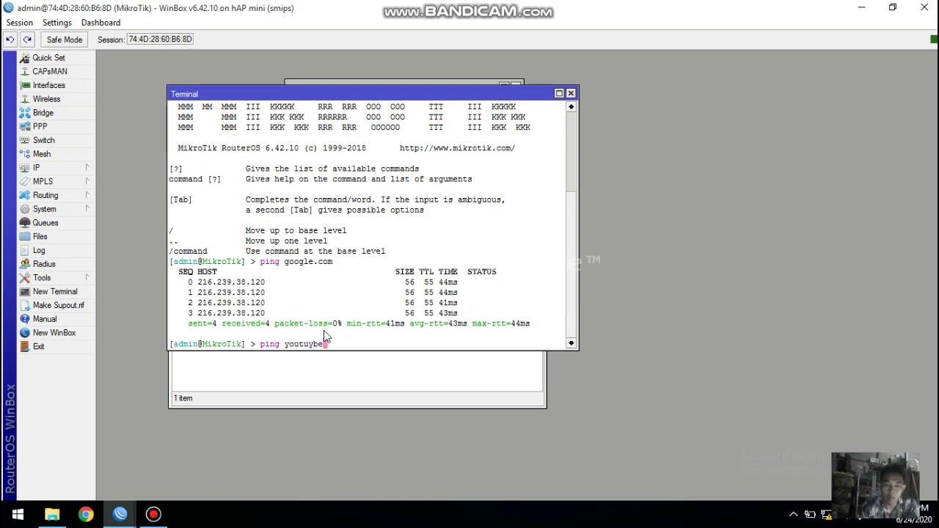
{"action": "key", "text": "BackSpace"}
{"action": "key", "text": "BackSpace"}
{"action": "key", "text": "BackSpace"}
{"action": "key", "text": "BackSpace"}
{"action": "type", "text": "tube.com"}
{"action": "key", "text": "Return"}
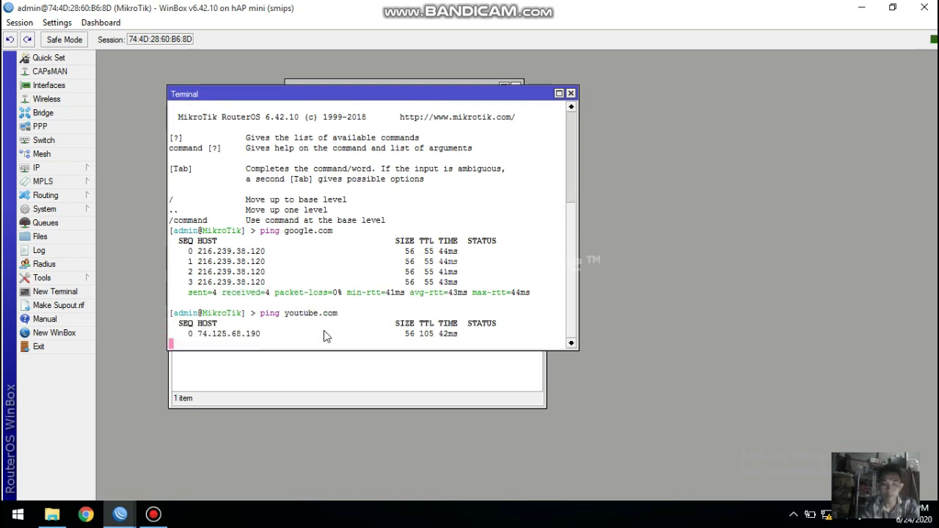
{"action": "key", "text": "ctrl+c"}
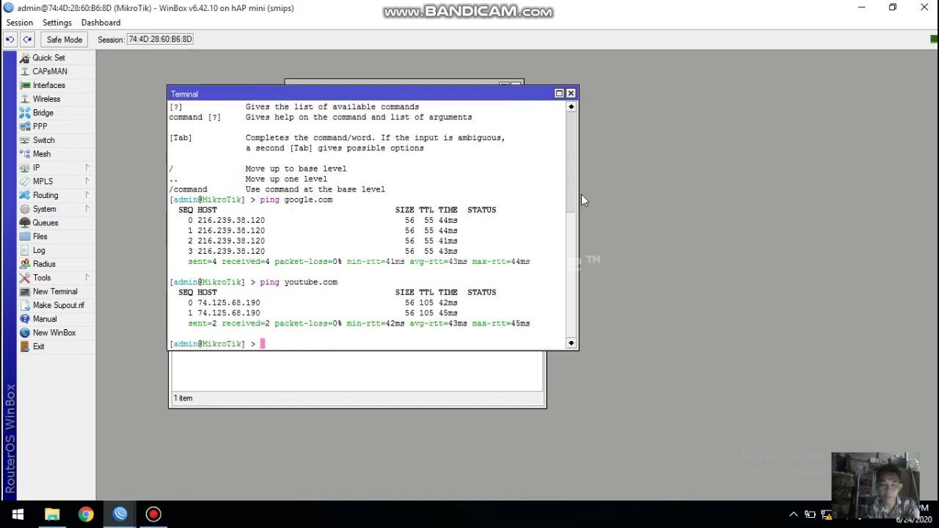
Step: Close the terminal, the DHCP client list and the address list
{"action": "left_click", "coordinate": [570, 94]}
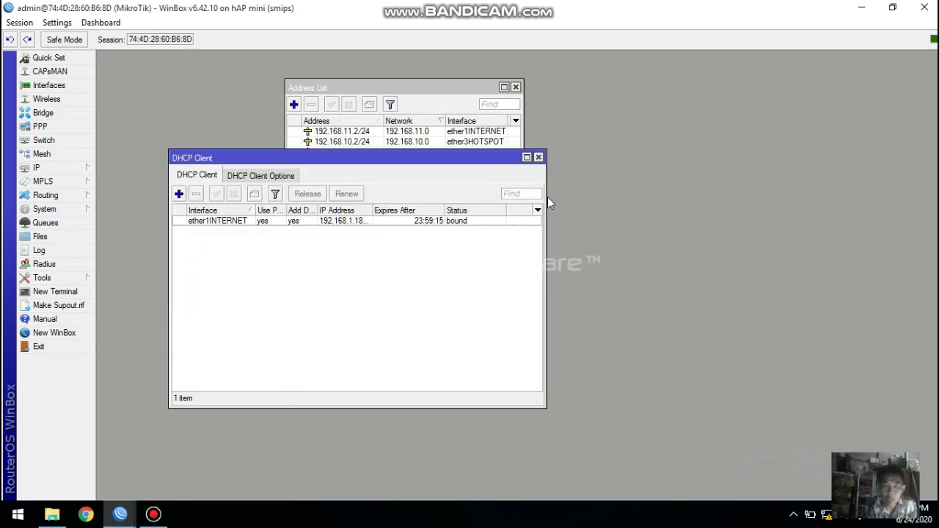
{"action": "left_click", "coordinate": [539, 158]}
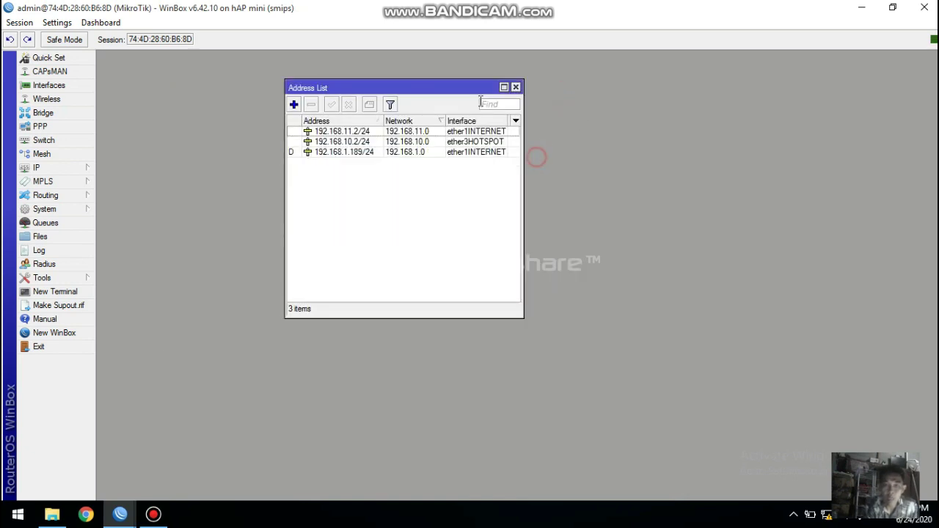
{"action": "left_click", "coordinate": [516, 86]}
Step: Enable Allow Remote Requests in the router's DNS settings and add an entry for a DNS server
{"action": "left_click", "coordinate": [77, 168]}
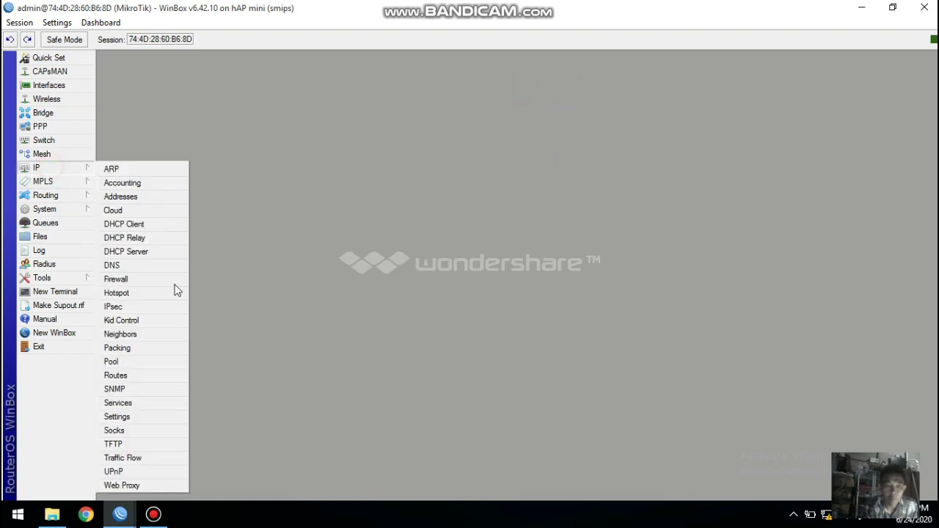
{"action": "left_click", "coordinate": [137, 267]}
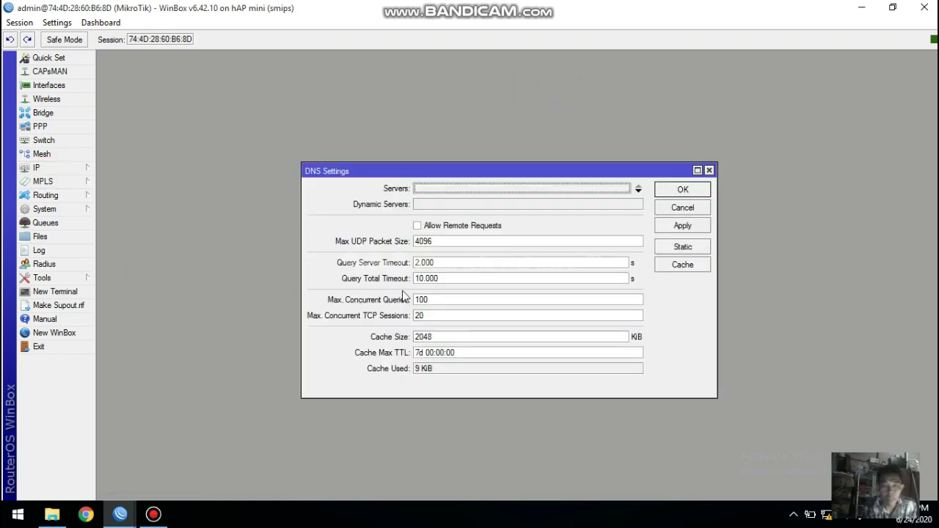
{"action": "left_click", "coordinate": [416, 226]}
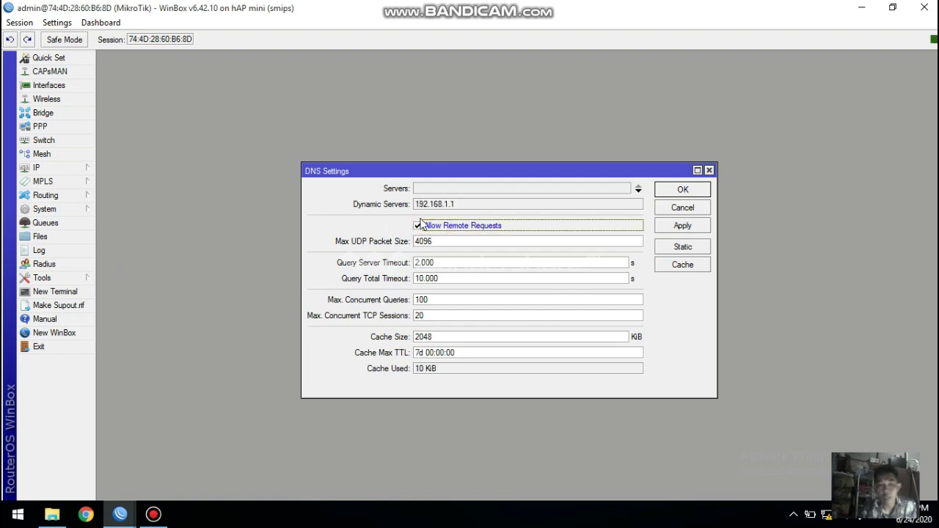
{"action": "left_click_drag", "start_coordinate": [440, 174], "coordinate": [388, 173]}
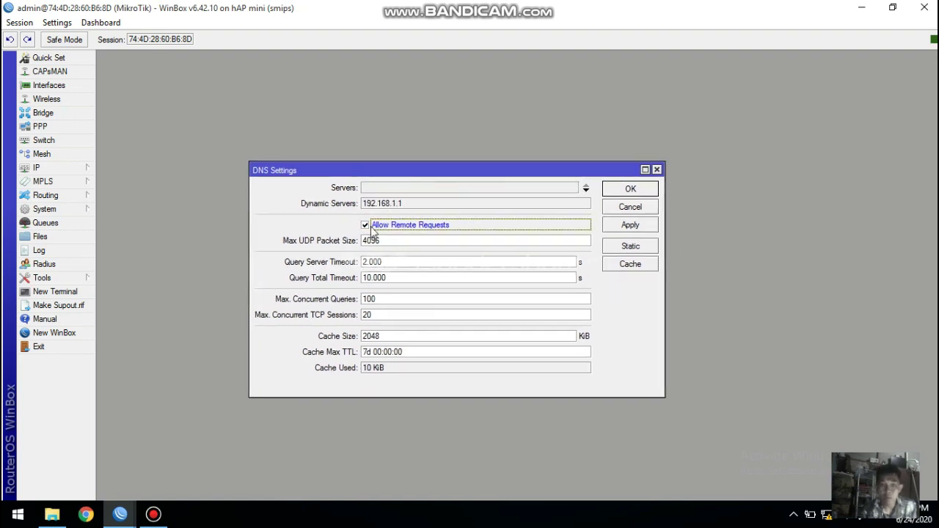
{"action": "left_click", "coordinate": [369, 189]}
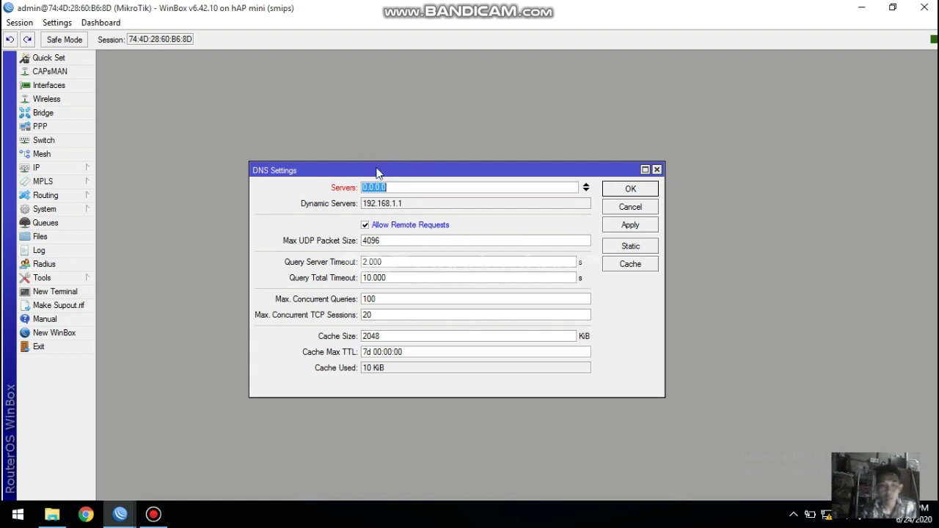
{"action": "left_click_drag", "start_coordinate": [378, 172], "coordinate": [307, 135]}
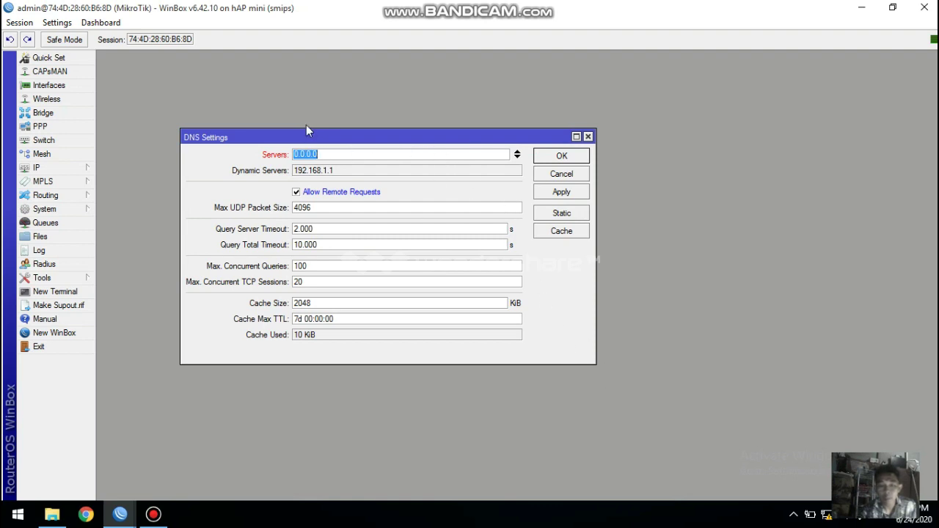
{"action": "mouse_move", "coordinate": [325, 141]}
{"action": "left_mouse_down"}
{"action": "mouse_move", "coordinate": [413, 176]}
{"action": "mouse_move", "coordinate": [415, 191]}
{"action": "mouse_move", "coordinate": [329, 153]}
{"action": "left_mouse_up"}
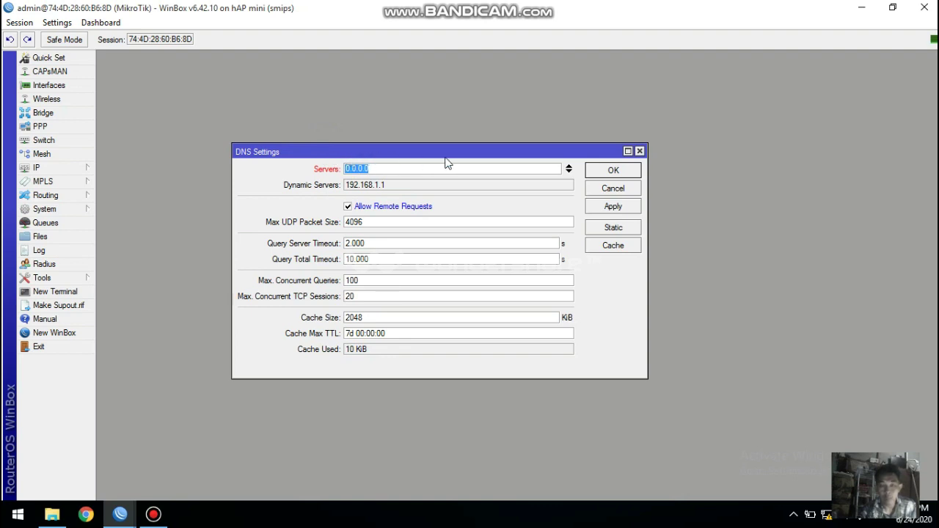
{"action": "left_click_drag", "start_coordinate": [401, 156], "coordinate": [408, 173]}
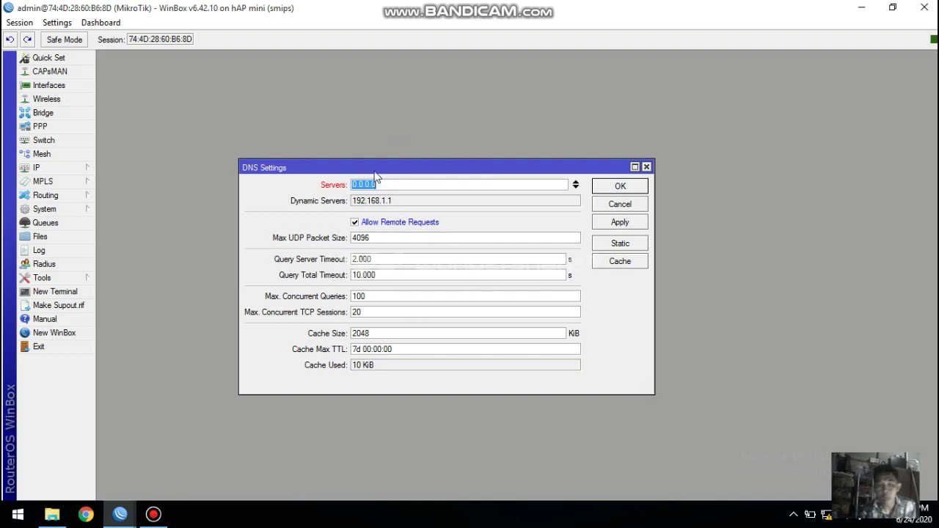
{"action": "left_click_drag", "start_coordinate": [382, 168], "coordinate": [350, 181]}
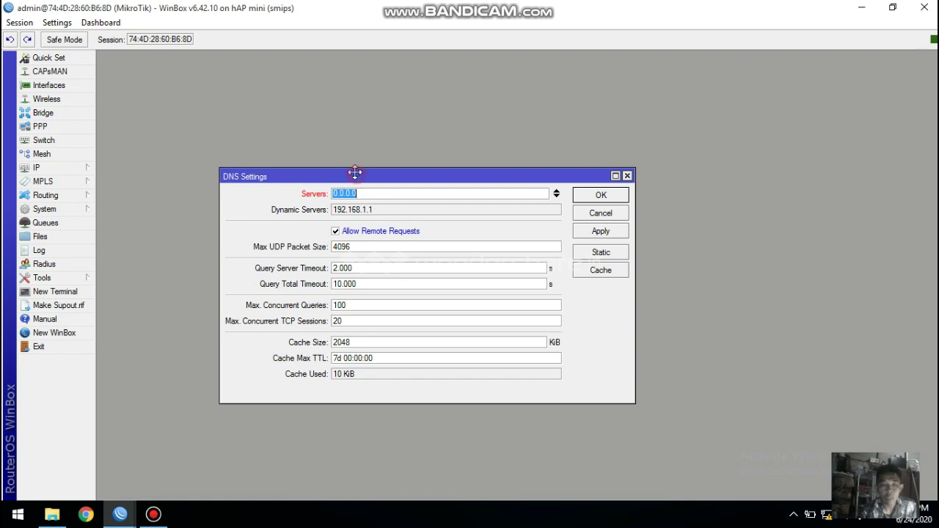
{"action": "left_click_drag", "start_coordinate": [354, 173], "coordinate": [309, 152]}
Step: Open the ether1INTERNET DHCP client and show its status details
{"action": "left_click", "coordinate": [52, 167]}
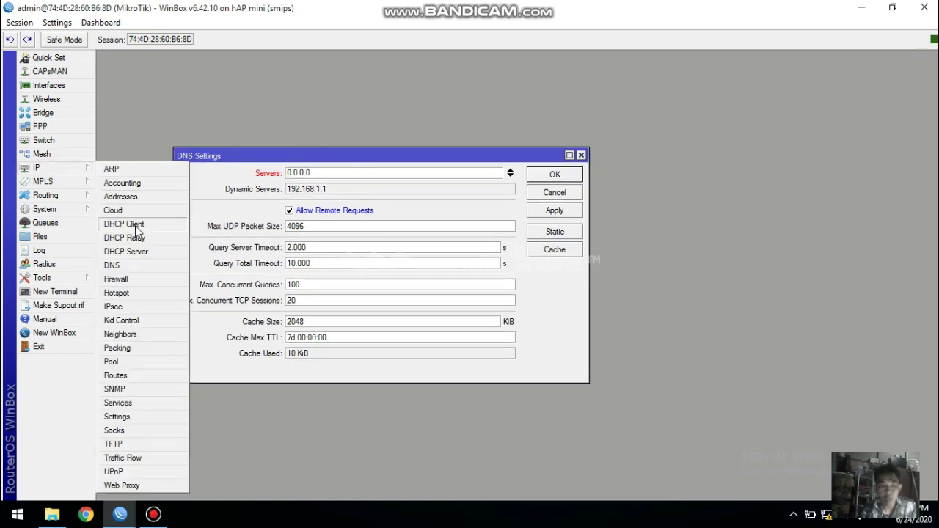
{"action": "left_click", "coordinate": [135, 226]}
{"action": "left_click", "coordinate": [282, 222]}
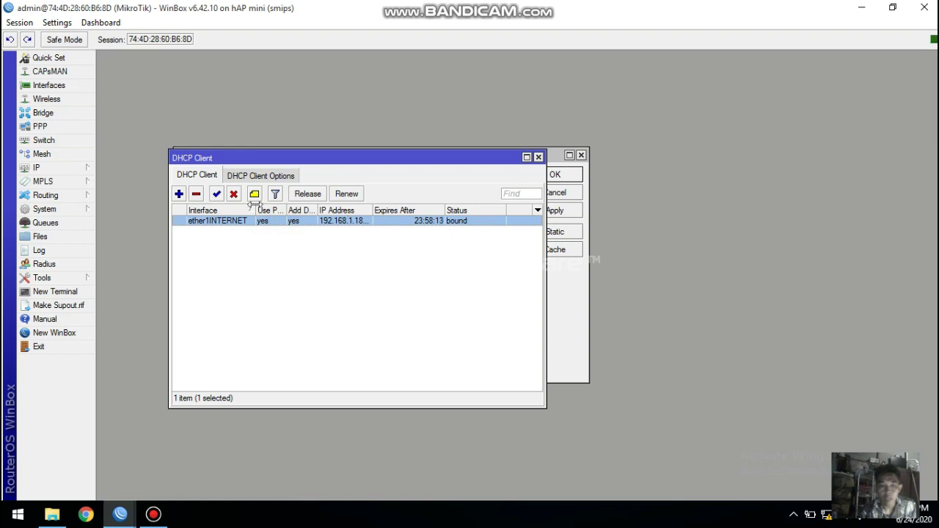
{"action": "double_click", "coordinate": [326, 223]}
{"action": "left_click_drag", "start_coordinate": [627, 59], "coordinate": [451, 95]}
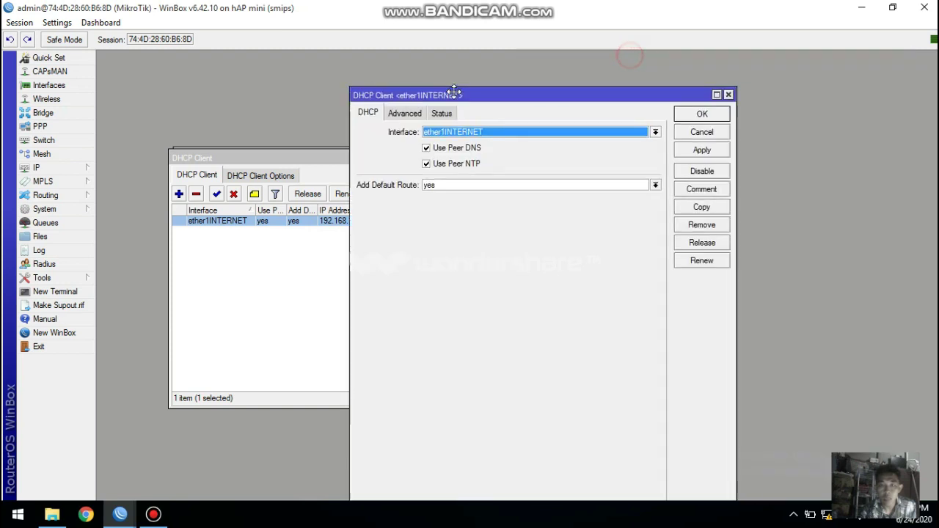
{"action": "left_click", "coordinate": [442, 114]}
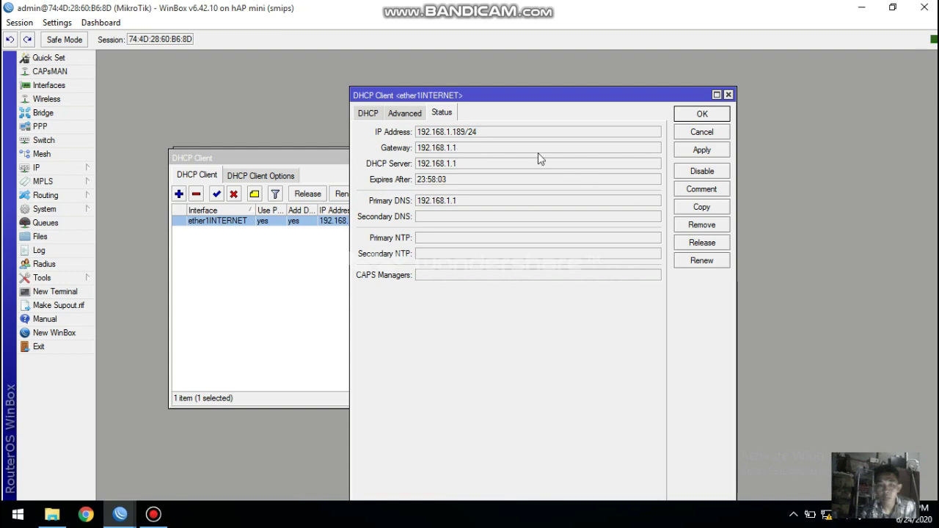
Step: Copy the gateway address from the ether1INTERNET client's status details and close its settings
{"action": "double_click", "coordinate": [455, 148]}
{"action": "left_click", "coordinate": [484, 146]}
{"action": "left_click", "coordinate": [464, 147]}
{"action": "double_click", "coordinate": [445, 149]}
{"action": "right_click", "coordinate": [441, 151]}
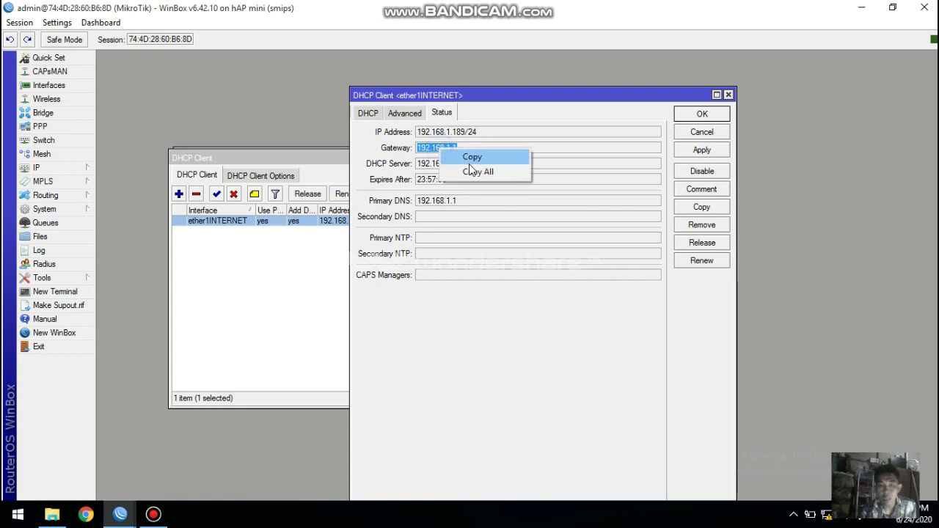
{"action": "left_click", "coordinate": [471, 159]}
{"action": "left_click", "coordinate": [701, 115]}
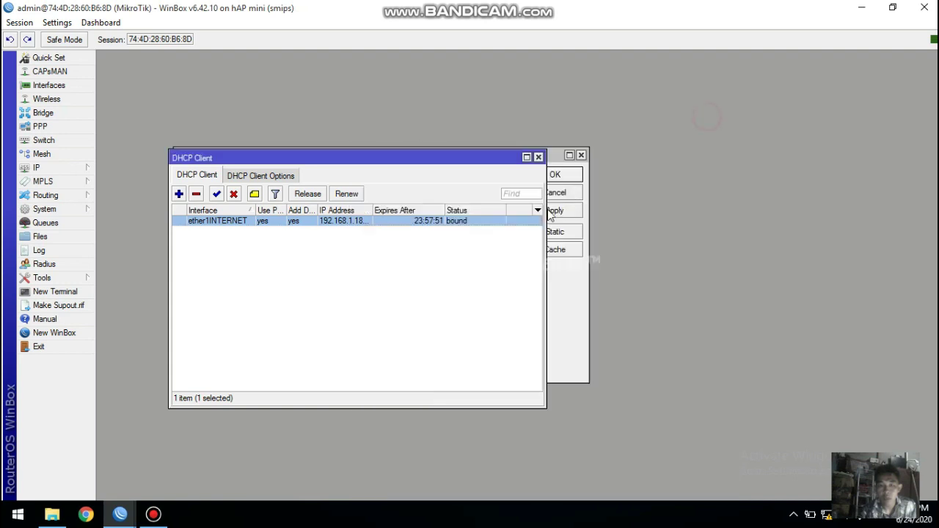
Step: Close the DHCP client list, paste 192.168.1.1 as the DNS server and save the DNS settings
{"action": "left_click", "coordinate": [538, 157]}
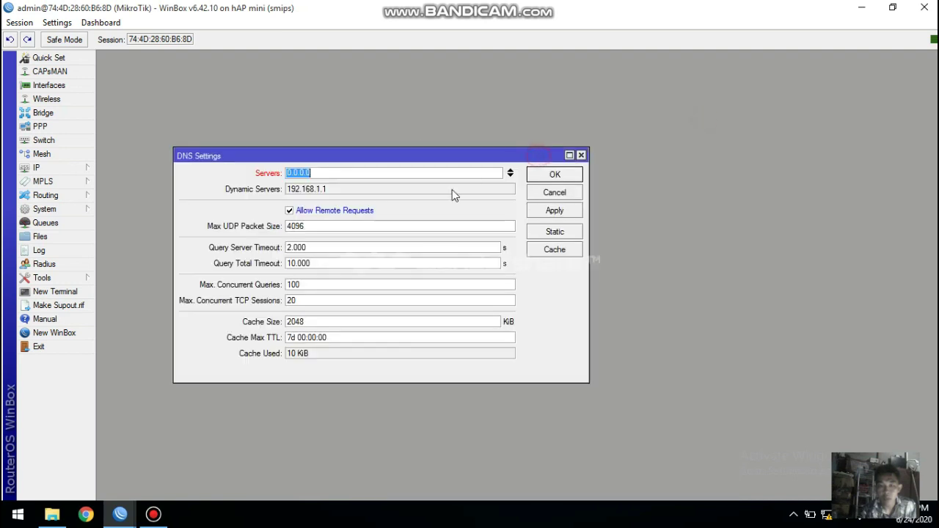
{"action": "right_click", "coordinate": [312, 174]}
{"action": "left_click", "coordinate": [358, 209]}
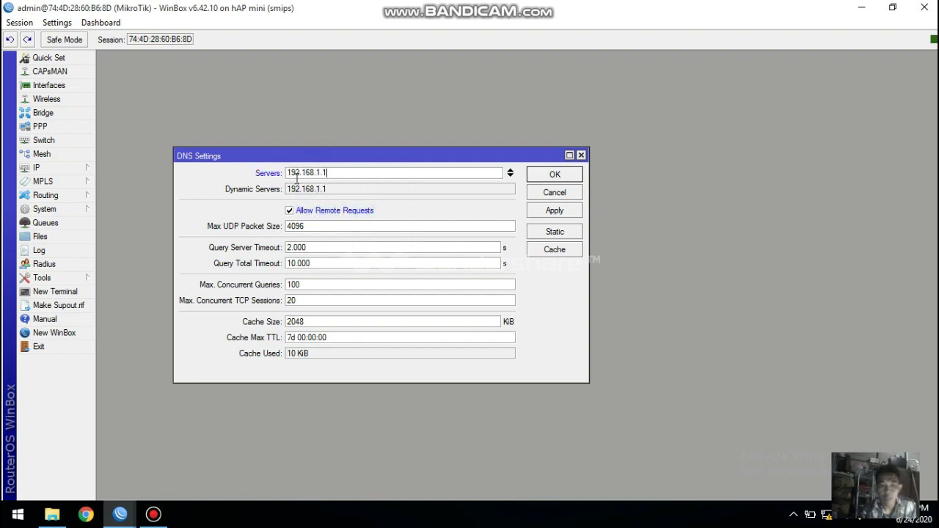
{"action": "double_click", "coordinate": [340, 174]}
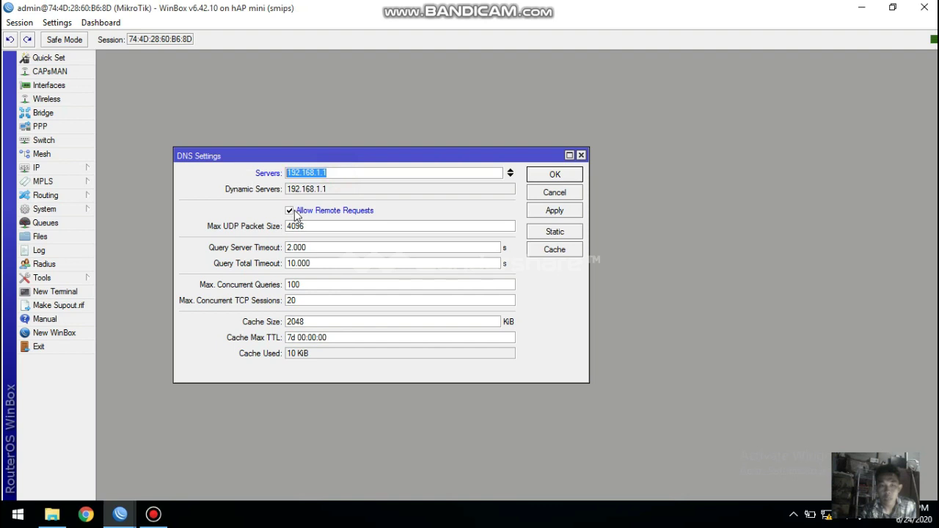
{"action": "left_click", "coordinate": [553, 212]}
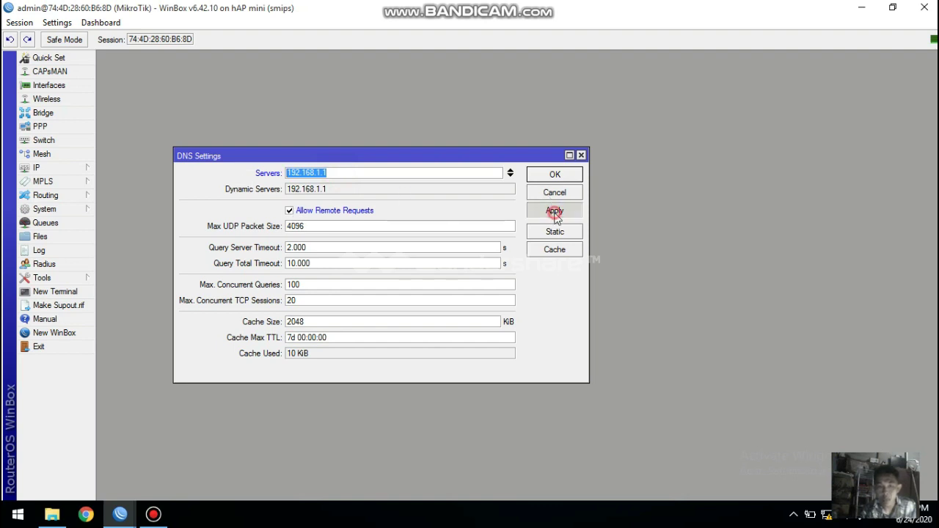
{"action": "left_click", "coordinate": [552, 177]}
Step: Add a static route to 0.0.0.0/0 through gateway 192.168.1.1 in the IP route list
{"action": "left_click", "coordinate": [57, 168]}
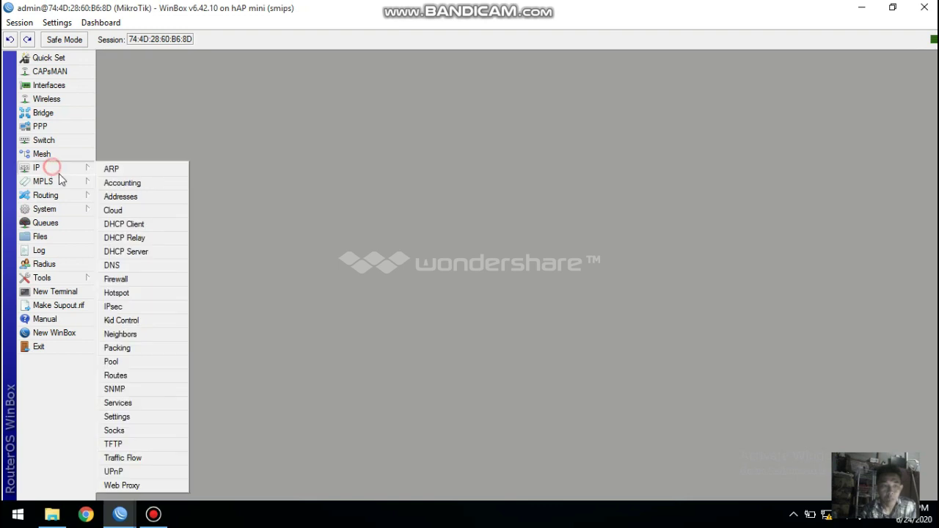
{"action": "left_click", "coordinate": [117, 376]}
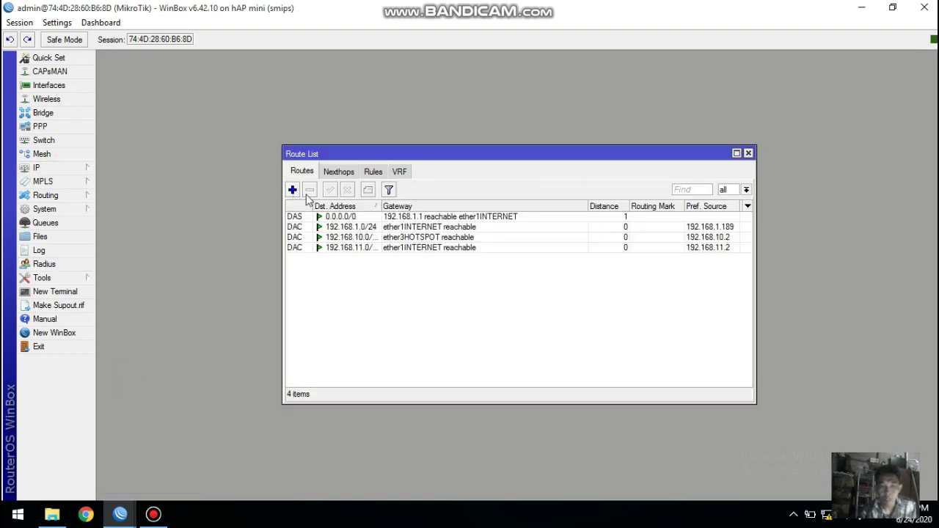
{"action": "left_click", "coordinate": [292, 190]}
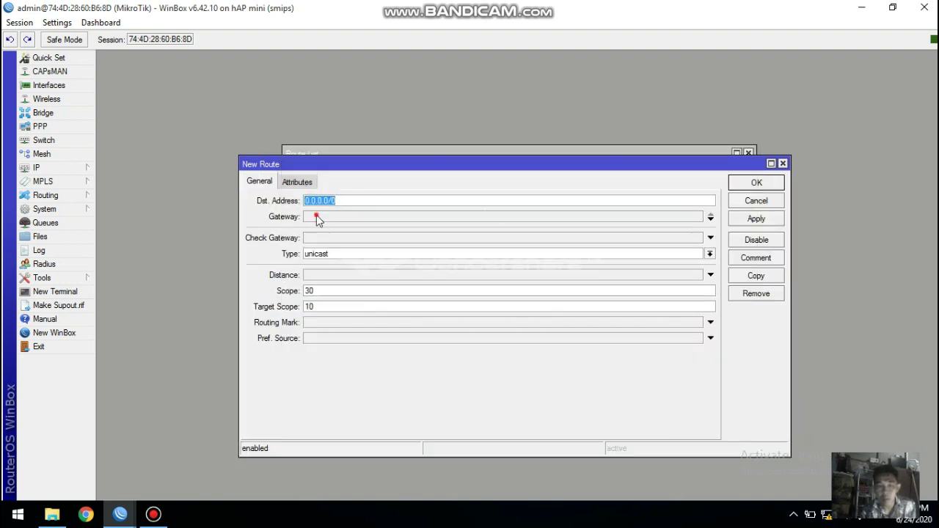
{"action": "left_click", "coordinate": [317, 217]}
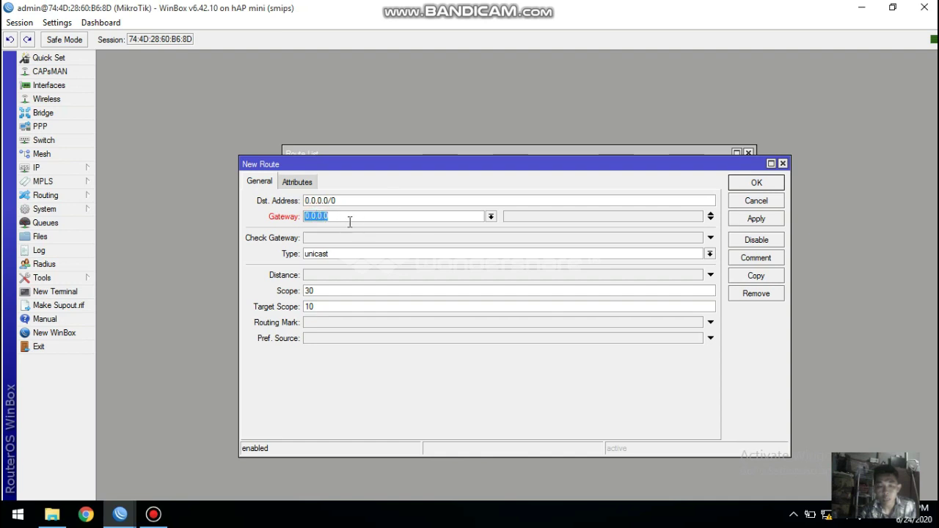
{"action": "right_click", "coordinate": [326, 216]}
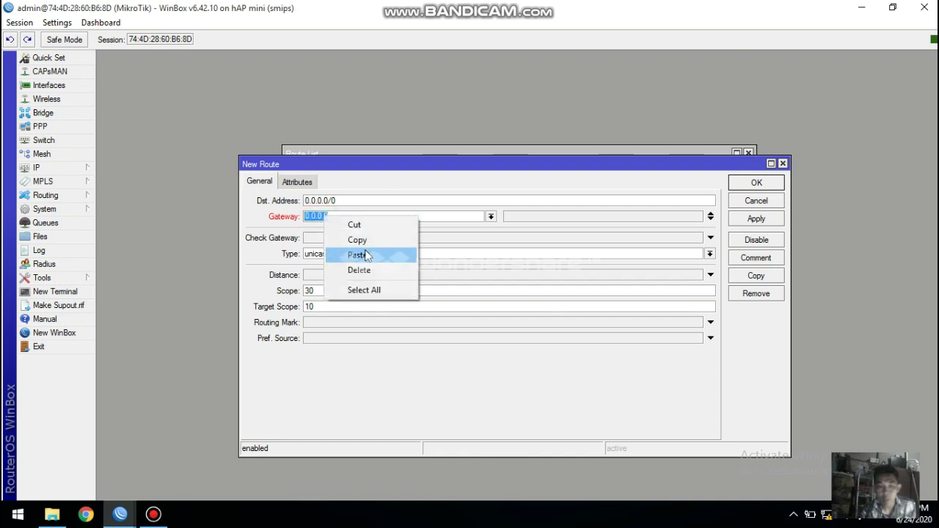
{"action": "left_click", "coordinate": [359, 254]}
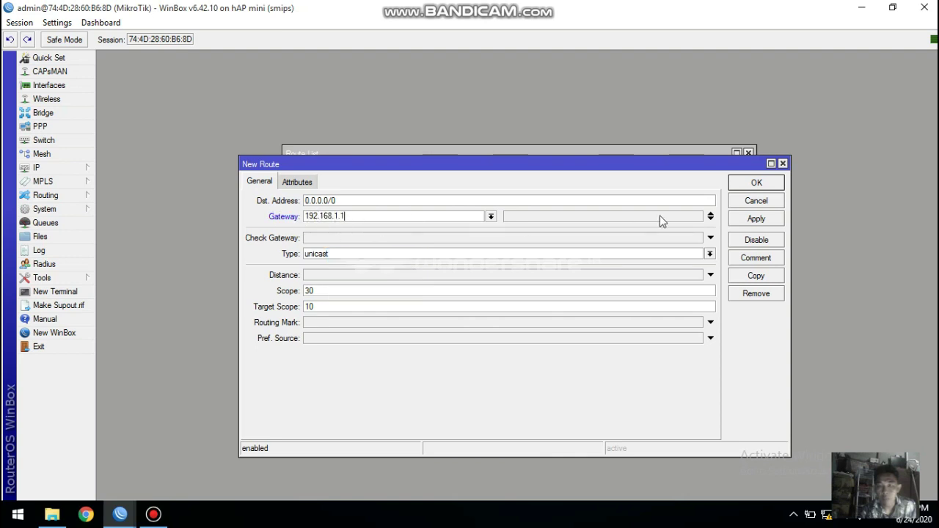
{"action": "left_click", "coordinate": [752, 221]}
{"action": "left_click", "coordinate": [756, 183]}
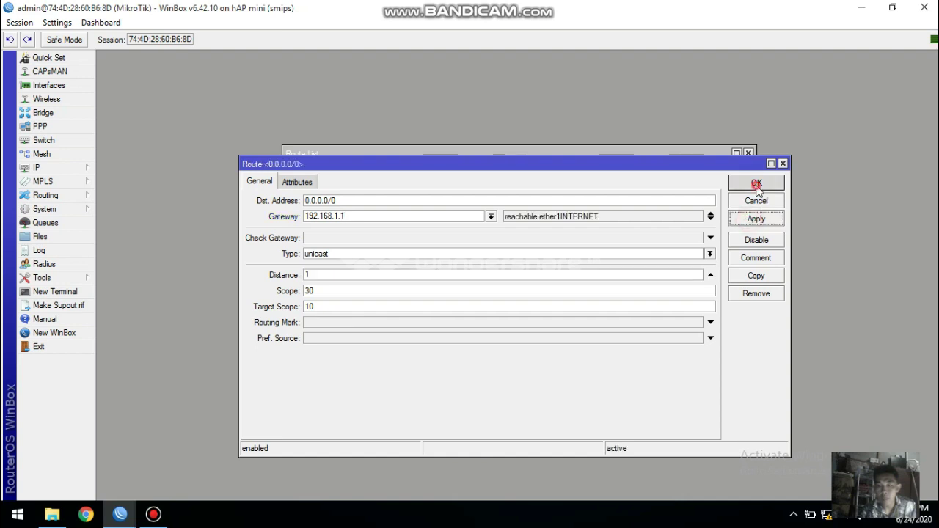
Step: Start the DHCP server setup wizard and choose ether3HOTSPOT as the server interface
{"action": "left_click", "coordinate": [55, 168]}
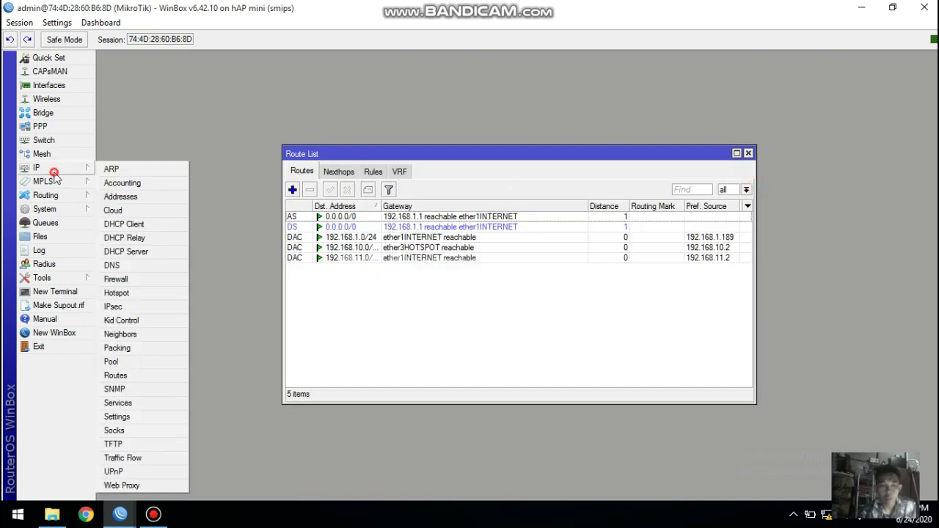
{"action": "left_click", "coordinate": [140, 252]}
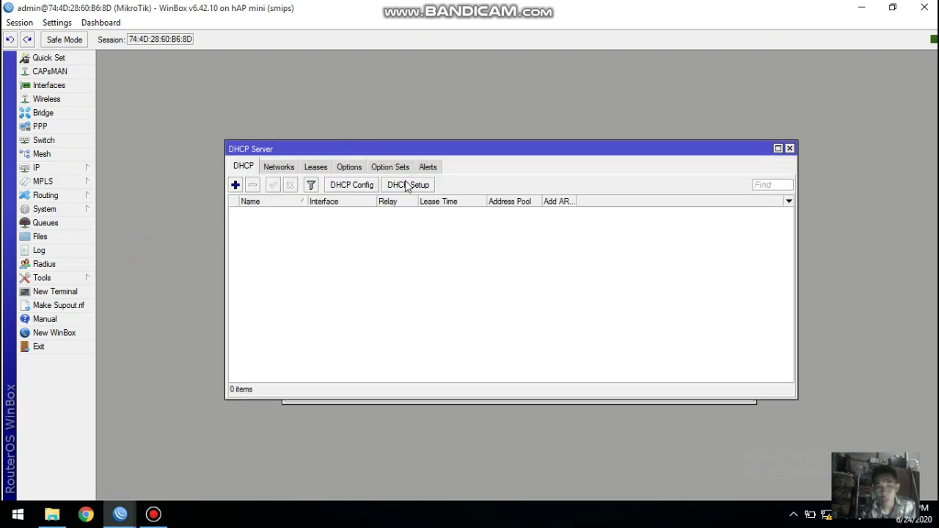
{"action": "left_click", "coordinate": [406, 185]}
{"action": "left_click", "coordinate": [539, 280]}
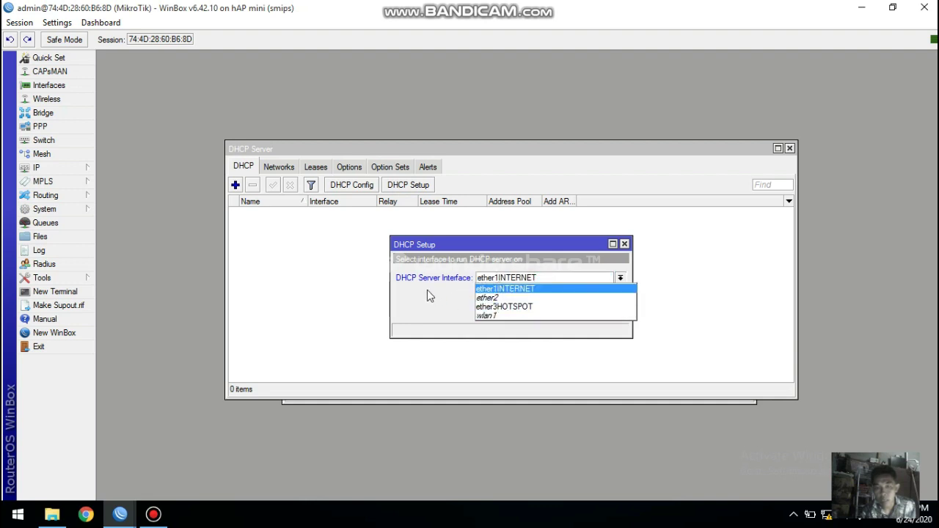
{"action": "left_click", "coordinate": [518, 306]}
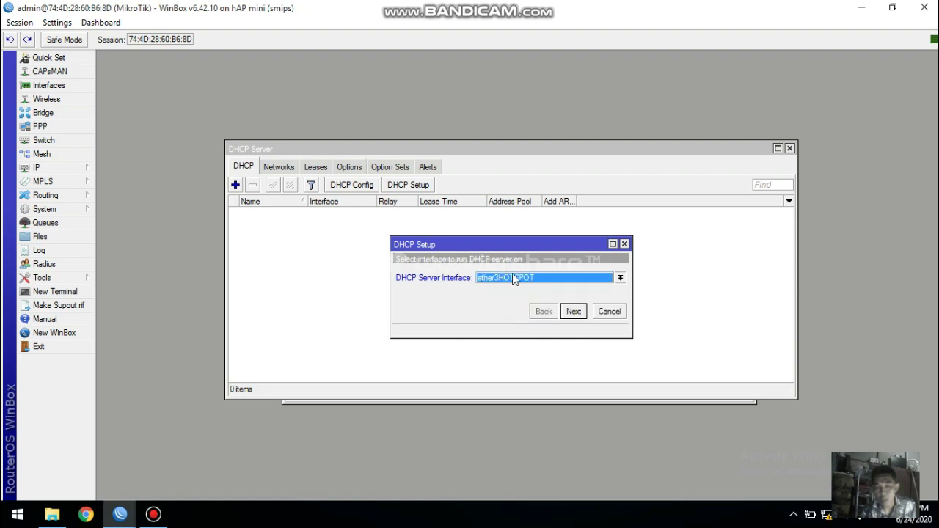
{"action": "left_click", "coordinate": [573, 314]}
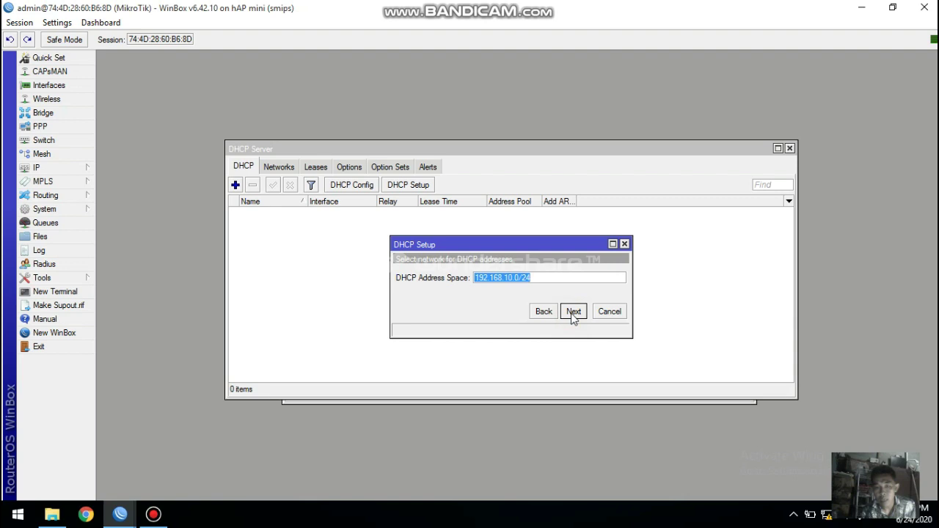
Step: Accept the proposed DHCP settings, including address space 192.168.10.0/24 and lease time 00:10:00, and finish the setup
{"action": "left_click", "coordinate": [573, 311]}
{"action": "left_click", "coordinate": [573, 311]}
{"action": "left_click", "coordinate": [572, 312]}
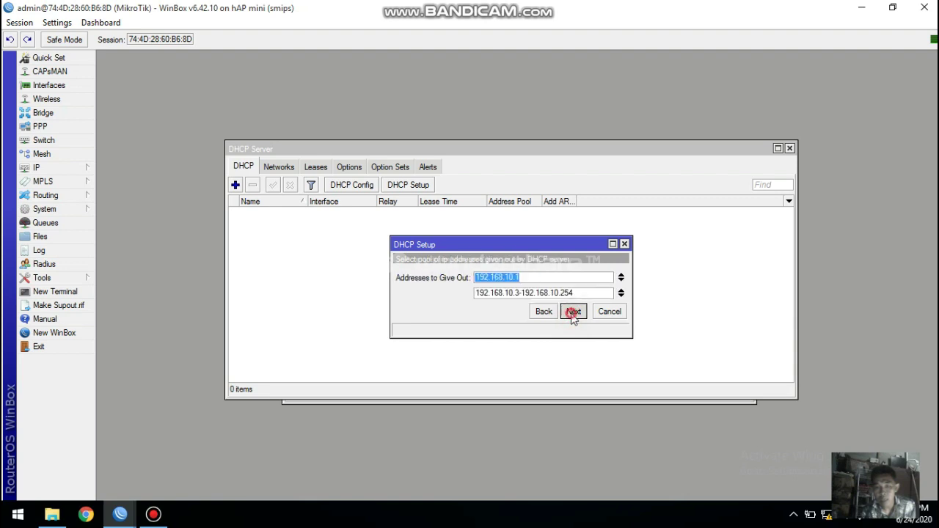
{"action": "left_click", "coordinate": [572, 312]}
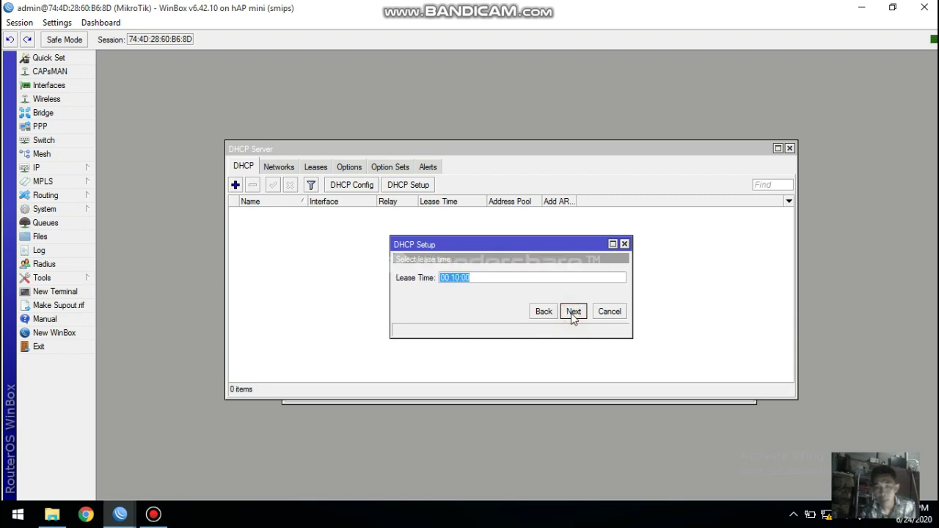
{"action": "left_click", "coordinate": [573, 312]}
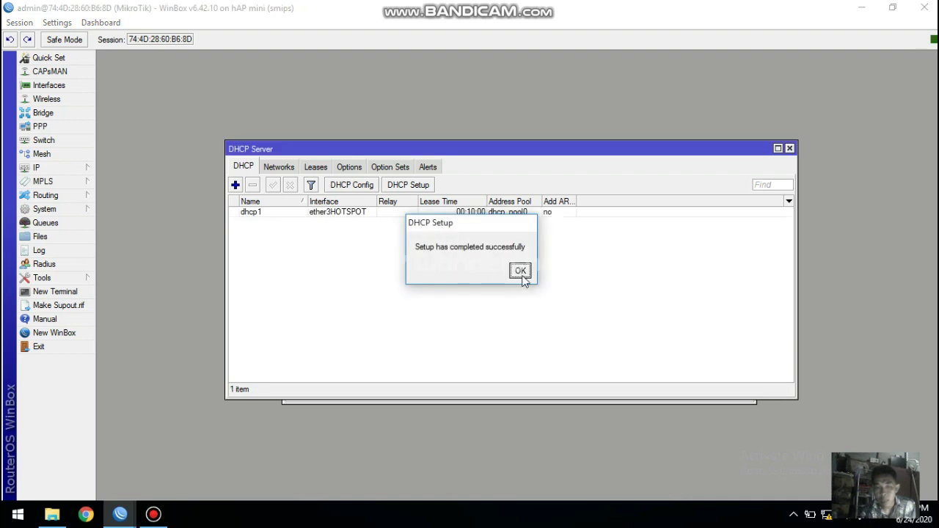
{"action": "left_click", "coordinate": [520, 270]}
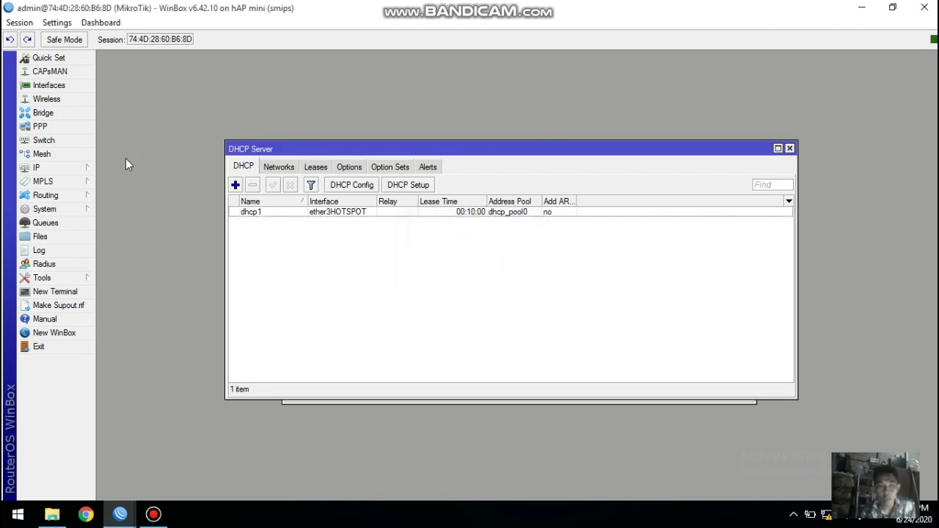
Step: Start the hotspot setup wizard and choose ether3HOTSPOT as the hotspot interface
{"action": "left_click", "coordinate": [44, 167]}
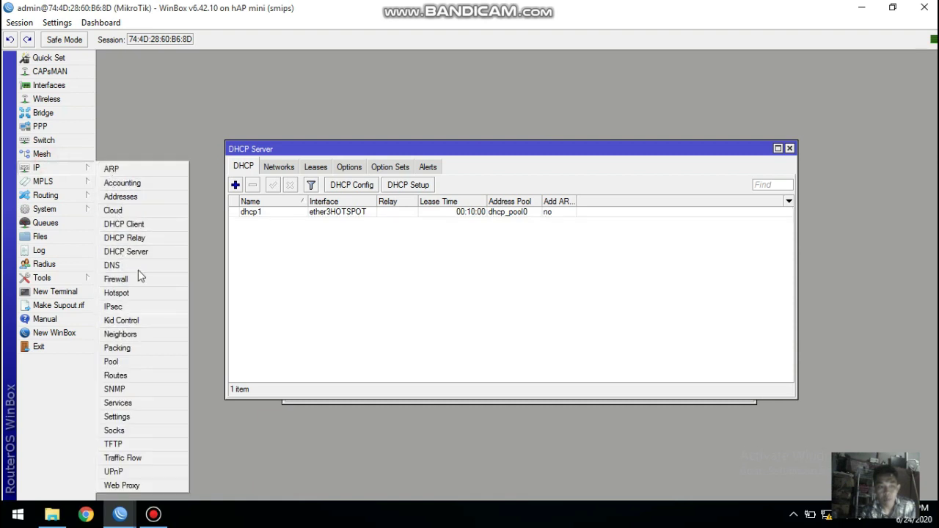
{"action": "left_click", "coordinate": [124, 293]}
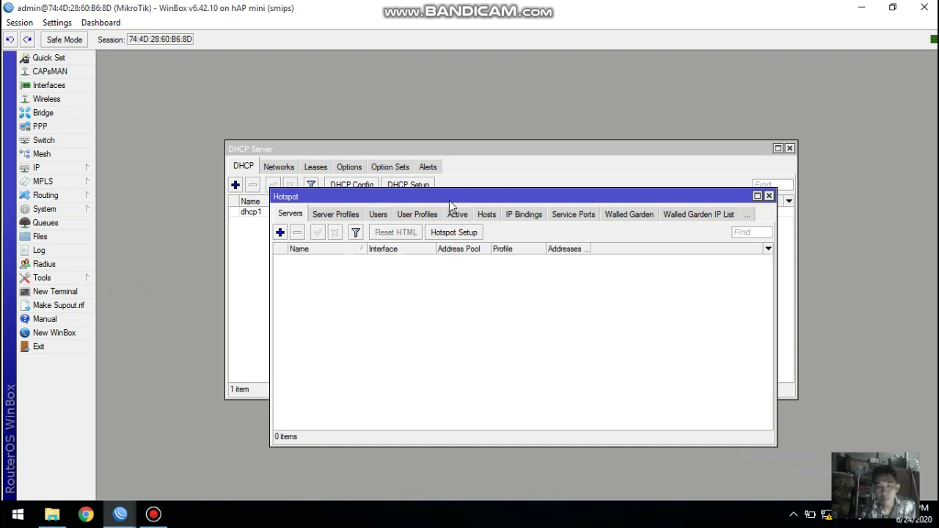
{"action": "left_click_drag", "start_coordinate": [446, 198], "coordinate": [365, 209]}
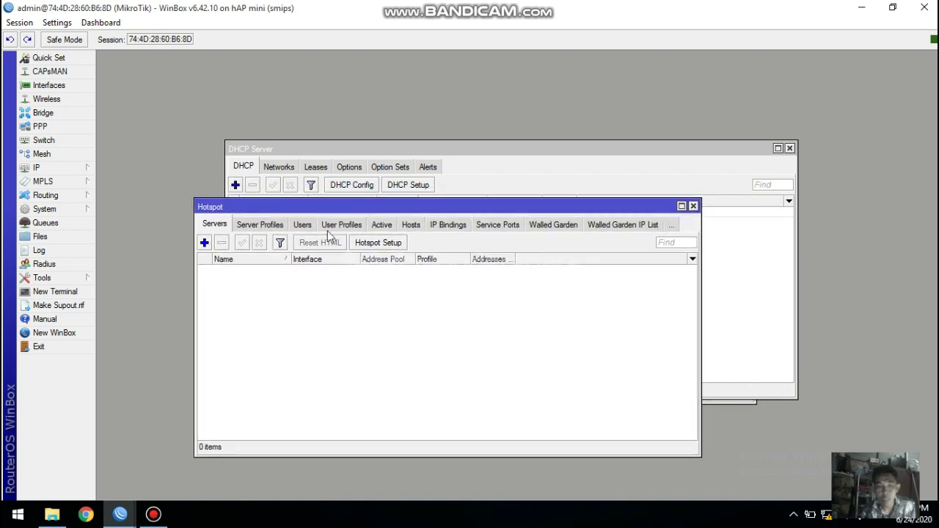
{"action": "left_click", "coordinate": [377, 243]}
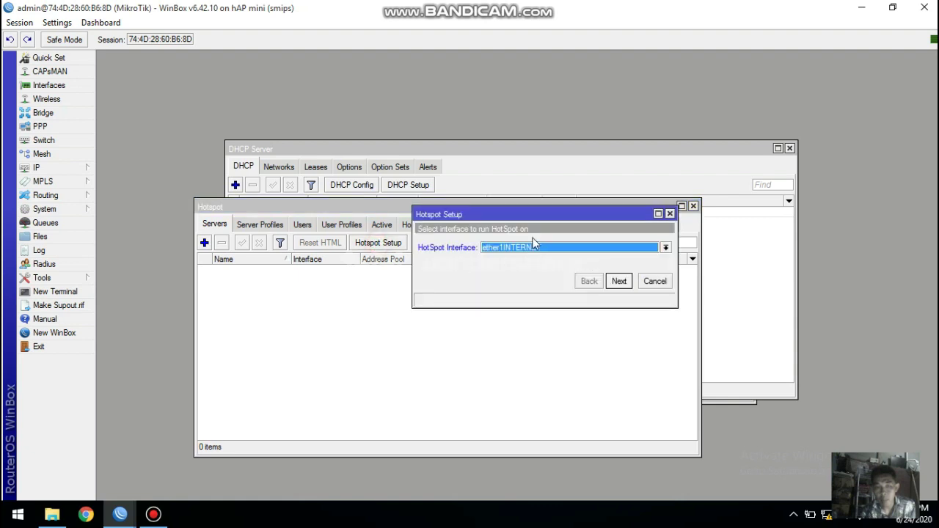
{"action": "left_click", "coordinate": [524, 248]}
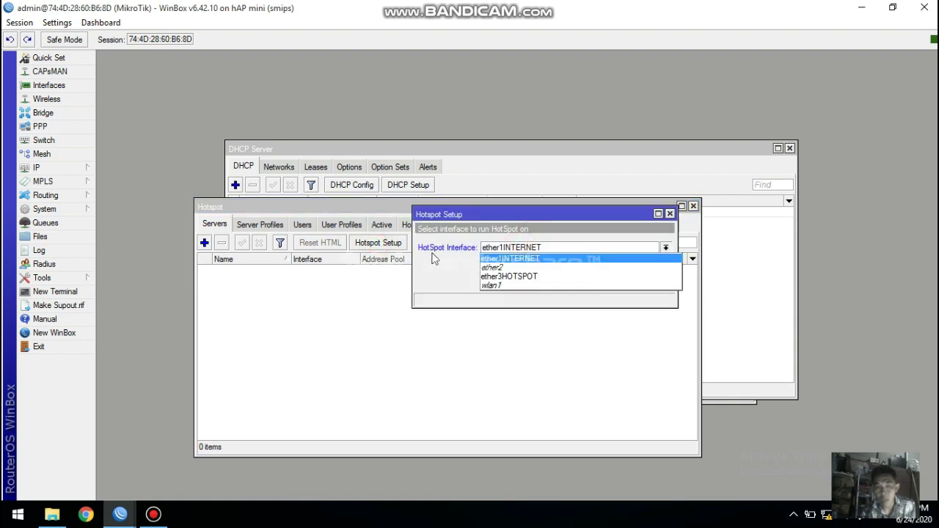
{"action": "left_click", "coordinate": [505, 276]}
{"action": "left_click", "coordinate": [621, 285]}
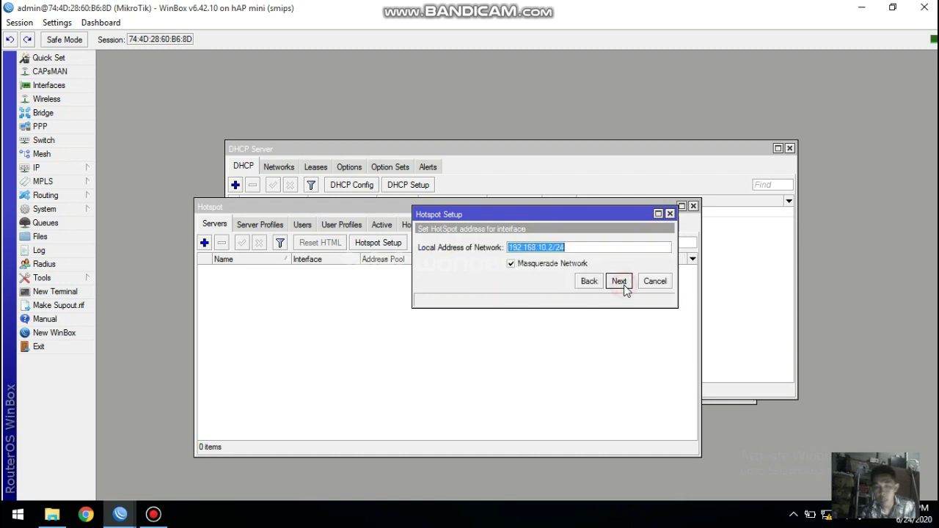
Step: Accept the proposed hotspot settings: local address 192.168.10.2/24 with masquerading, default address pool, no certificate, default SMTP server and DNS server 192.168.1.1
{"action": "left_click", "coordinate": [621, 283]}
{"action": "left_click", "coordinate": [621, 284]}
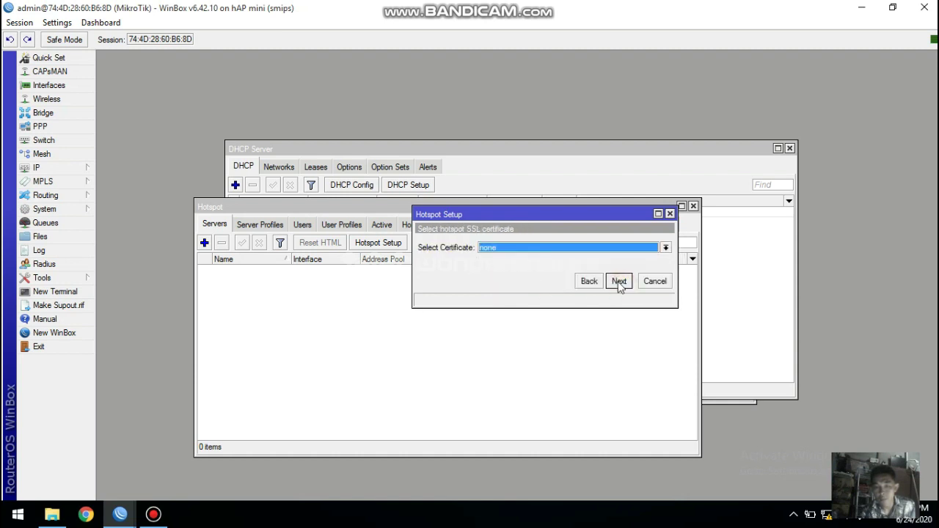
{"action": "left_click", "coordinate": [620, 282]}
{"action": "left_click", "coordinate": [619, 281]}
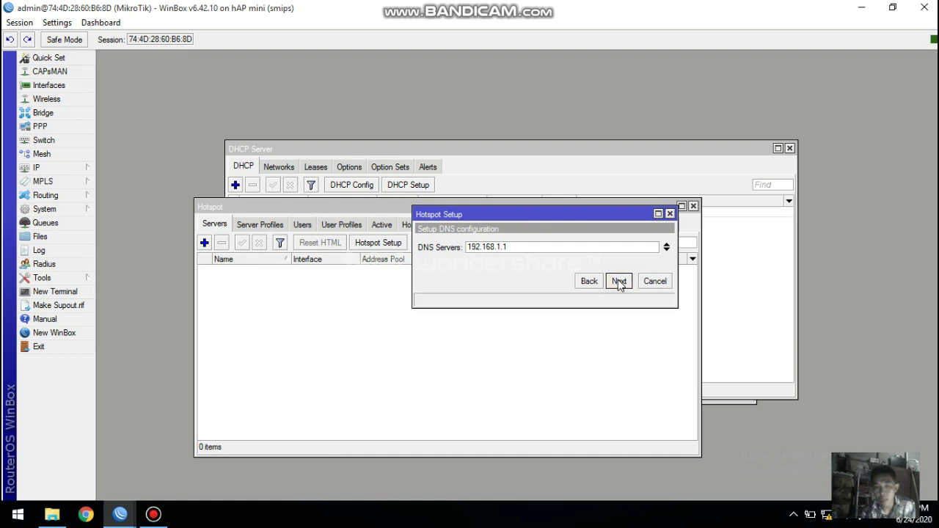
{"action": "left_click", "coordinate": [619, 282]}
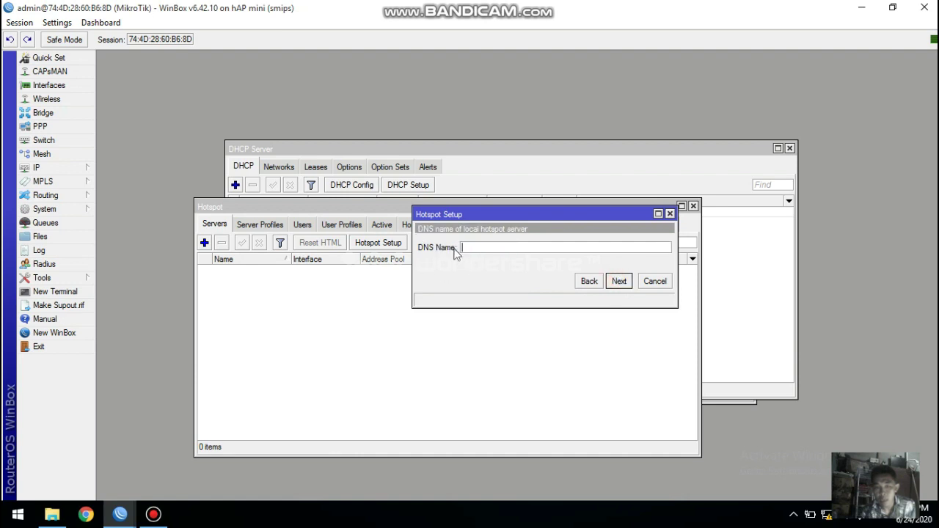
Step: Enter bunga.net as the DNS name of the local hotspot server
{"action": "left_click", "coordinate": [465, 249]}
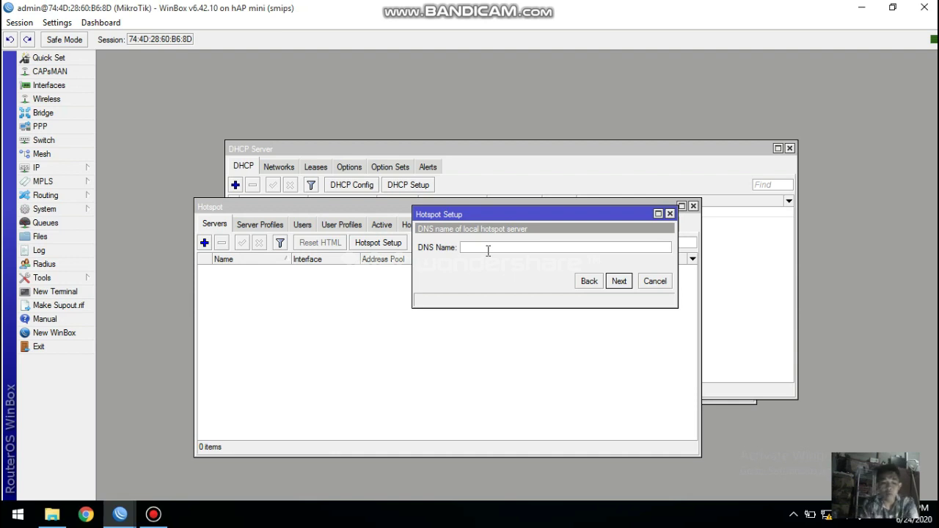
{"action": "type", "text": "bun"}
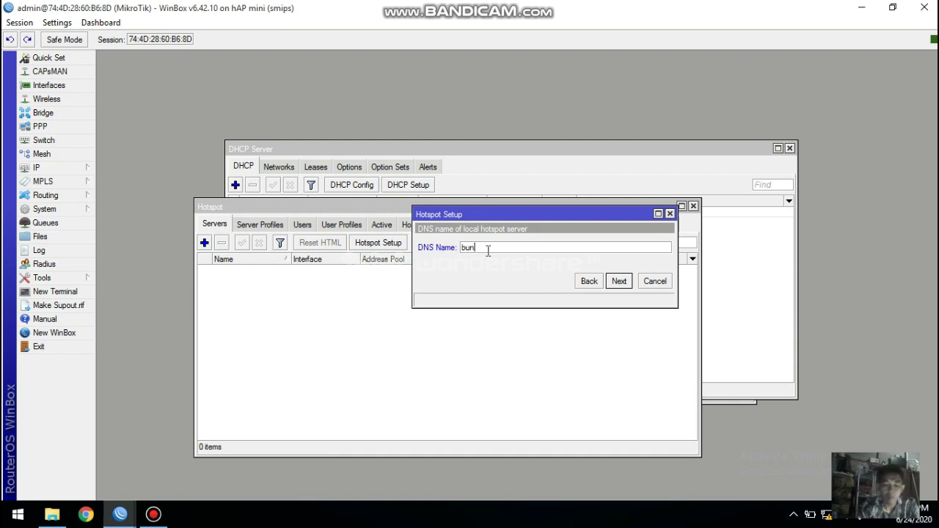
{"action": "type", "text": "ga."}
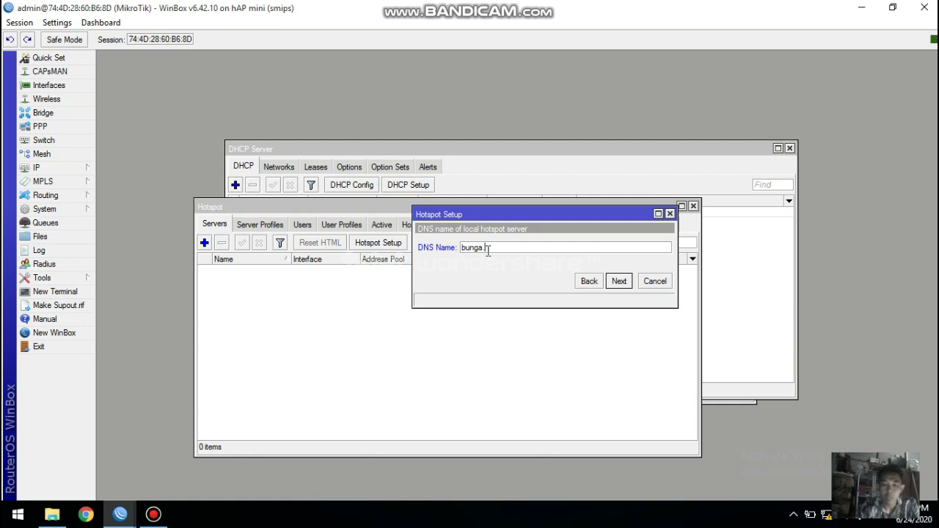
{"action": "type", "text": "et"}
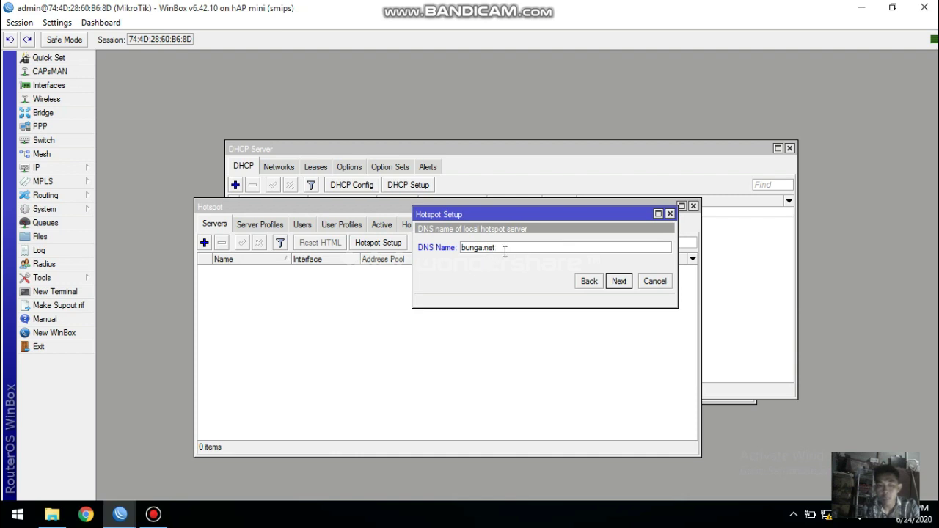
Step: Replace the local hotspot server's DNS name with fatan.net
{"action": "double_click", "coordinate": [519, 248]}
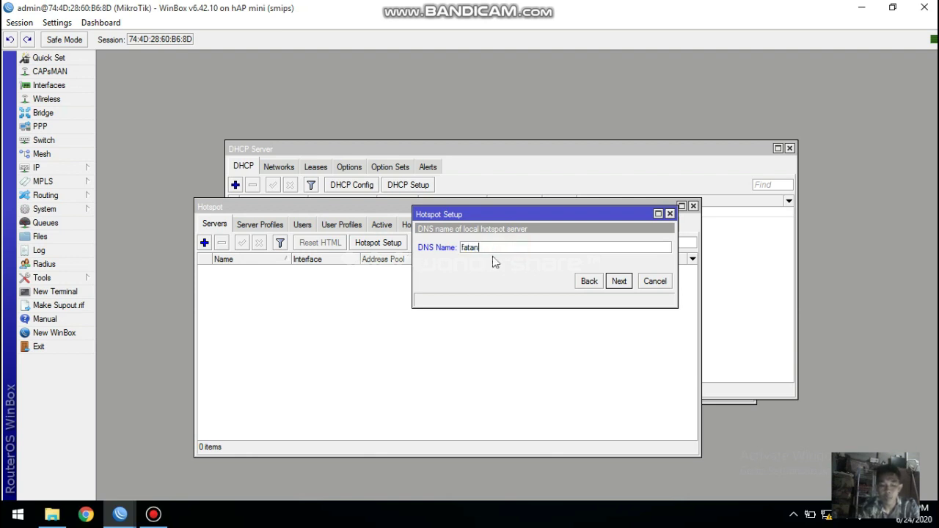
{"action": "type", "text": "fatan.net"}
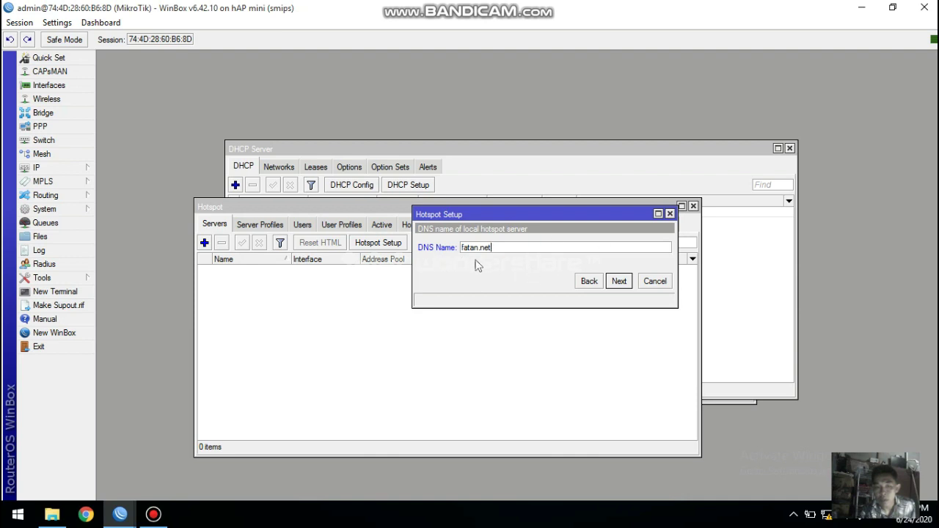
Step: Accept the DNS name, create local hotspot user "a" with its password, and finish the hotspot setup
{"action": "left_click", "coordinate": [619, 282]}
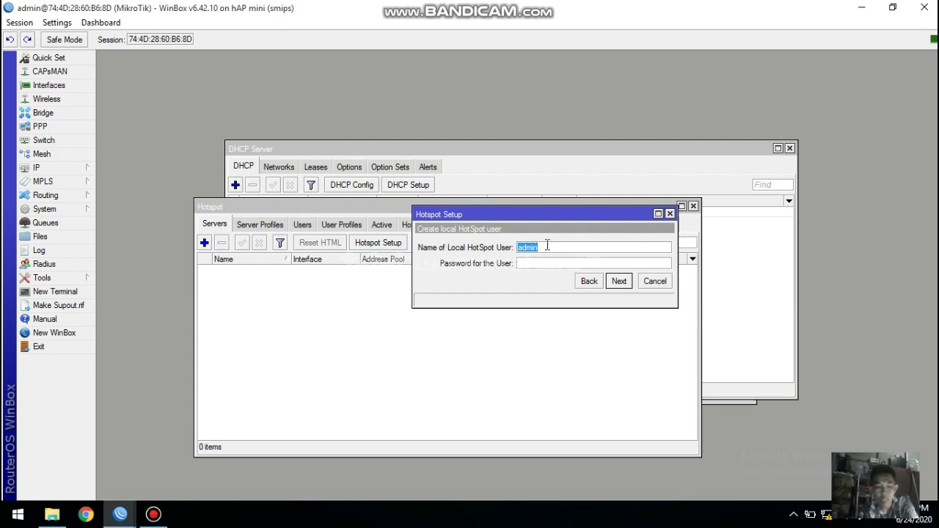
{"action": "type", "text": "a"}
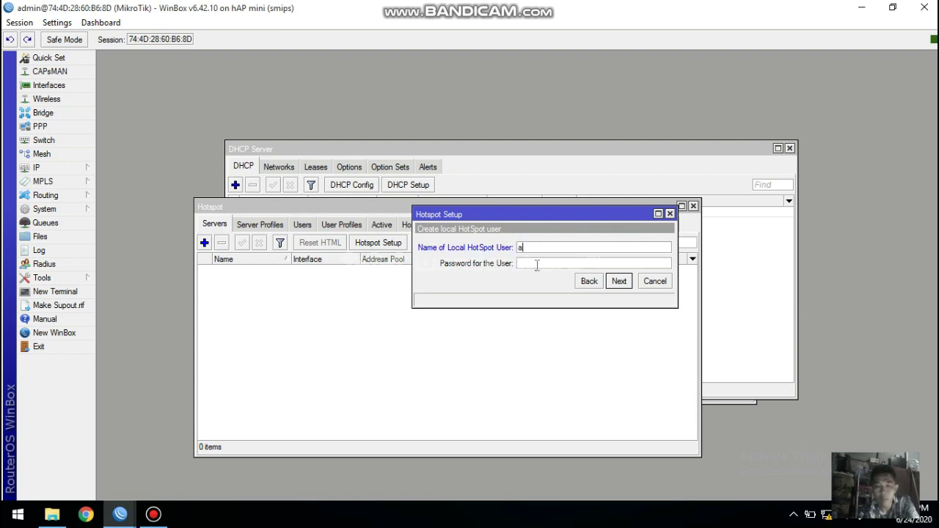
{"action": "left_click", "coordinate": [531, 262]}
{"action": "type", "text": "a"}
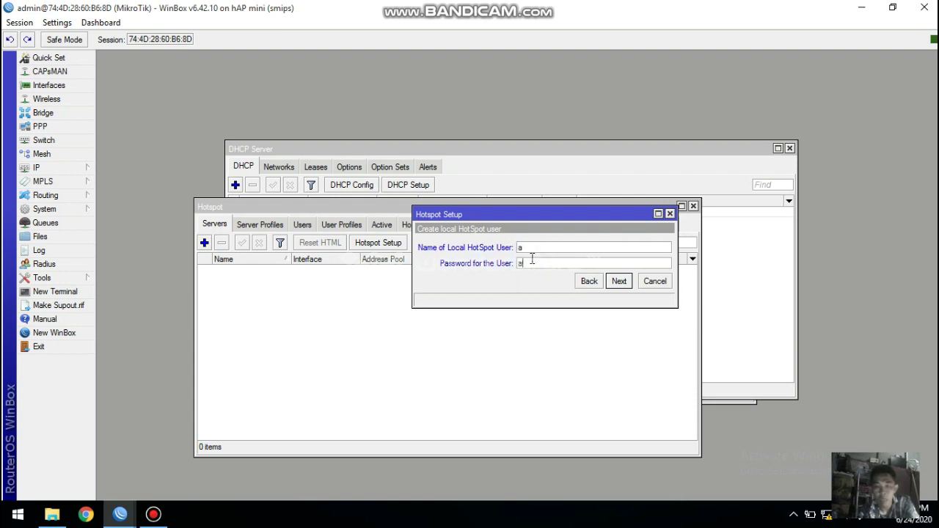
{"action": "left_click", "coordinate": [620, 283]}
{"action": "left_click", "coordinate": [522, 271]}
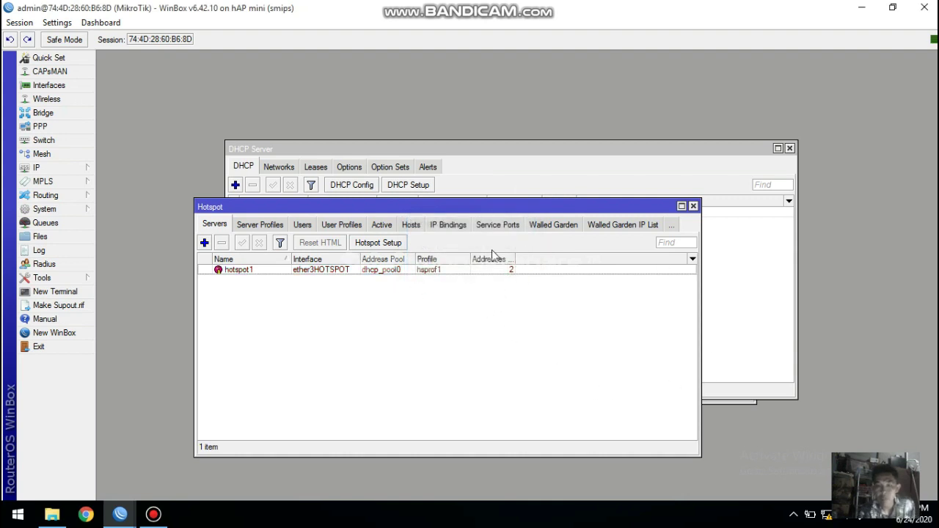
Step: Close the Hotspot and DHCP Server windows and the remaining window behind them
{"action": "left_click", "coordinate": [692, 206]}
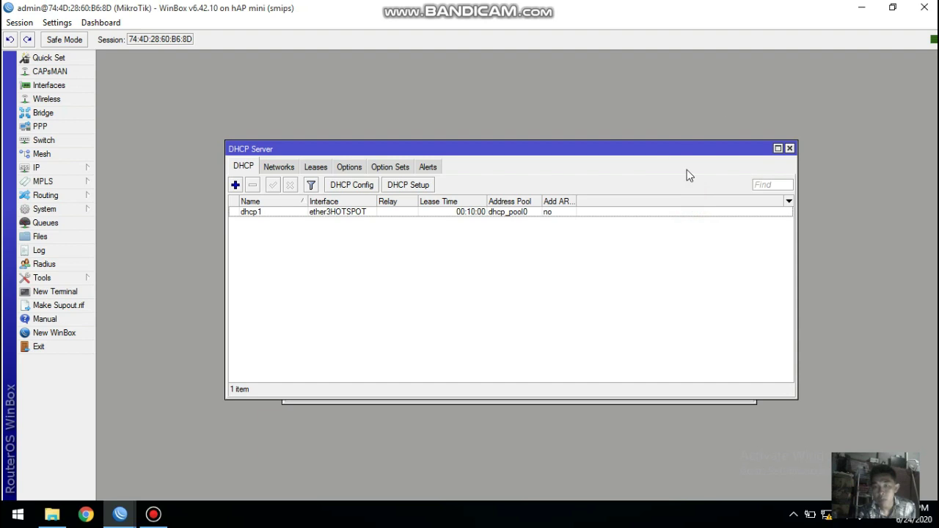
{"action": "left_click", "coordinate": [790, 149]}
{"action": "left_click", "coordinate": [751, 150]}
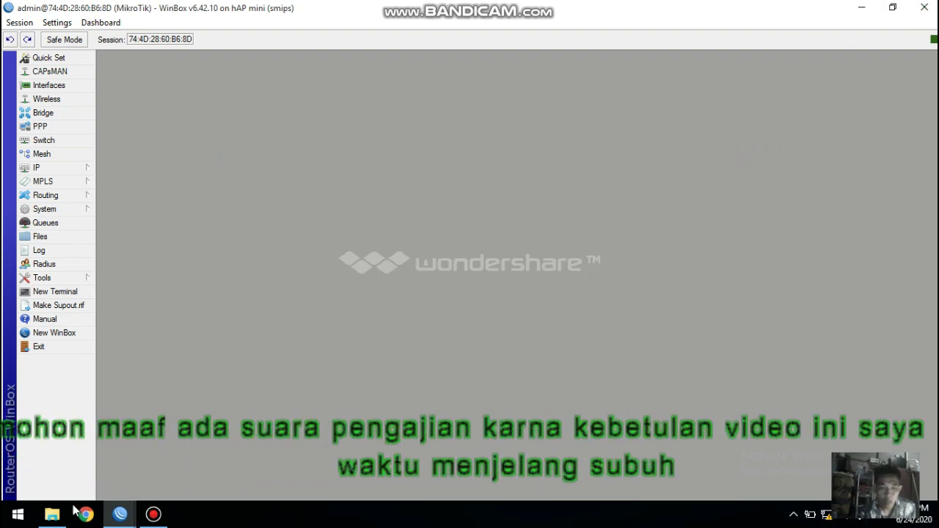
{"action": "left_click", "coordinate": [153, 514]}
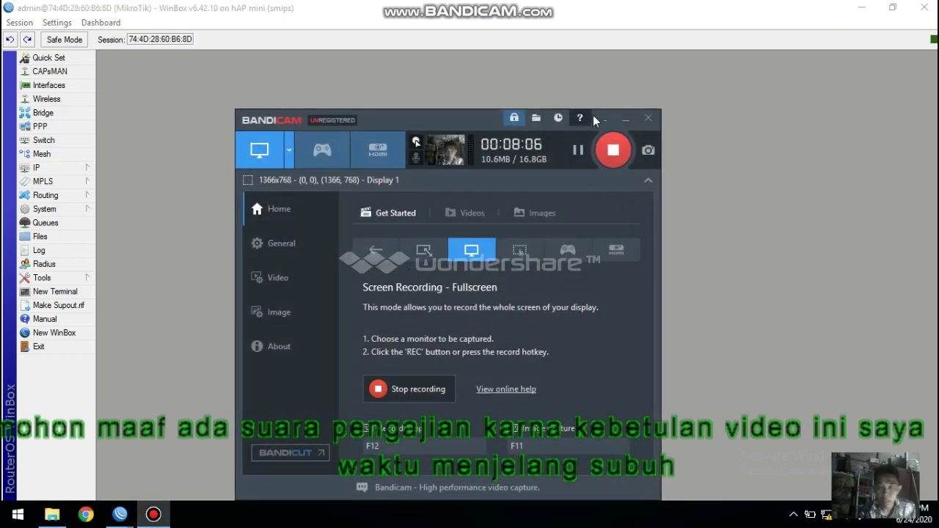
{"action": "left_click", "coordinate": [625, 118]}
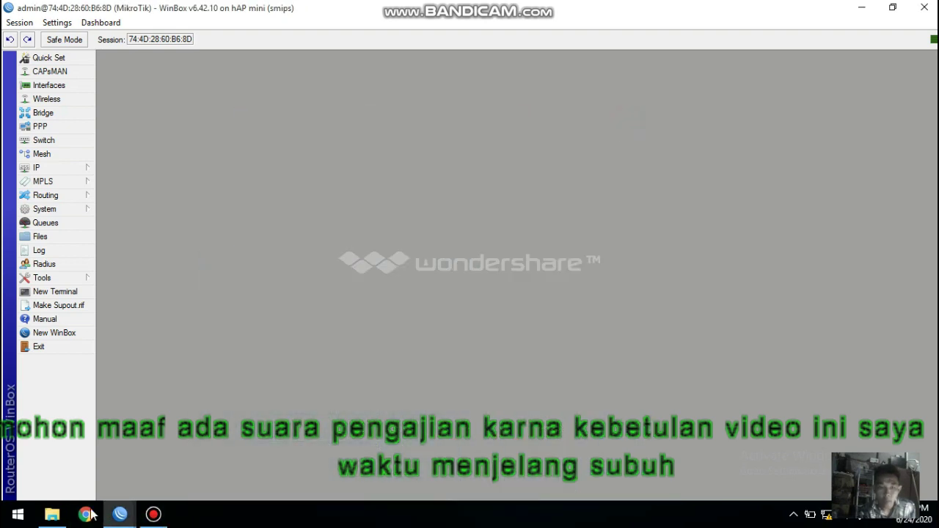
Step: Switch to Chrome, open fatan.net and reload the page
{"action": "left_click", "coordinate": [87, 514]}
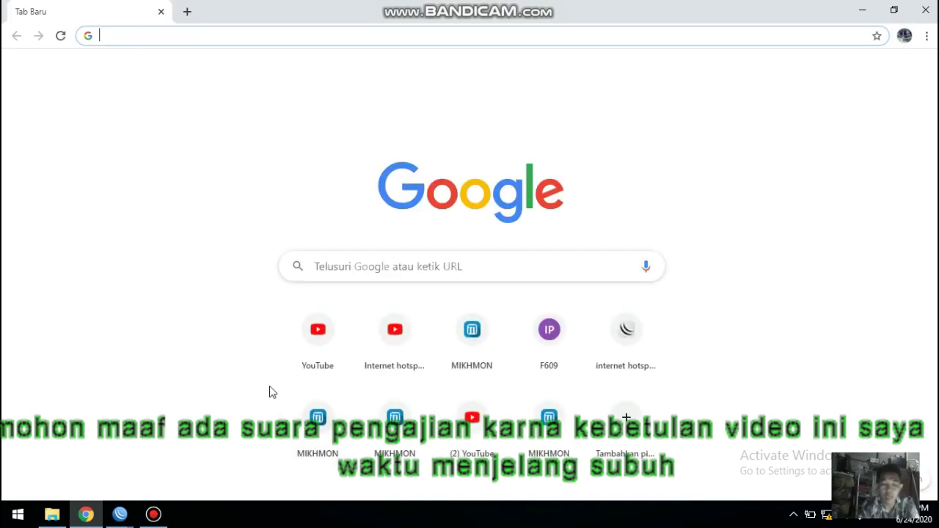
{"action": "type", "text": "fa"}
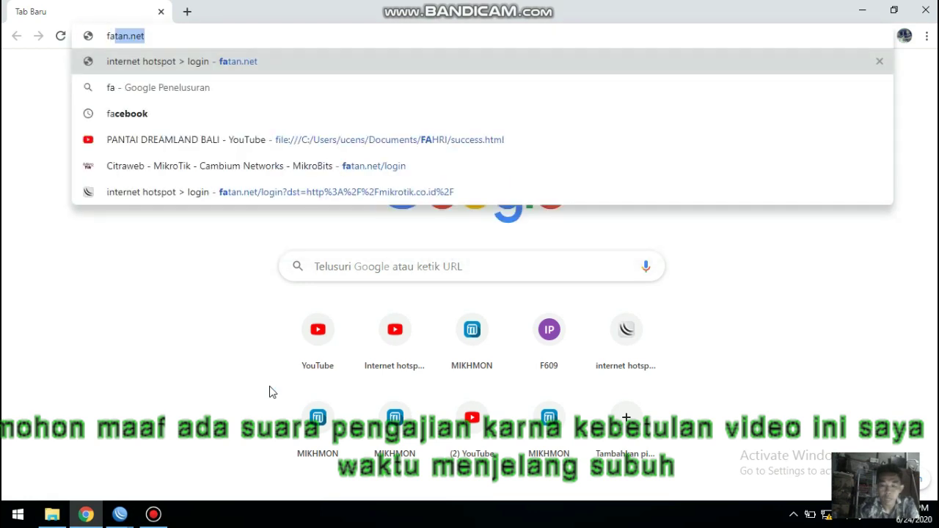
{"action": "key", "text": "Return"}
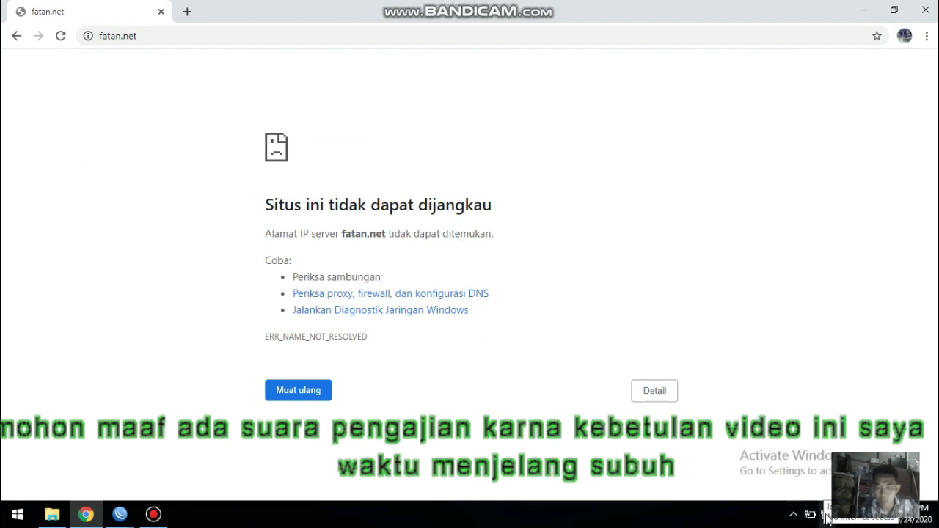
{"action": "left_click", "coordinate": [159, 33]}
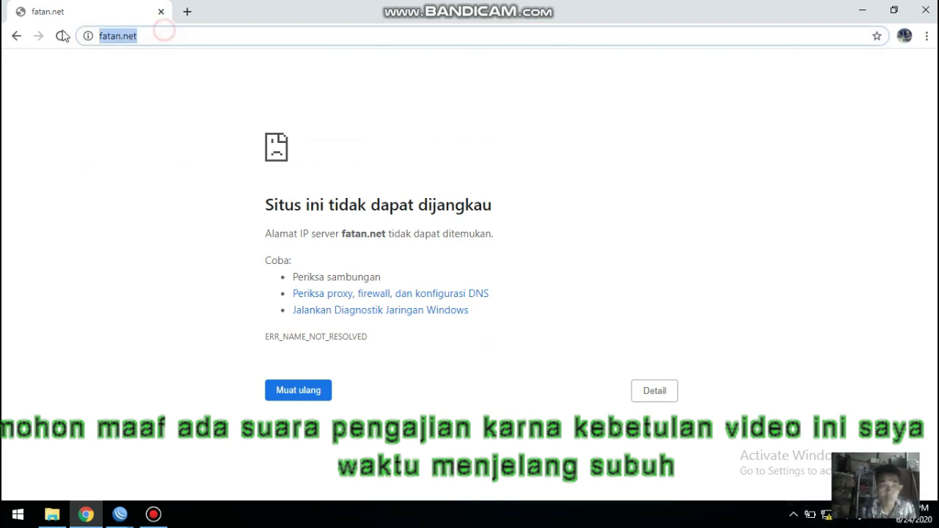
{"action": "left_click", "coordinate": [60, 35]}
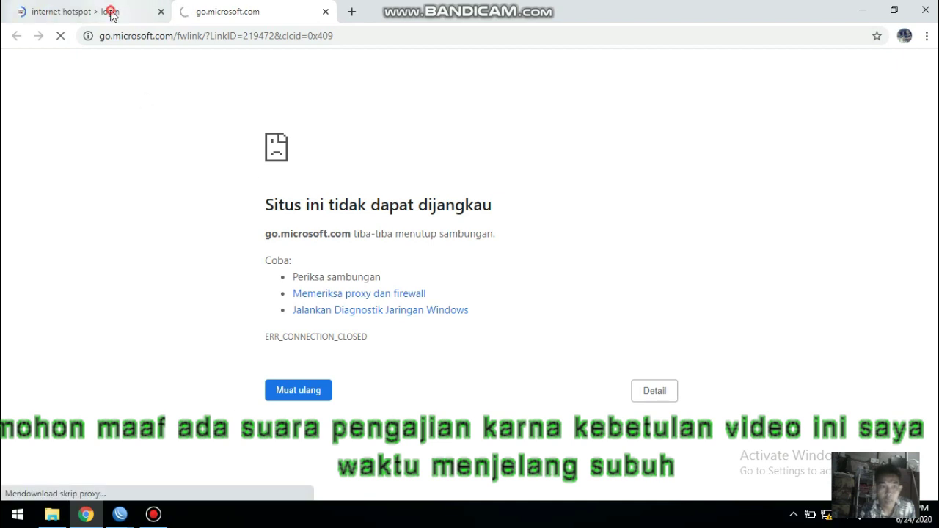
Step: Close the extra go.microsoft.com tab and return to the fatan.net hotspot login page
{"action": "left_click", "coordinate": [132, 10]}
{"action": "left_click", "coordinate": [300, 12]}
{"action": "left_click", "coordinate": [324, 12]}
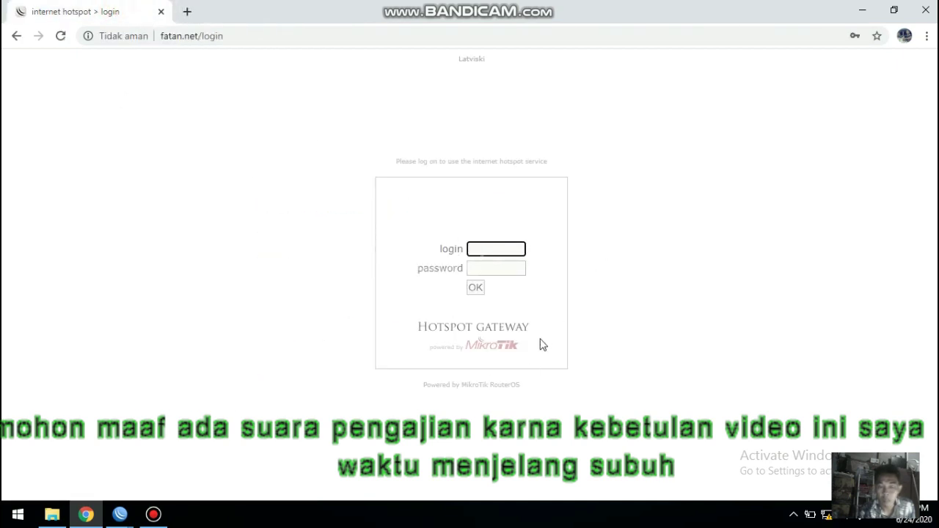
Step: Log in to the hotspot as user "a" with the account password
{"action": "left_click", "coordinate": [480, 250]}
{"action": "left_click", "coordinate": [512, 244]}
{"action": "left_click", "coordinate": [488, 247]}
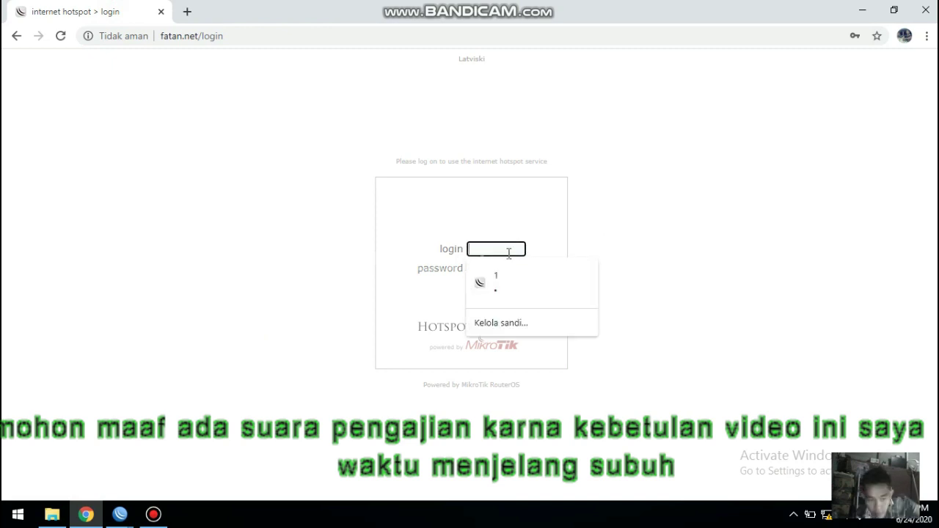
{"action": "left_click", "coordinate": [482, 284]}
{"action": "left_click", "coordinate": [482, 268]}
{"action": "left_click", "coordinate": [483, 301]}
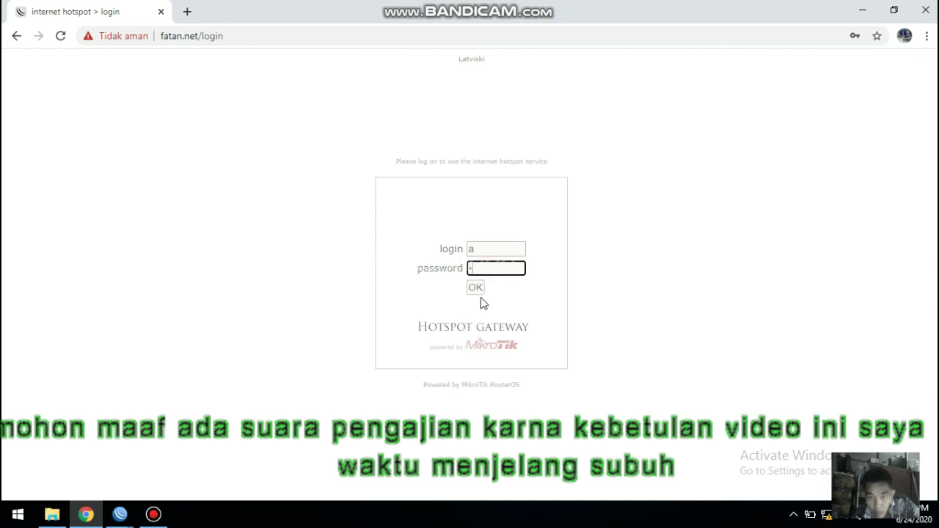
{"action": "left_click", "coordinate": [477, 287]}
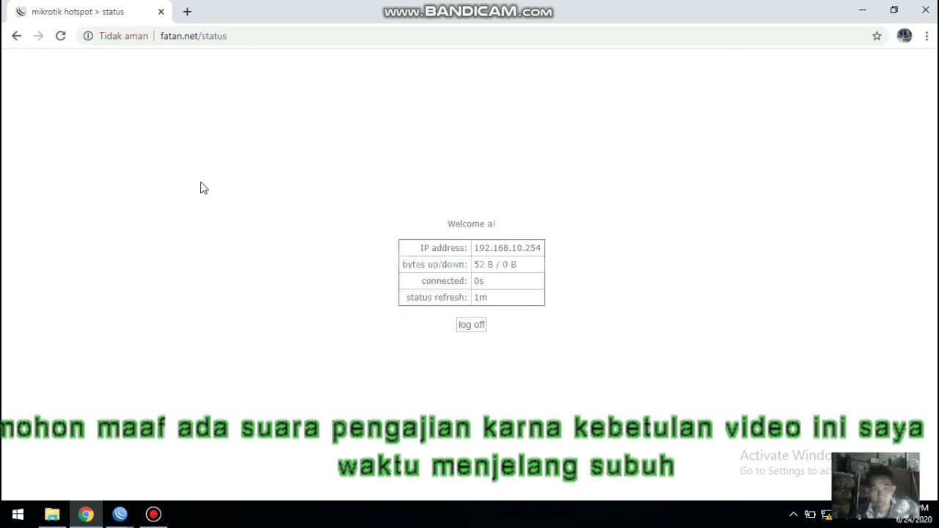
Step: Open youtube.com and browse its home page to test internet access through the hotspot
{"action": "left_click", "coordinate": [247, 40]}
{"action": "type", "text": "y"}
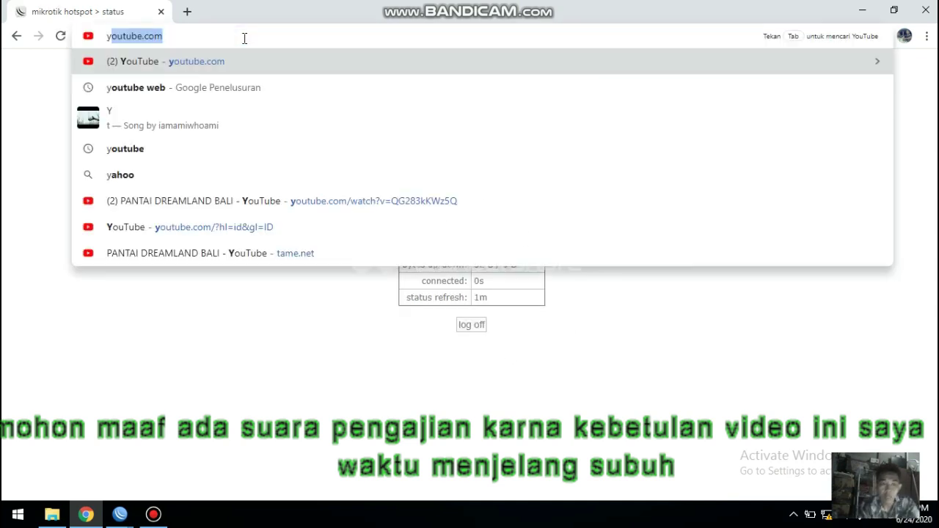
{"action": "key", "text": "Return"}
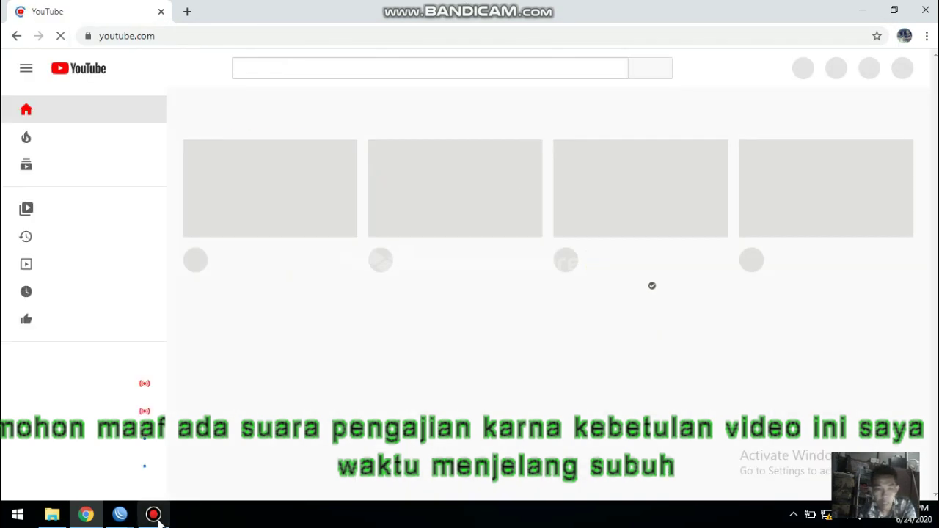
{"action": "left_click", "coordinate": [155, 518]}
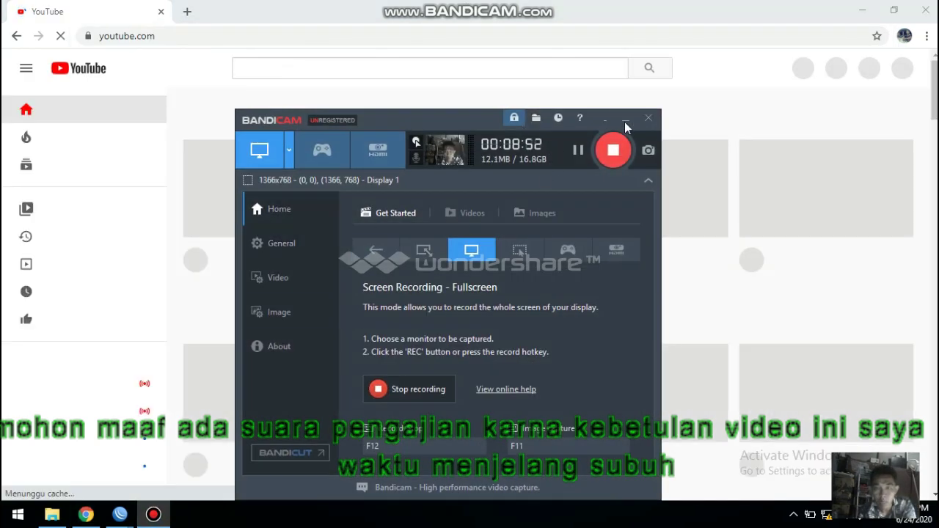
{"action": "left_click", "coordinate": [615, 127]}
{"action": "scroll", "coordinate": [504, 165], "scroll_direction": "down", "scroll_amount": 3}
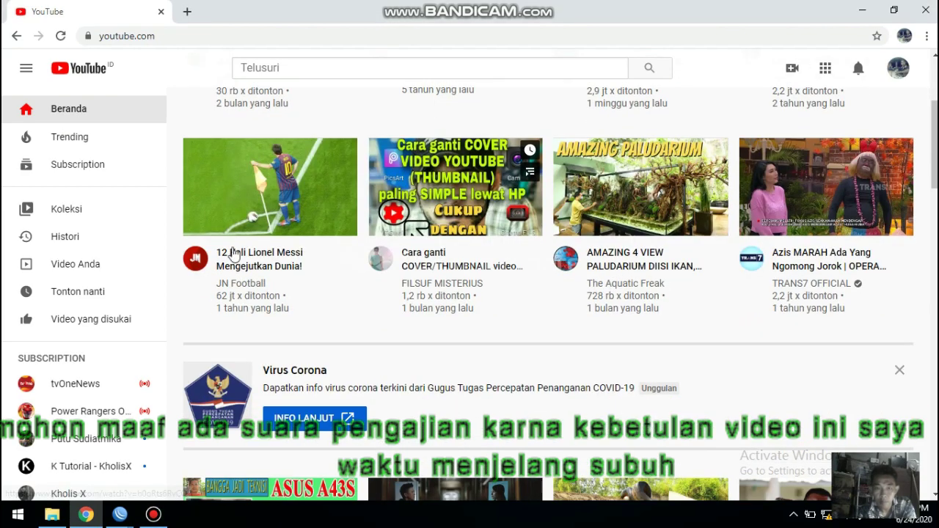
{"action": "scroll", "coordinate": [197, 106], "scroll_direction": "up", "scroll_amount": 3}
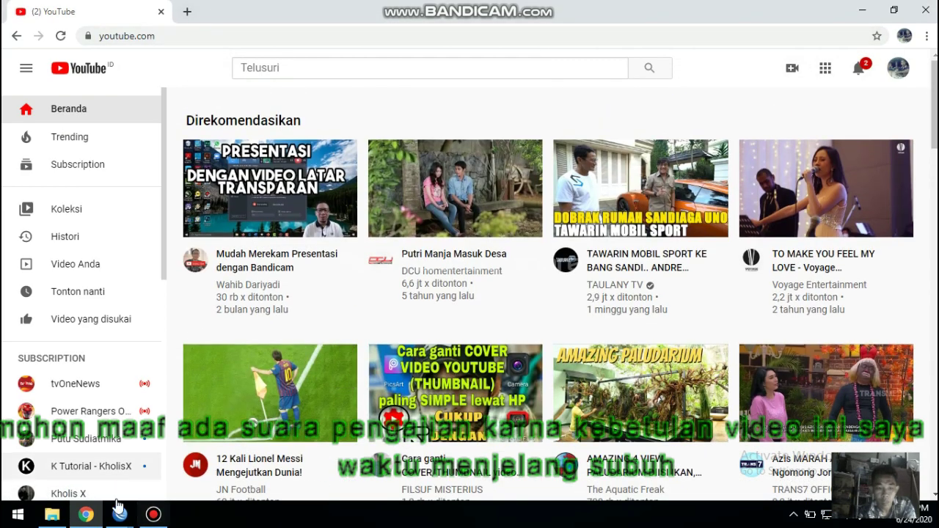
Step: Switch back to the router's WinBox session window
{"action": "left_click", "coordinate": [154, 514]}
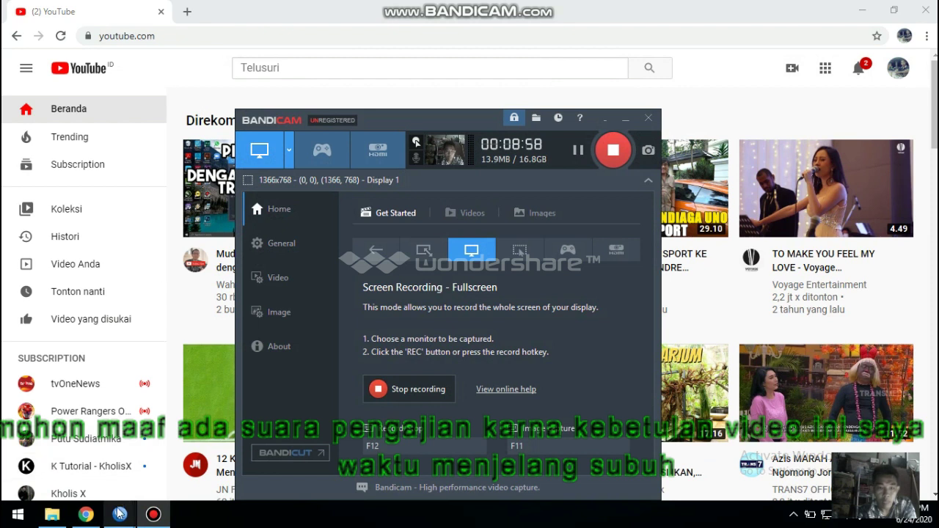
{"action": "mouse_move", "coordinate": [120, 514]}
{"action": "left_click", "coordinate": [140, 451]}
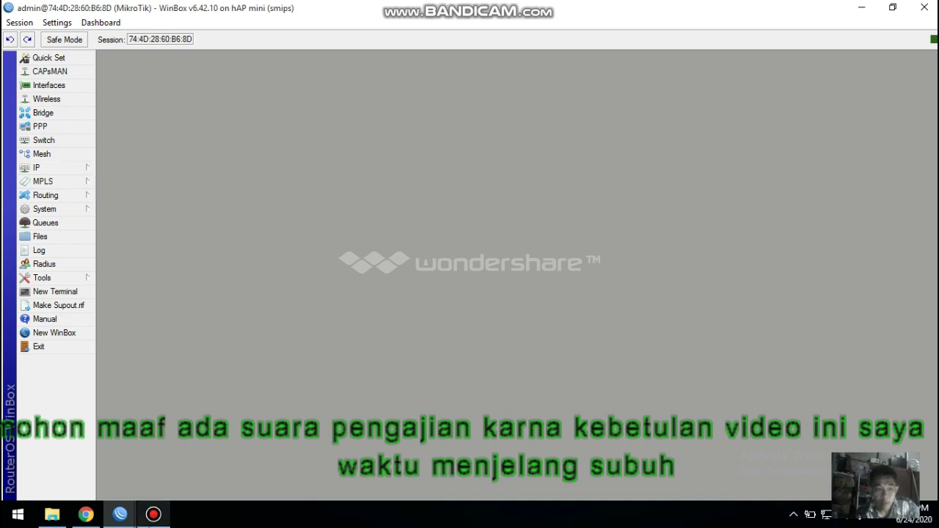
{"action": "left_click", "coordinate": [153, 514]}
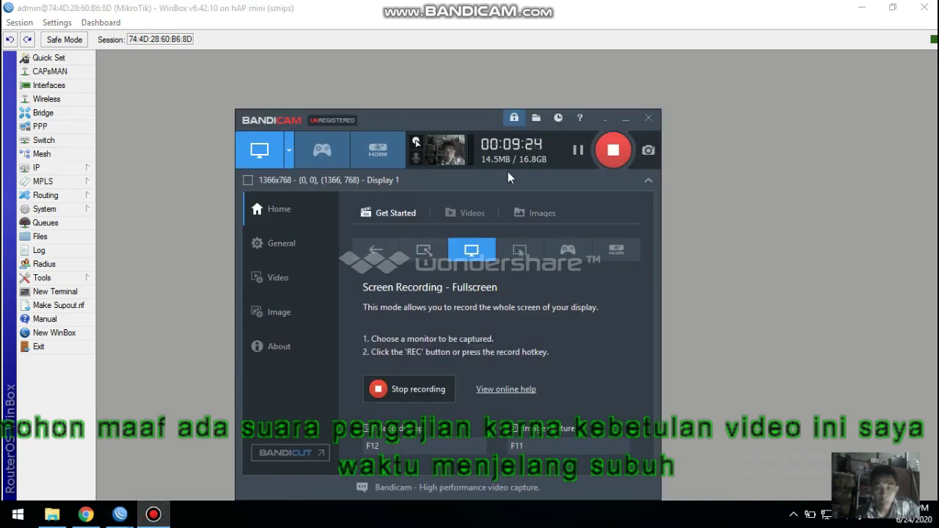